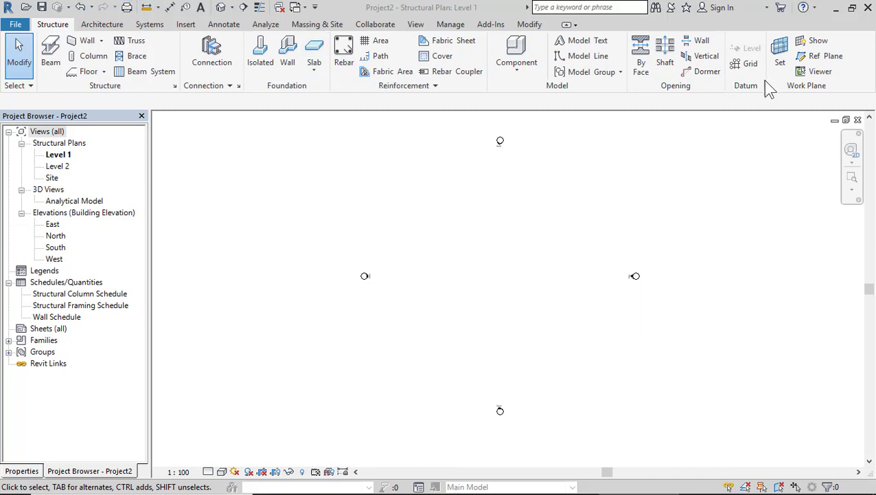
Draw vertical grid line 1 on the Level 1 structural plan
left_click(745, 64)
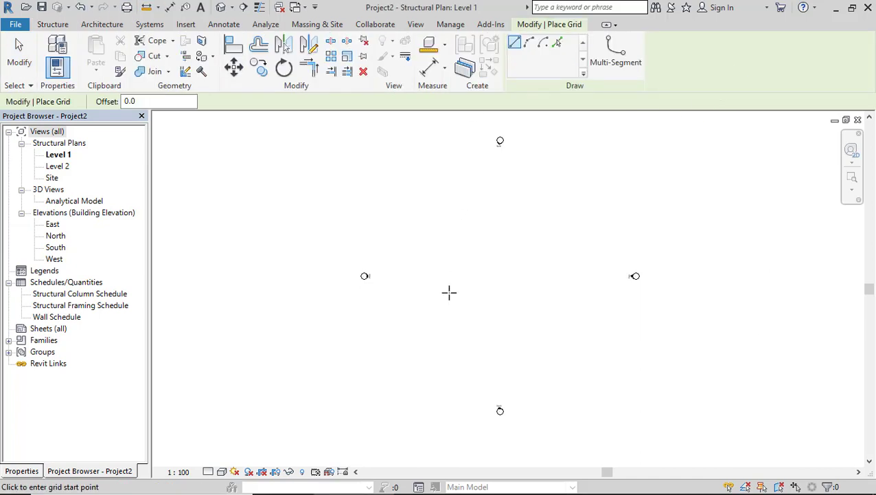
left_click(430, 380)
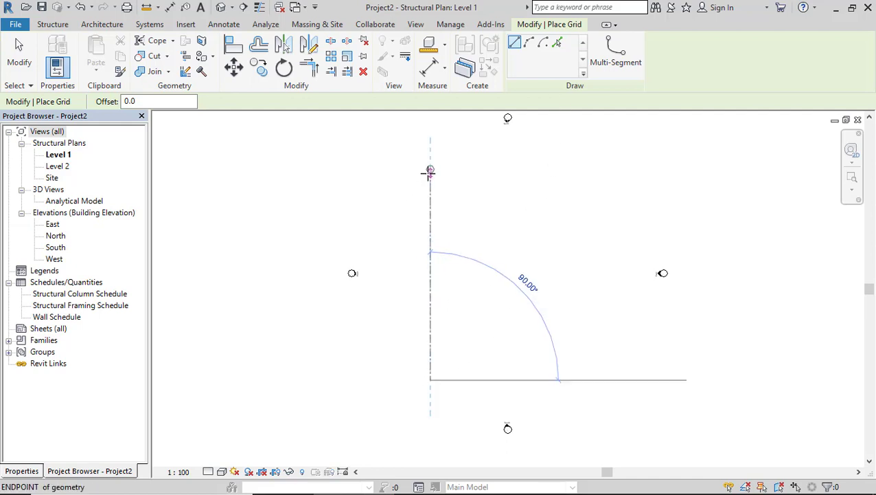
left_click(430, 171)
left_click(17, 53)
scroll(463, 176, "up", 3)
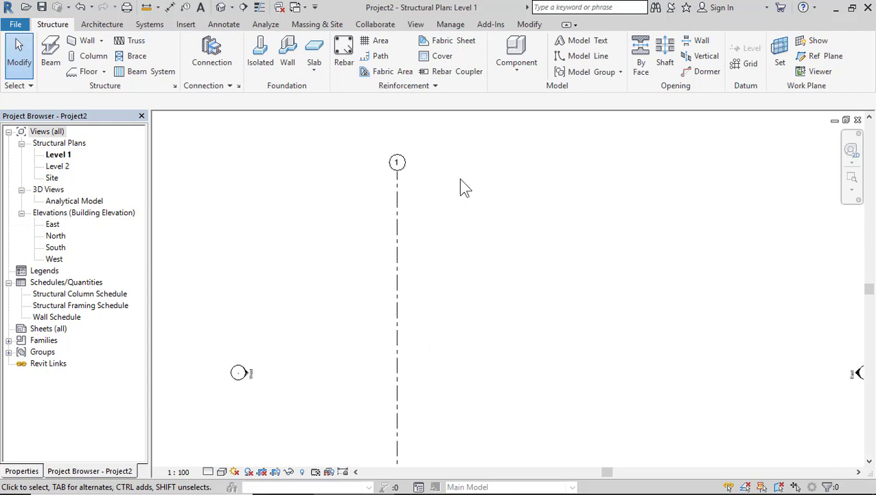
Copy grid 1 multiple times to the right to create grids 2, 3, 4 and 5
left_click(397, 242)
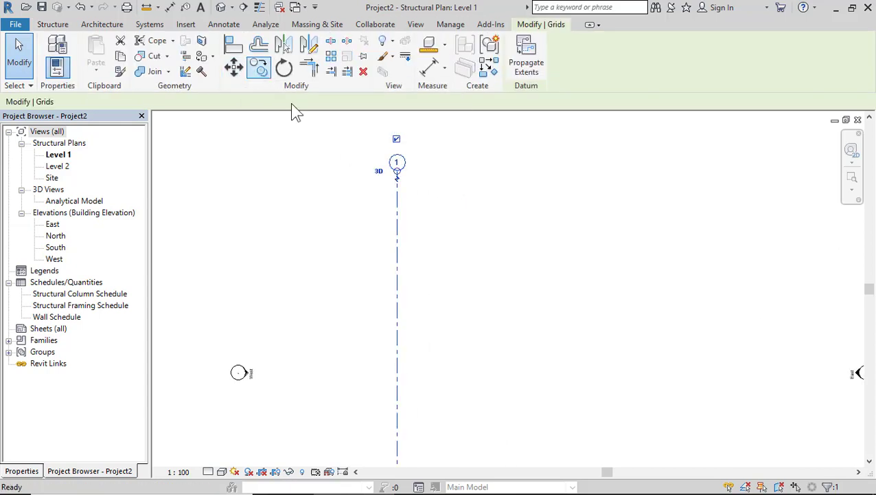
key("c")
key("o")
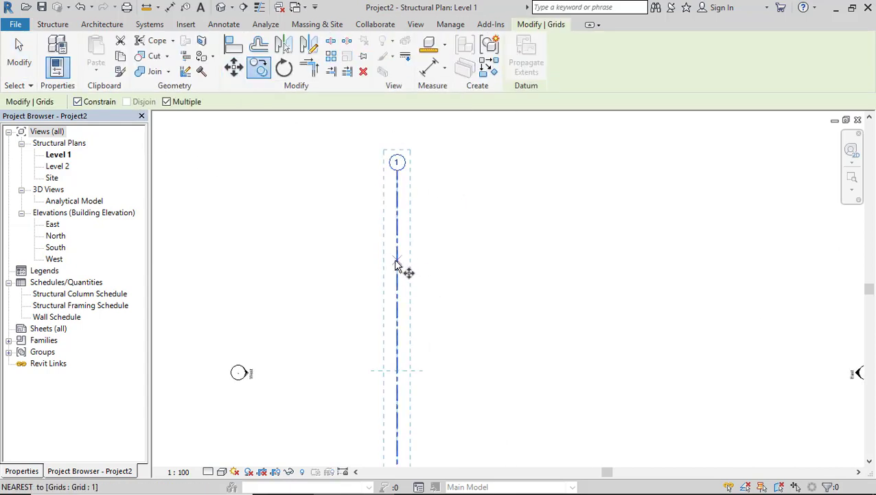
left_click(399, 268)
scroll(401, 261, "down", 1)
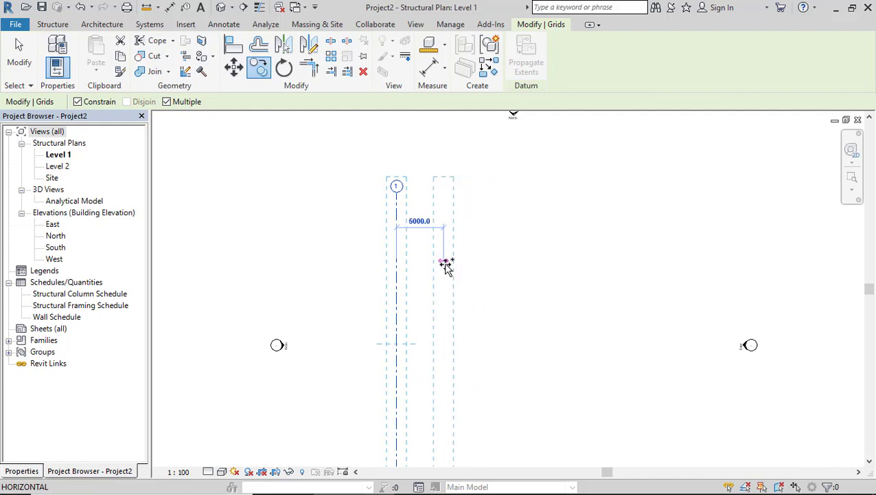
left_click(443, 264)
left_click(491, 265)
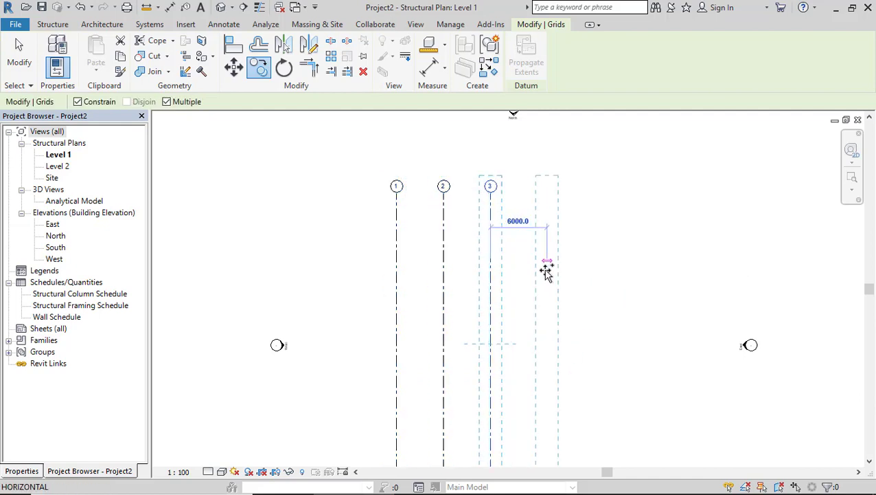
left_click(548, 268)
left_click(600, 276)
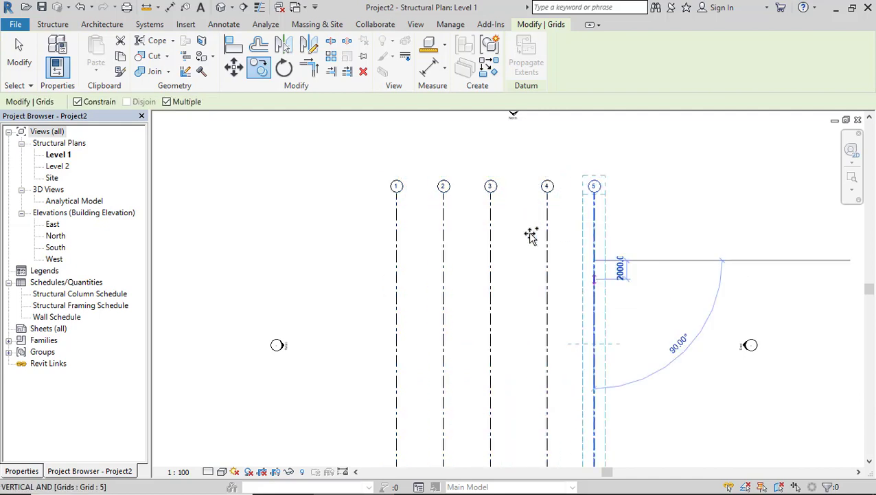
left_click(20, 56)
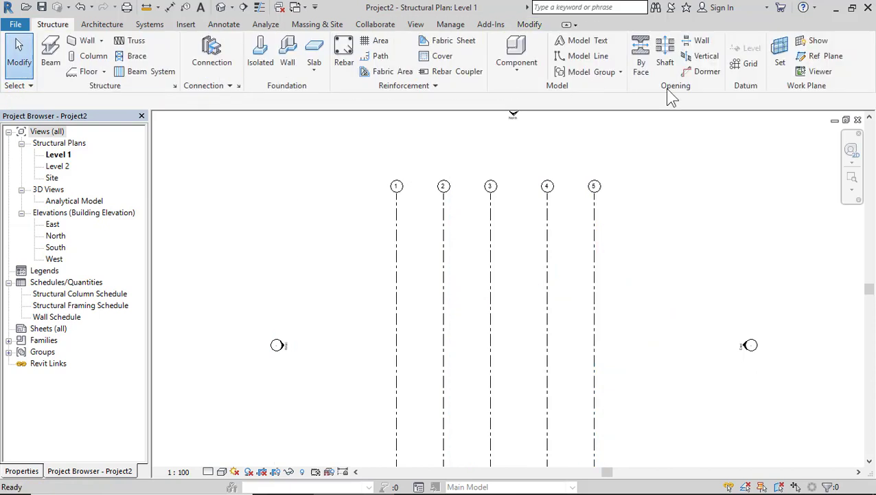
Draw horizontal grid line 6 across the vertical grids
left_click(746, 66)
scroll(450, 191, "down", 2)
left_click(564, 323)
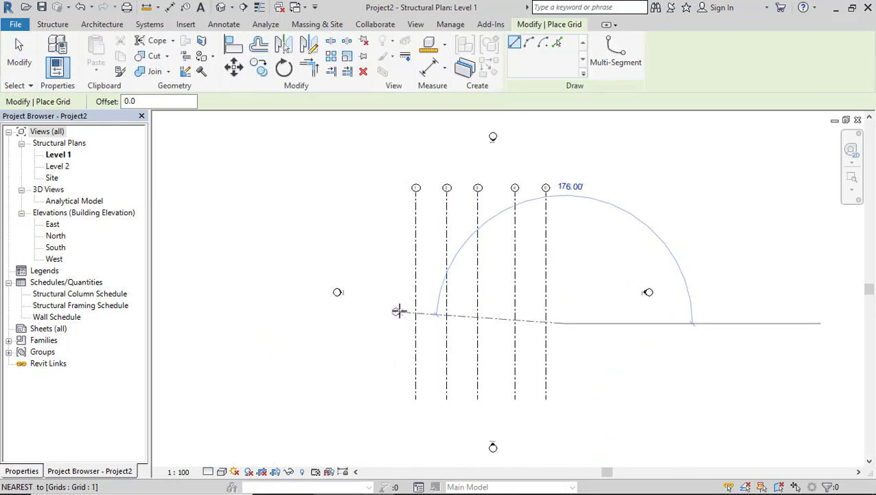
left_click(401, 323)
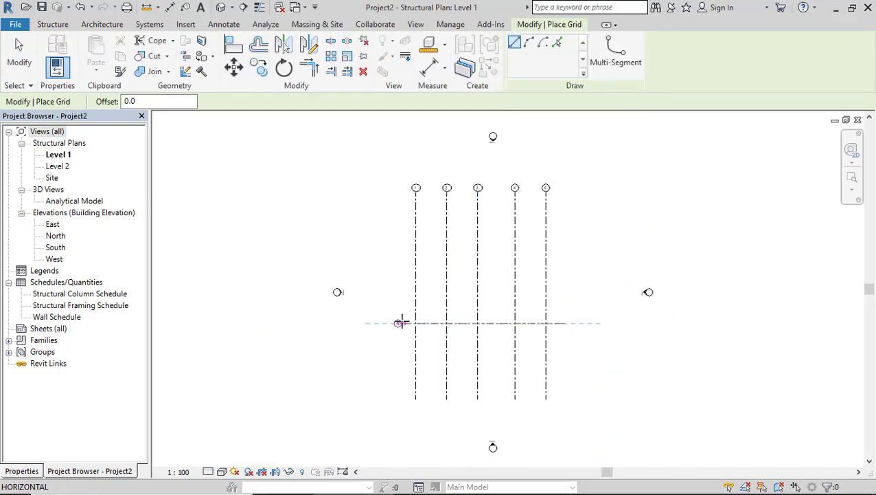
left_click(20, 62)
Copy grid 6 upward repeatedly to create horizontal grids 7, 8, 9 and 10
scroll(509, 372, "up", 2)
left_click(382, 282)
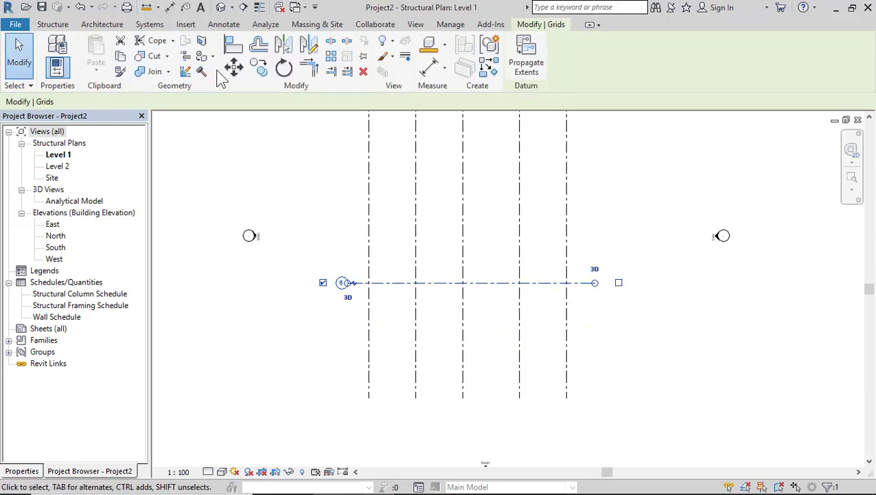
left_click(259, 67)
left_click(443, 283)
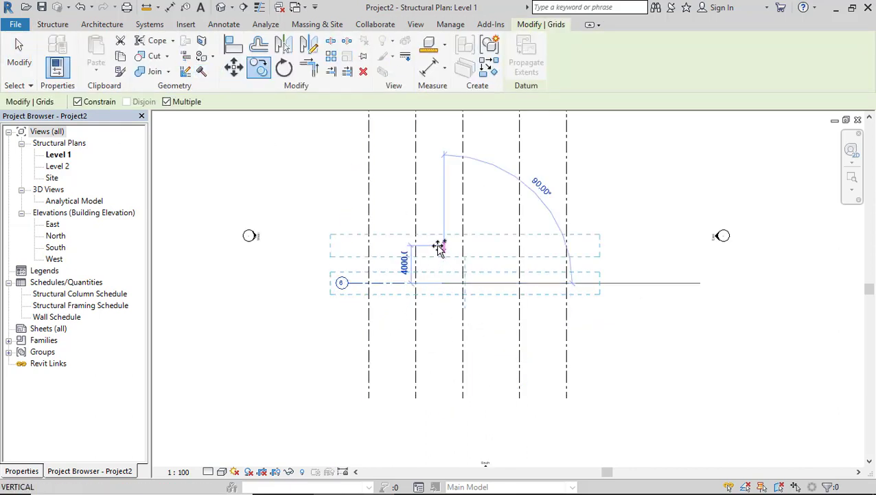
left_click(439, 243)
left_click(439, 207)
scroll(431, 286, "down", 1)
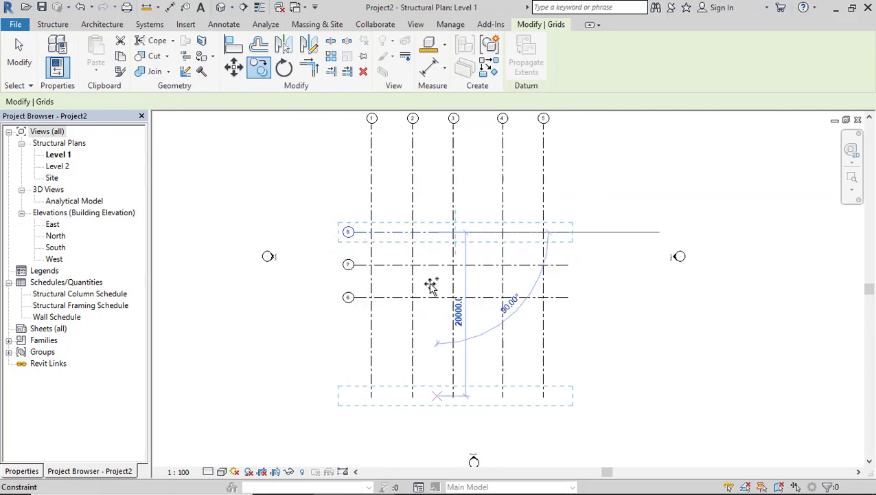
left_click(426, 199)
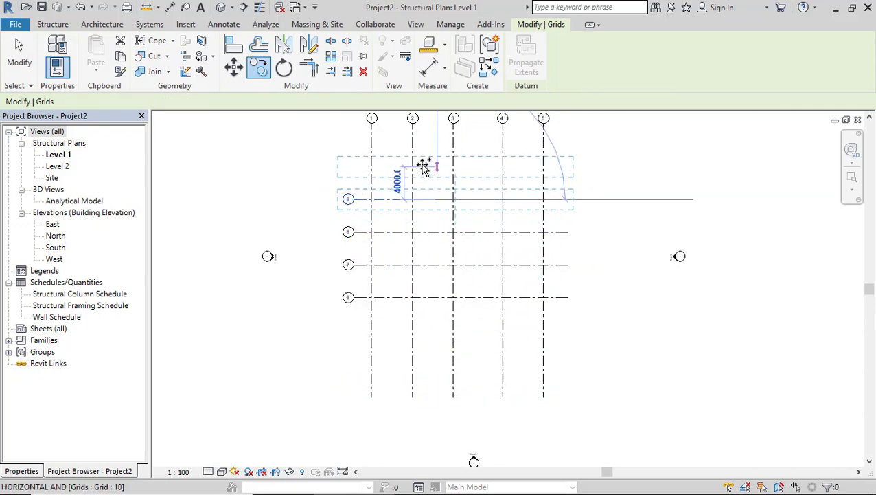
left_click(423, 166)
left_click(19, 61)
scroll(388, 127, "up", 1)
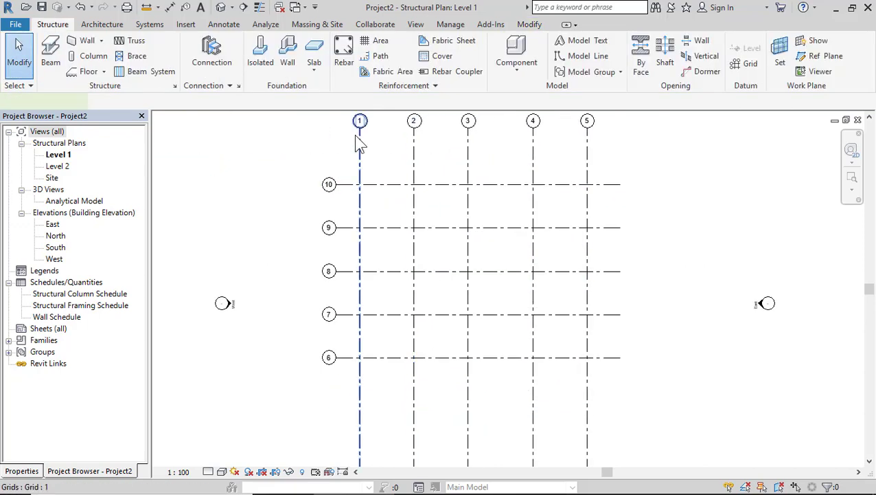
Drag grid 1's head down so the vertical grid heads sit near grid 10
left_click(358, 138)
left_click_drag(359, 130, 359, 157)
left_click(279, 227)
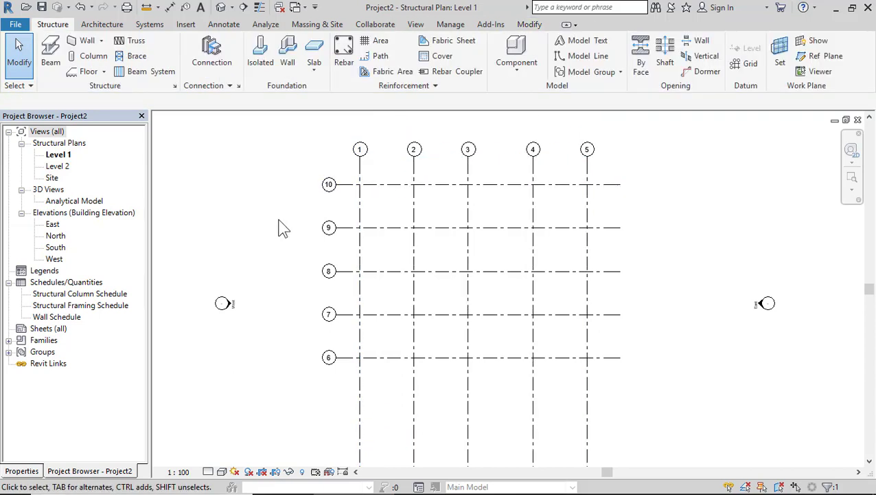
scroll(405, 198, "up", 2)
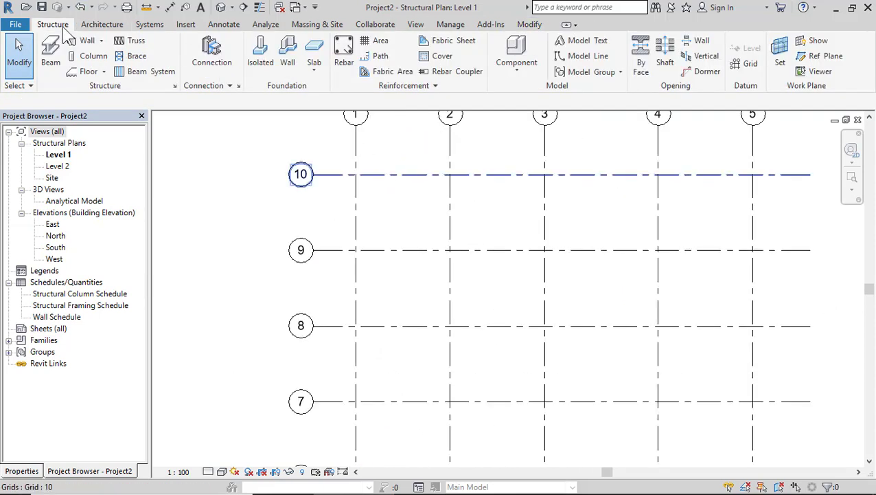
Place a 300 x 450mm concrete column at grid 1 / grid 10
left_click(90, 57)
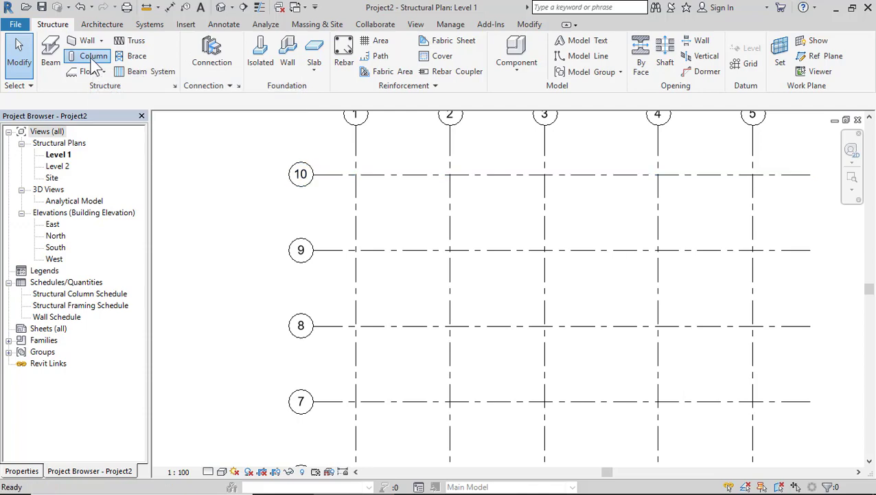
left_click(22, 470)
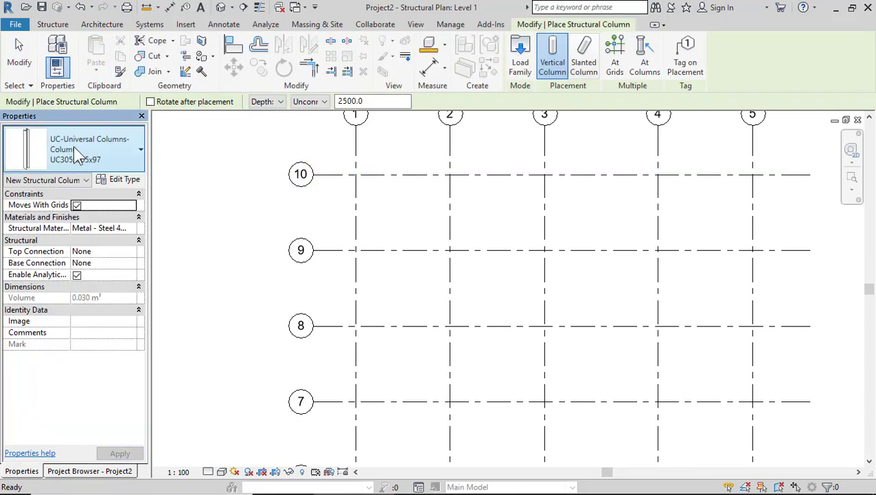
left_click(73, 145)
left_click(51, 221)
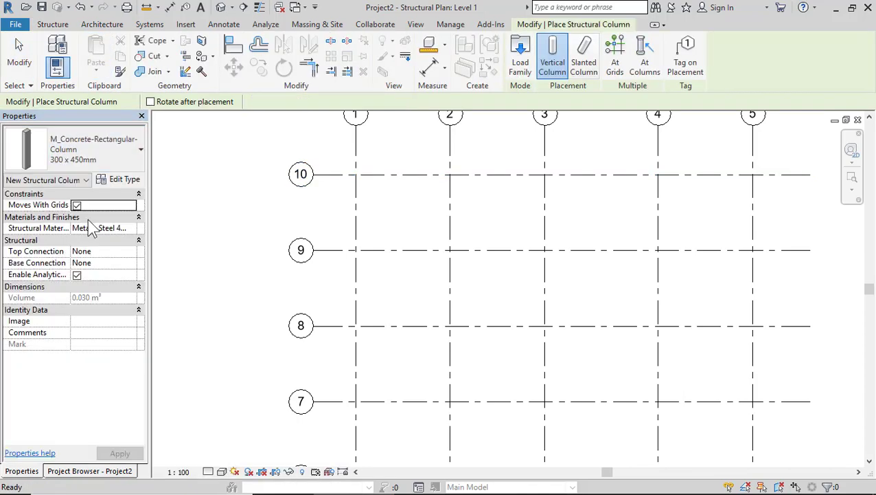
scroll(378, 154, "up", 2)
scroll(378, 158, "up", 2)
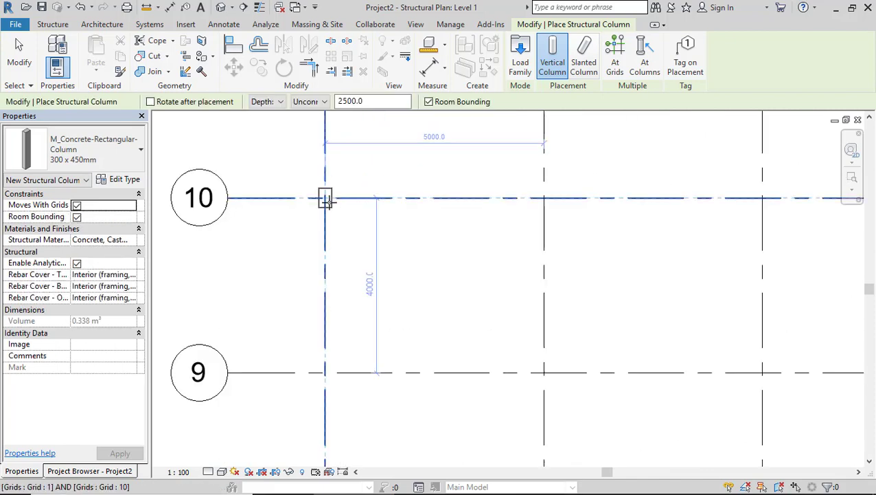
left_click(325, 198)
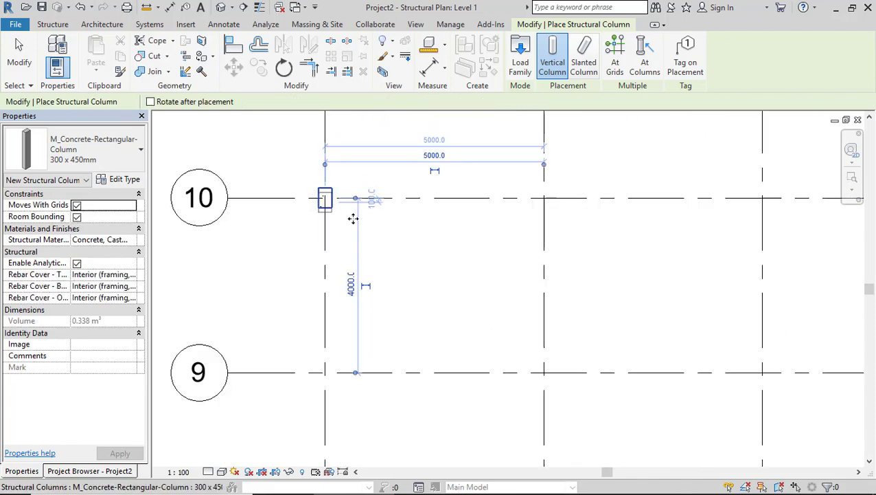
Place a 450 x 600mm column at grid 2/10 and a 600 x 750mm column at grid 3/10
left_click(97, 158)
left_click(83, 237)
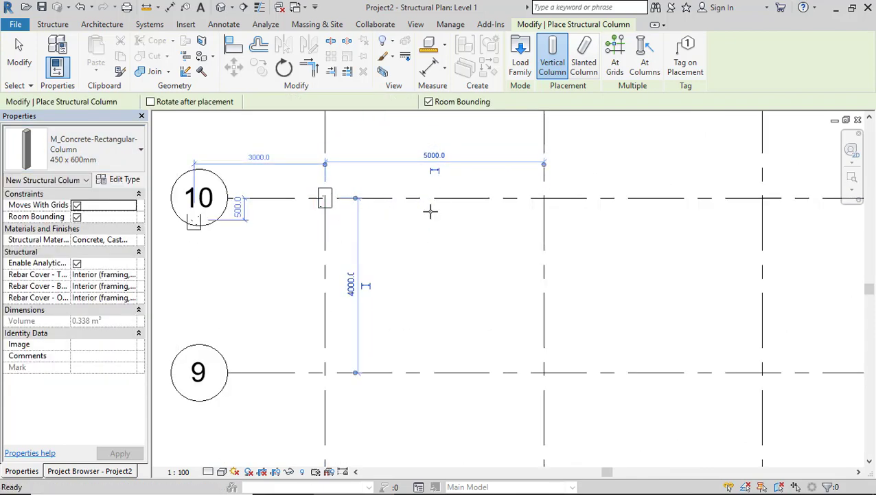
left_click(543, 199)
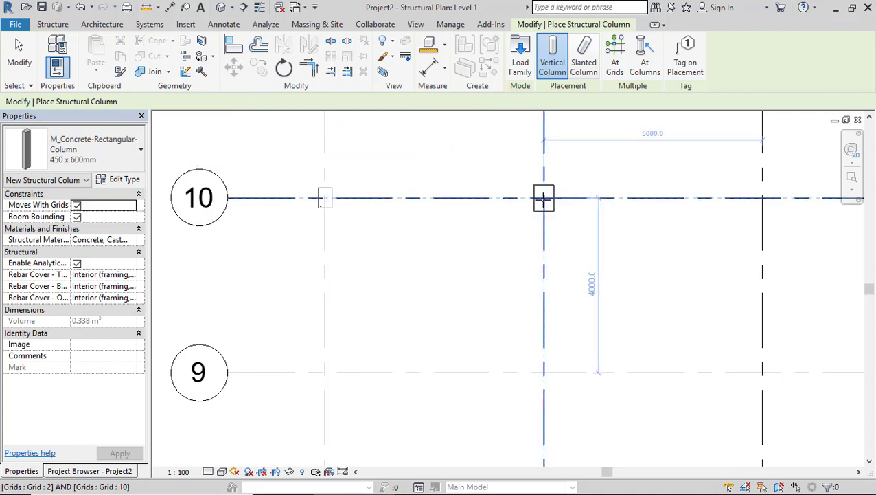
left_click(72, 157)
left_click(50, 251)
scroll(158, 235, "down", 2)
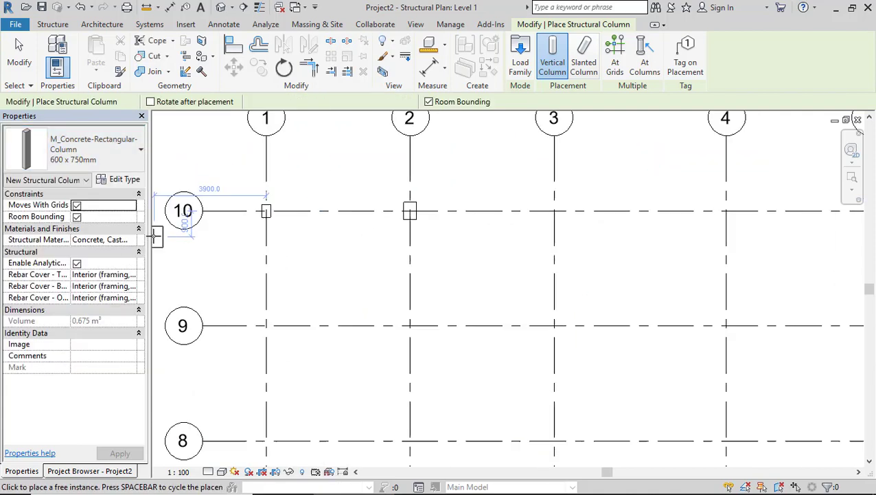
scroll(399, 224, "up", 2)
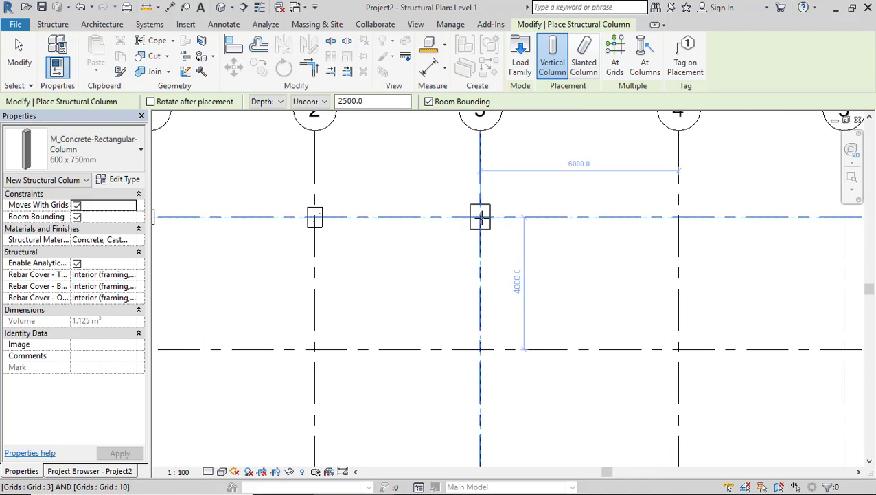
left_click(480, 216)
Place a 300 x 450mm column at grid 4 / grid 10 and end column placement
left_click(110, 158)
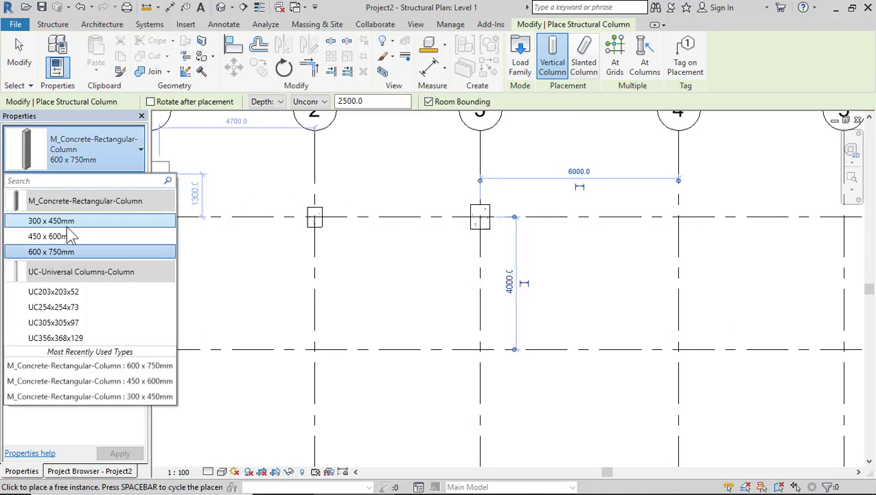
left_click(43, 223)
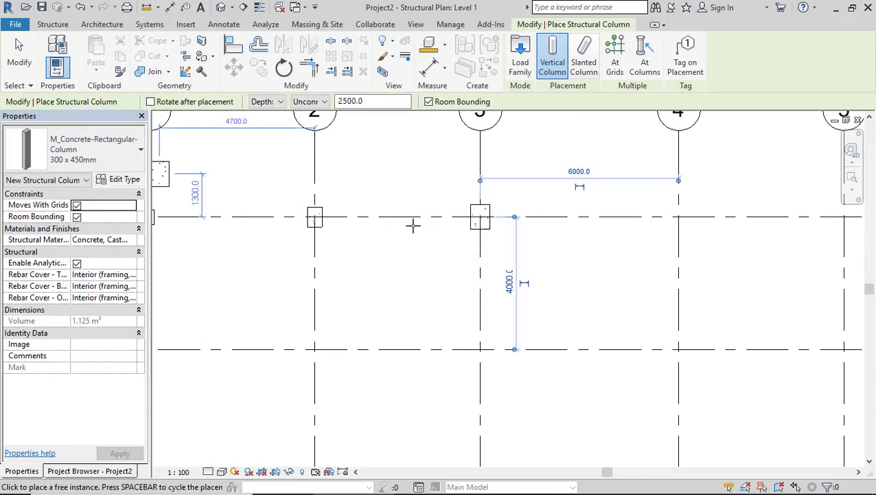
scroll(413, 234, "down", 2)
scroll(581, 227, "up", 3)
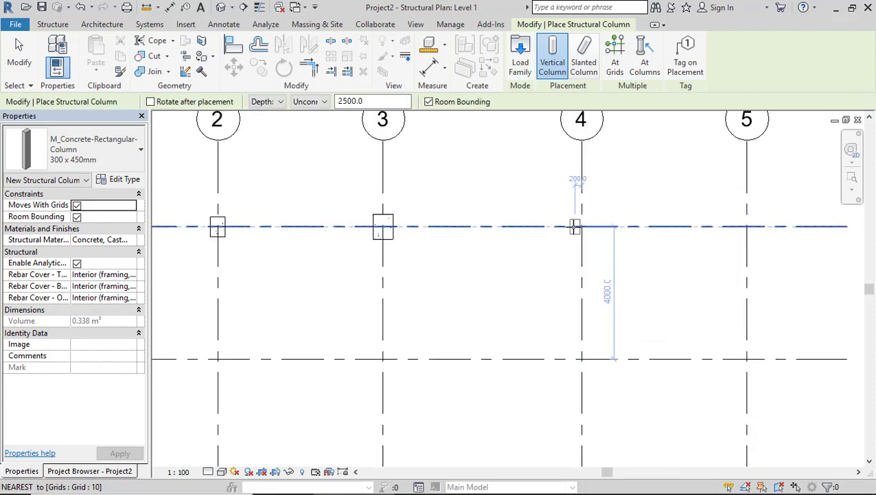
left_click(581, 227)
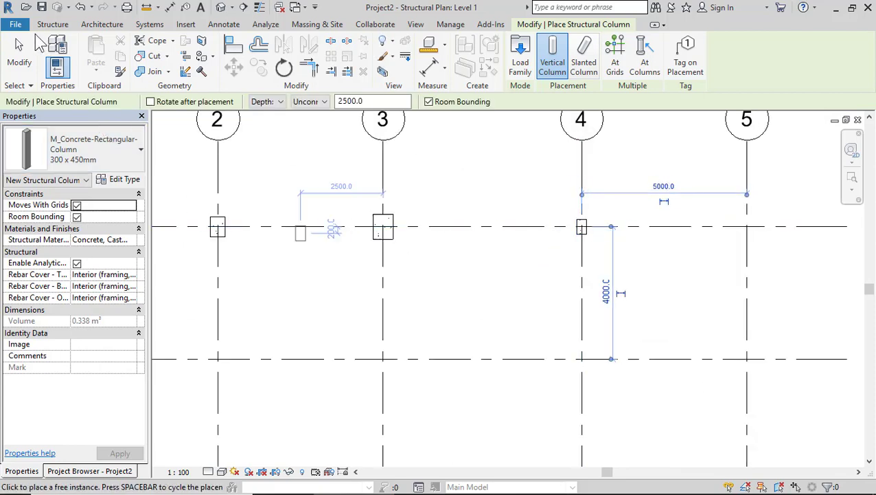
left_click(19, 48)
scroll(509, 182, "down", 2)
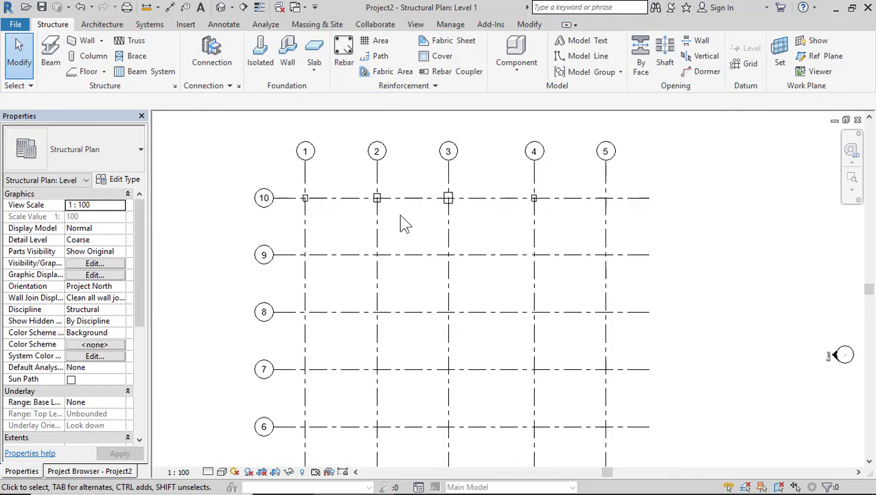
scroll(384, 220, "up", 1)
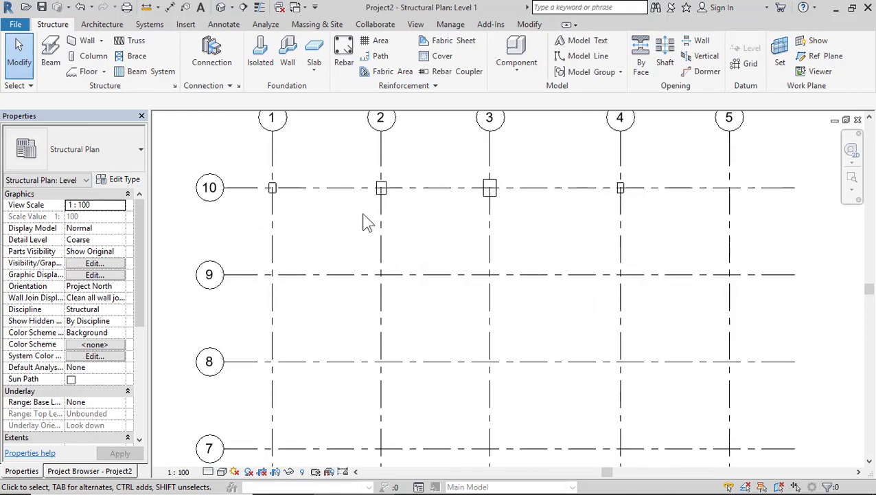
Inspect the grid-10 columns in the default 3D view, then reopen the Level 1 structural plan
left_click(222, 7)
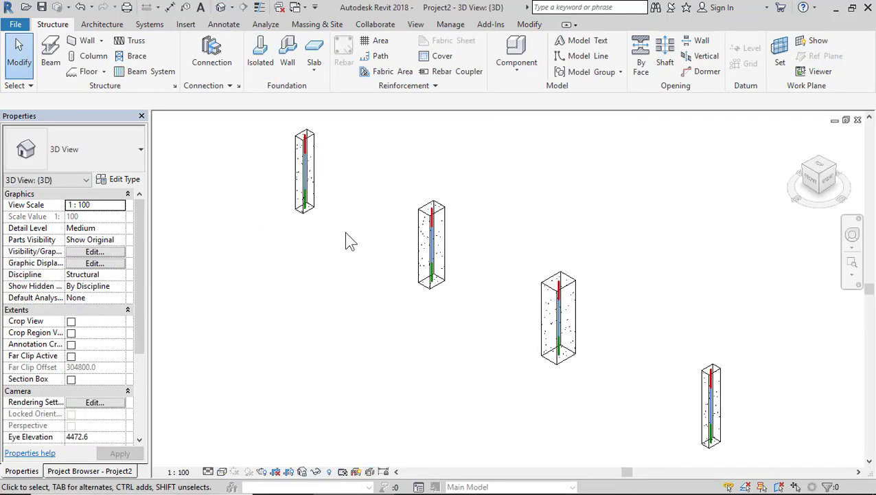
scroll(327, 196, "up", 4)
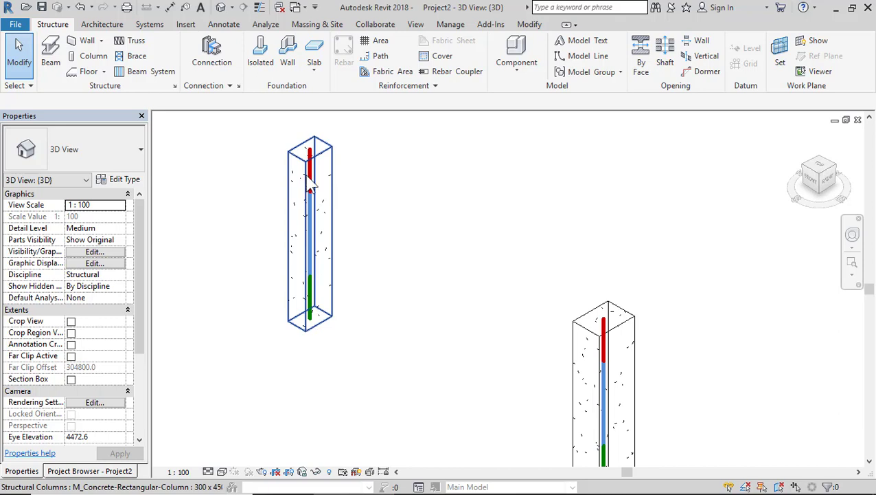
scroll(381, 237, "down", 5)
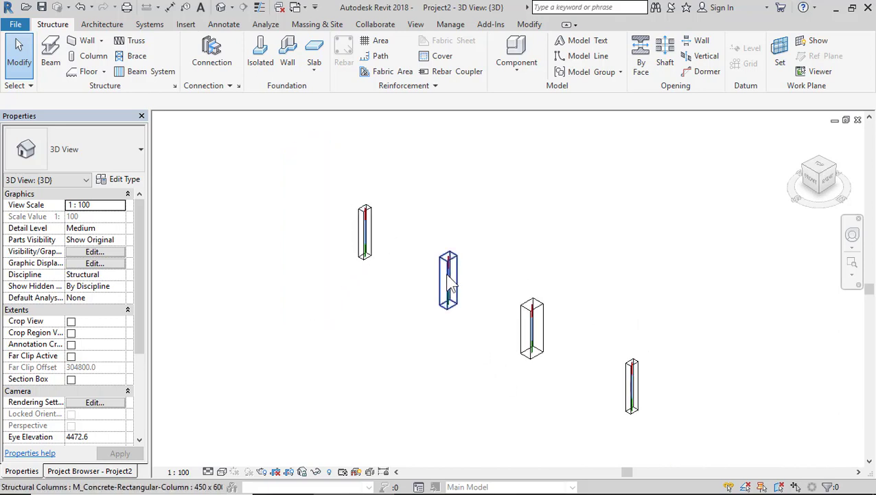
scroll(448, 275, "up", 5)
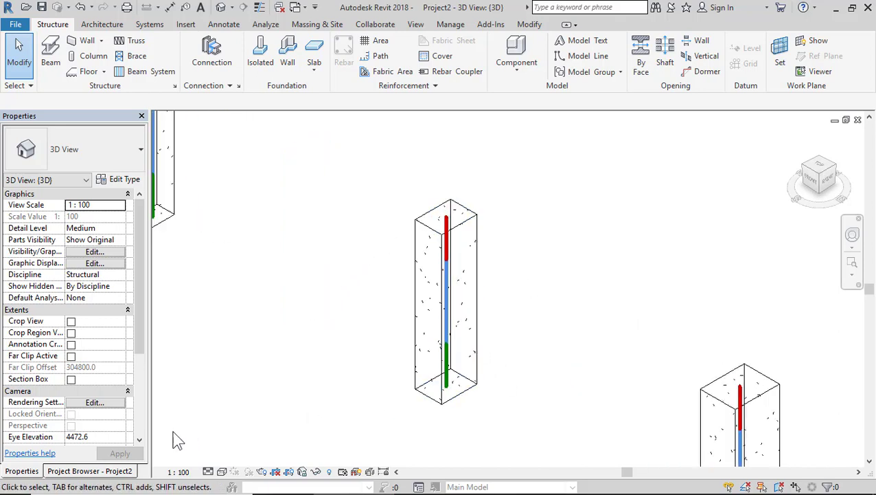
left_click(123, 471)
double_click(65, 155)
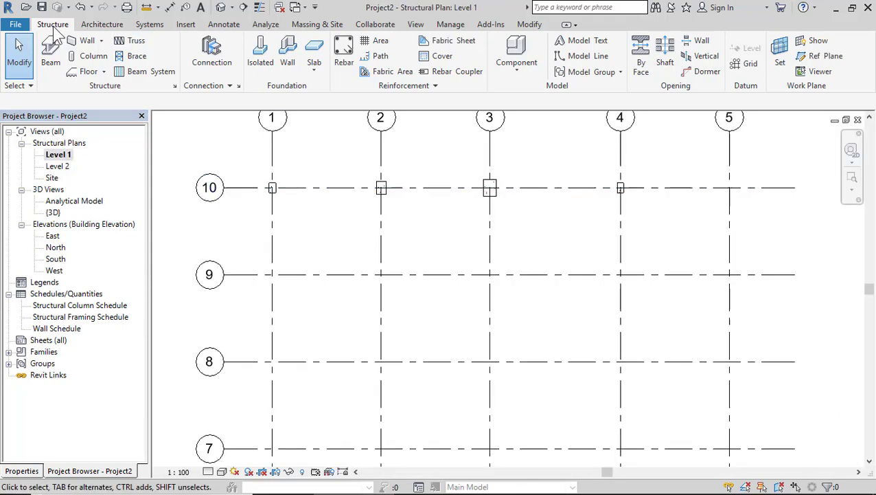
Place a 300 x 600mm concrete rectangular beam from grid 1/9 to grid 2/9
left_click(53, 59)
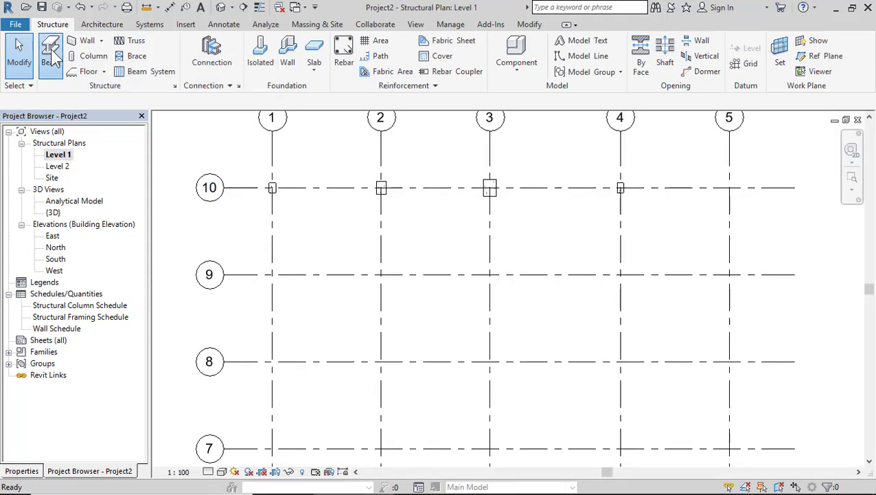
left_click(23, 472)
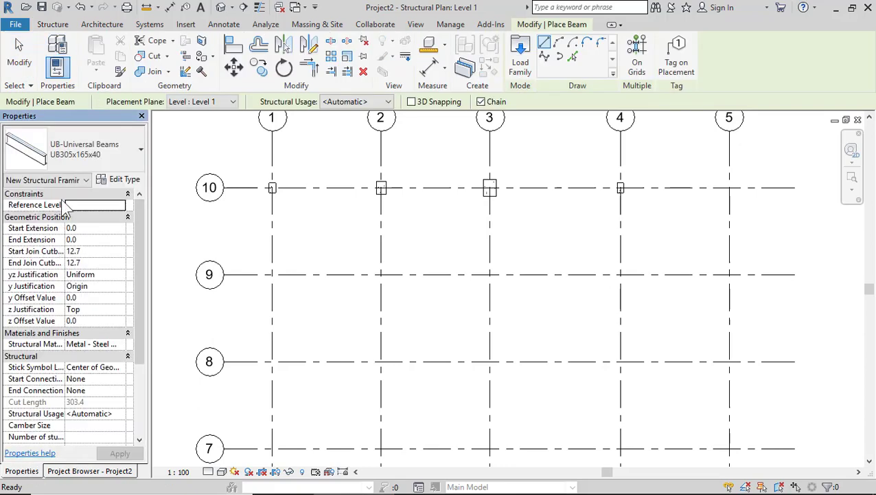
left_click(72, 164)
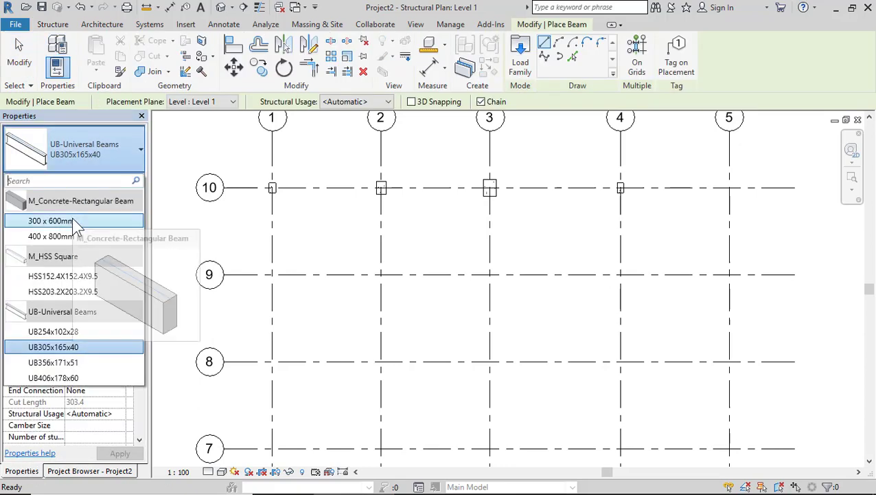
left_click(73, 220)
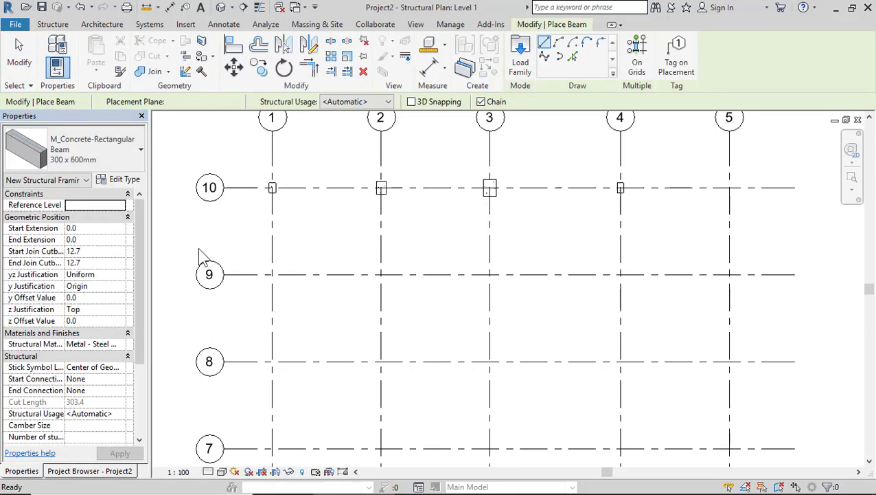
left_click(272, 274)
left_click(383, 275)
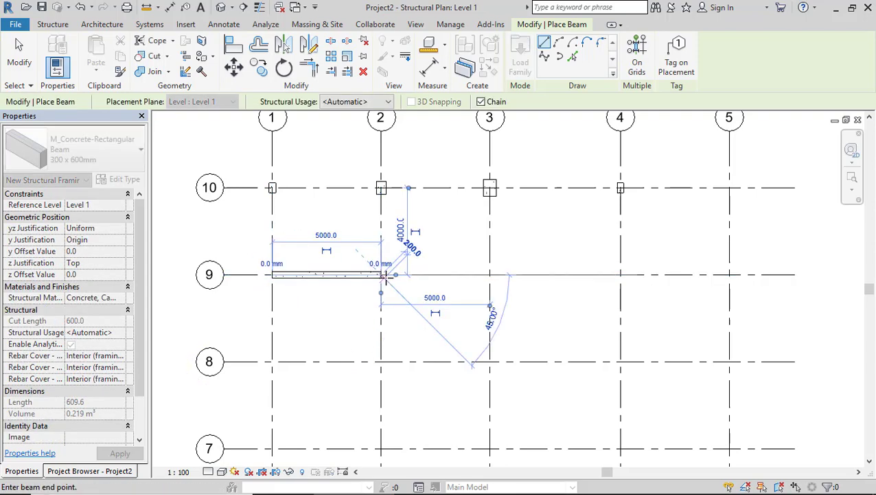
left_click(19, 55)
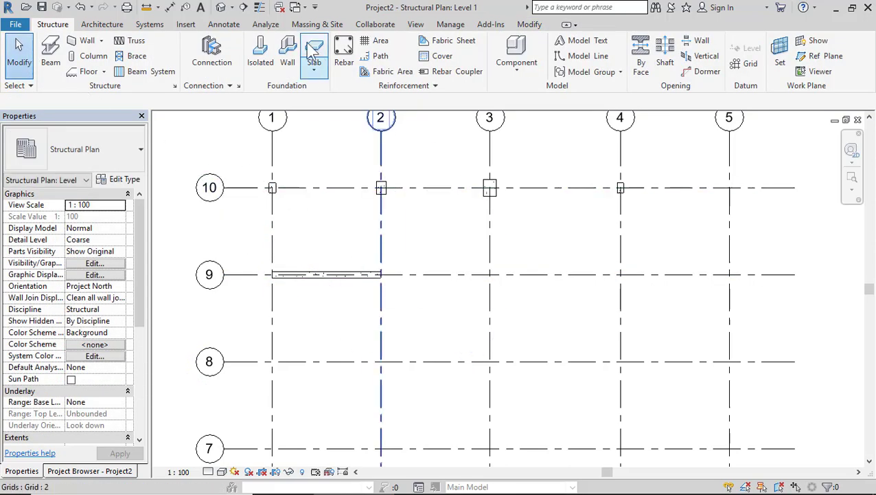
Review the beam in 3D, hiding and reshowing the analytical model, then return to Level 1
left_click(221, 10)
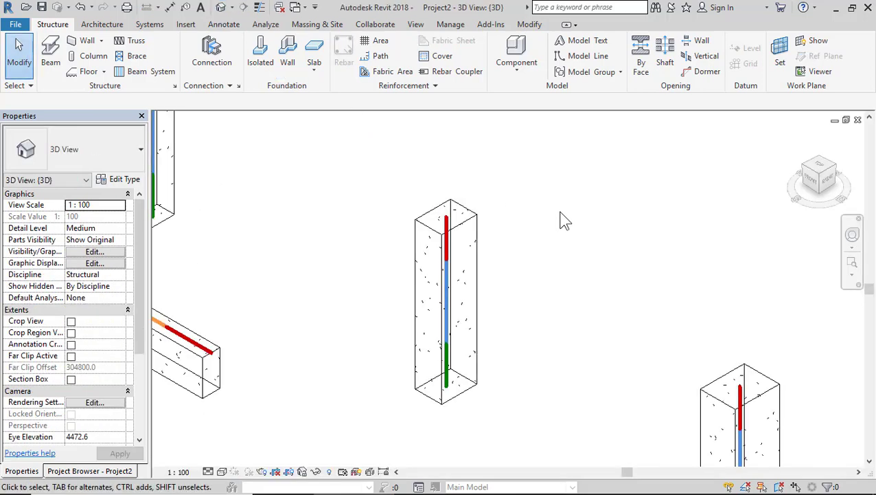
scroll(553, 221, "down", 3)
scroll(341, 216, "up", 3)
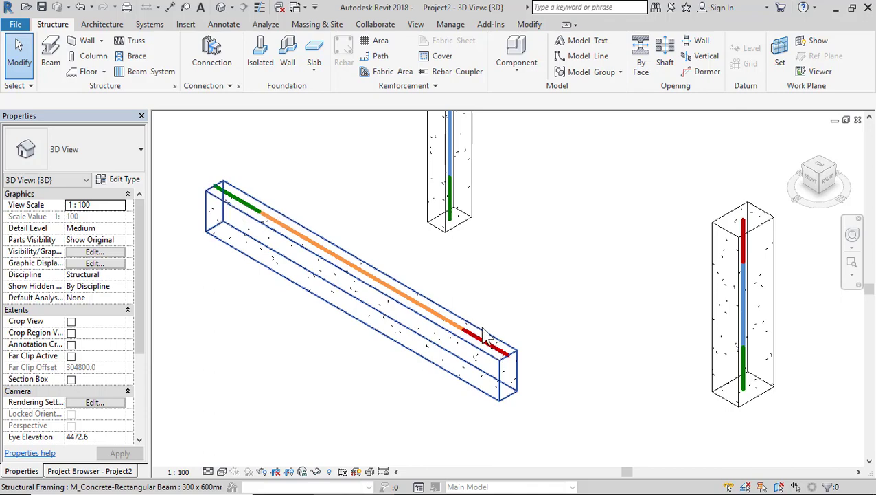
left_click(103, 471)
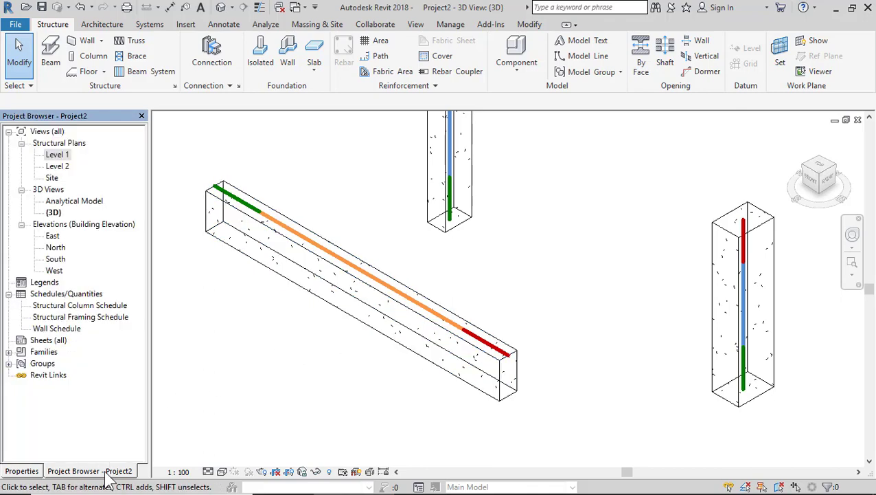
left_click(358, 474)
scroll(386, 352, "down", 3)
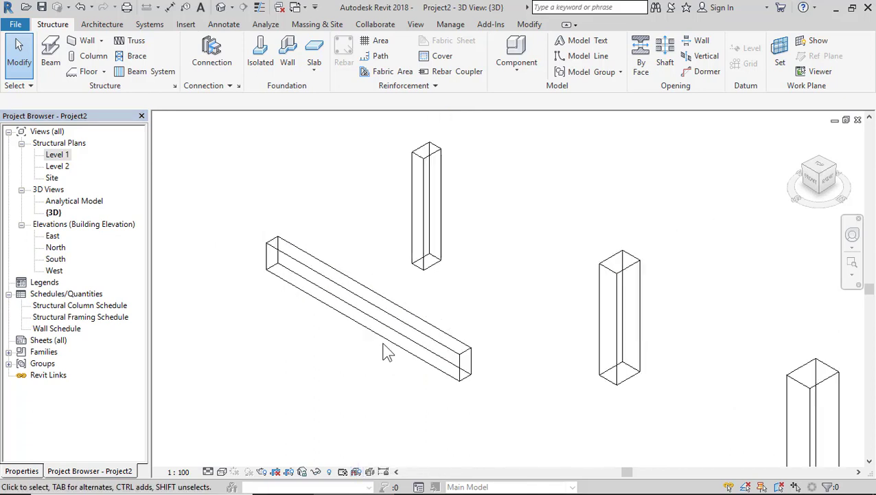
left_click(356, 476)
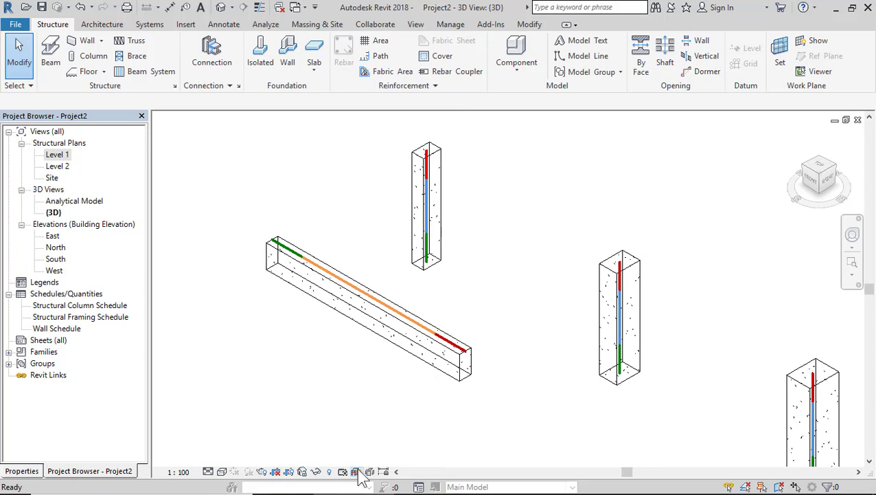
double_click(61, 158)
Draw a structural wall on grid 1 from grid 7 to grid 8
scroll(355, 229, "down", 2)
scroll(374, 275, "up", 2)
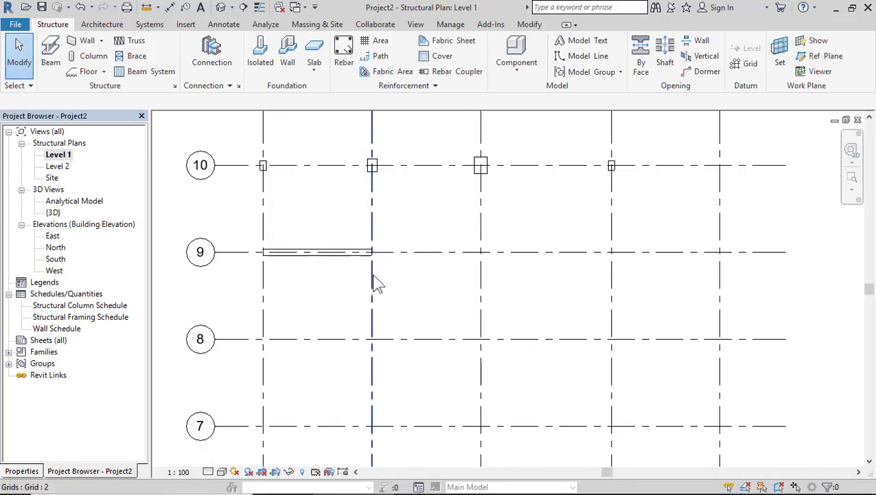
left_click(88, 46)
scroll(352, 196, "down", 2)
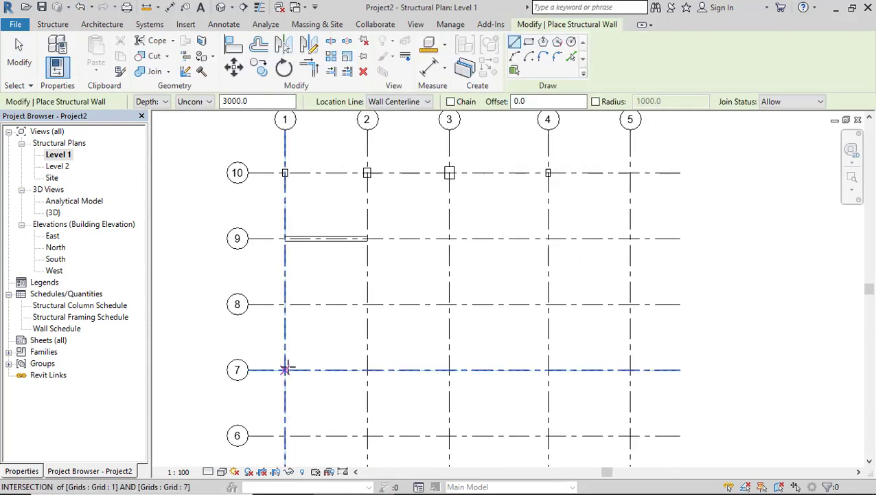
scroll(285, 370, "up", 2)
left_click(284, 372)
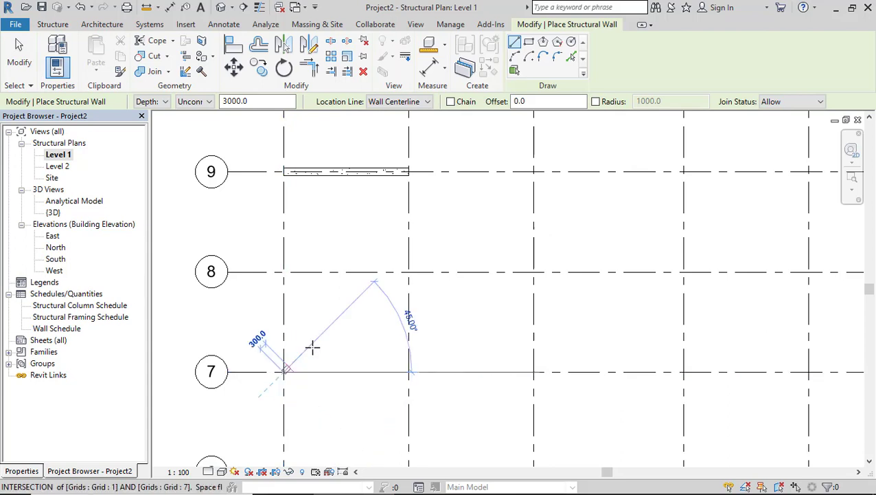
left_click(283, 272)
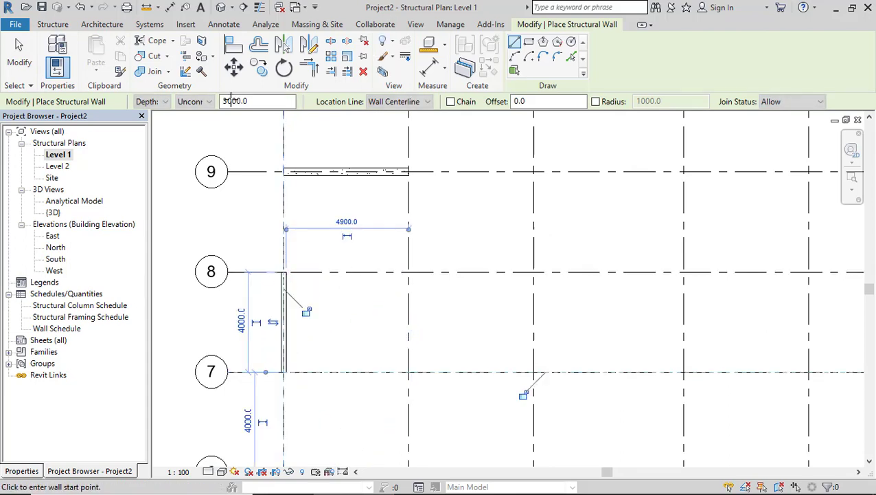
left_click(20, 55)
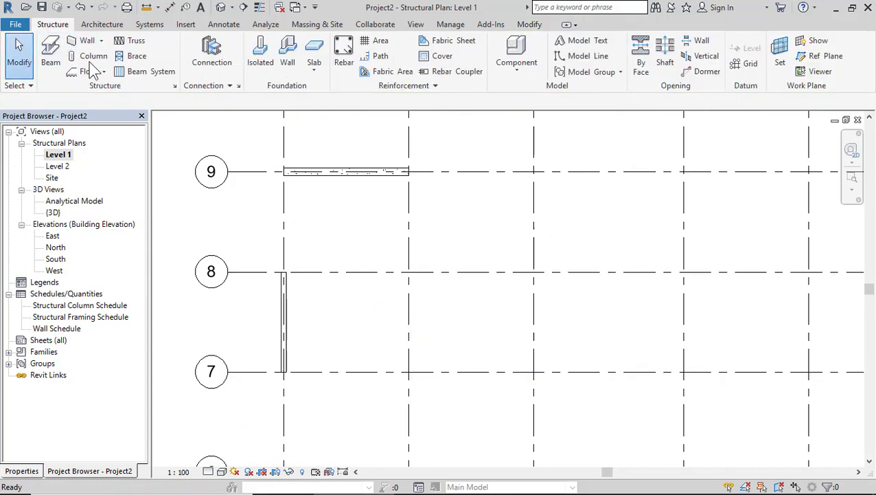
Create a rectangular floor from grid 2/8 to grid 3/7 and view it in 3D
left_click(90, 72)
scroll(317, 270, "down", 2)
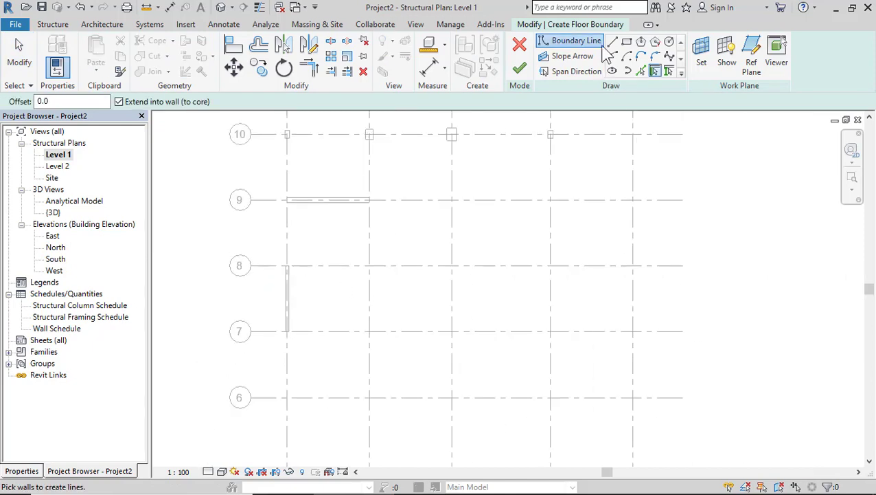
left_click(626, 42)
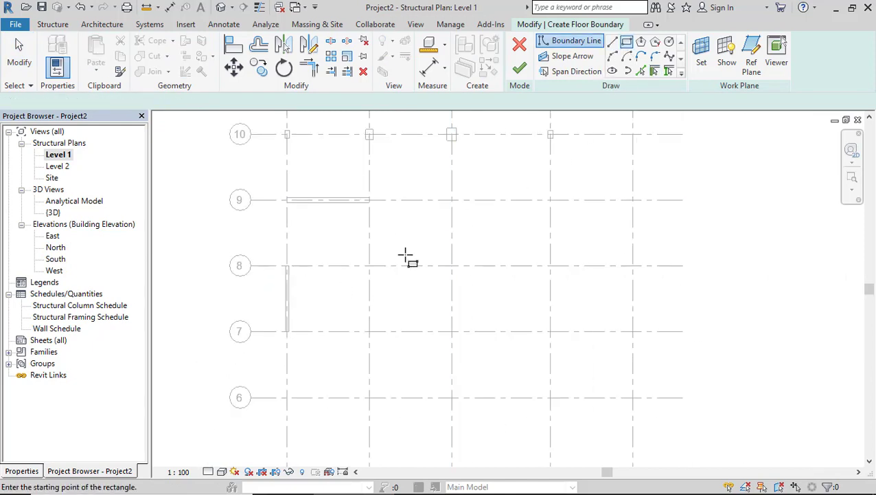
left_click(369, 265)
left_click(452, 331)
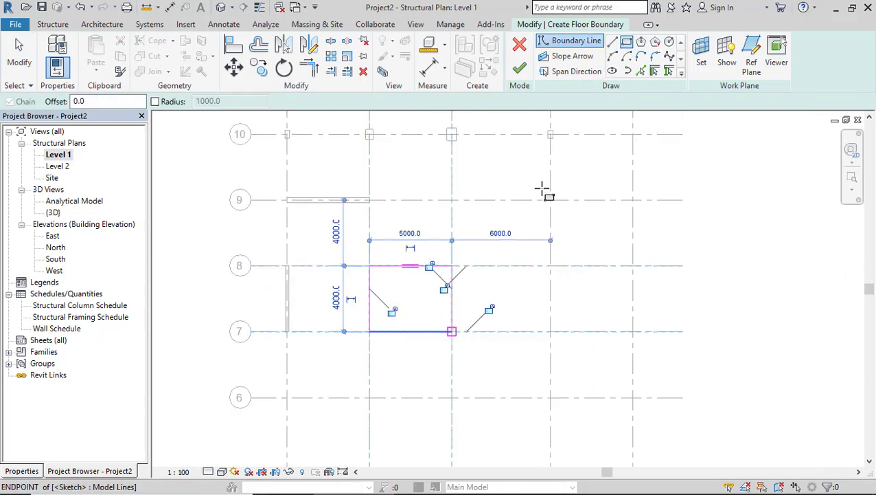
left_click(521, 73)
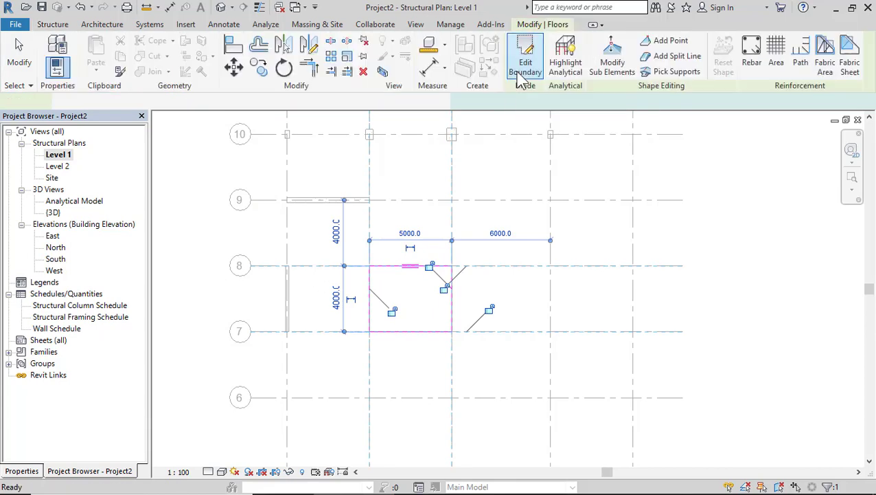
left_click(415, 132)
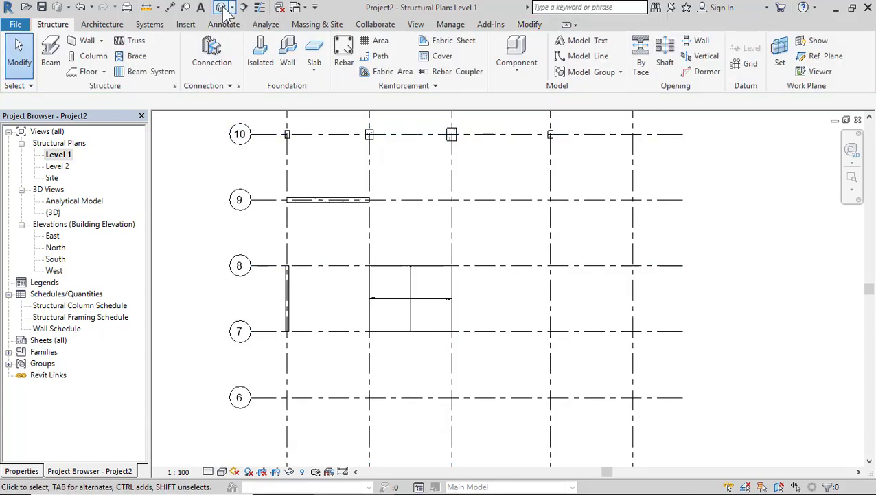
left_click(221, 7)
Zoom around the 3D model, then open the Analytical Model 3D view from the Project Browser
scroll(409, 182, "down", 3)
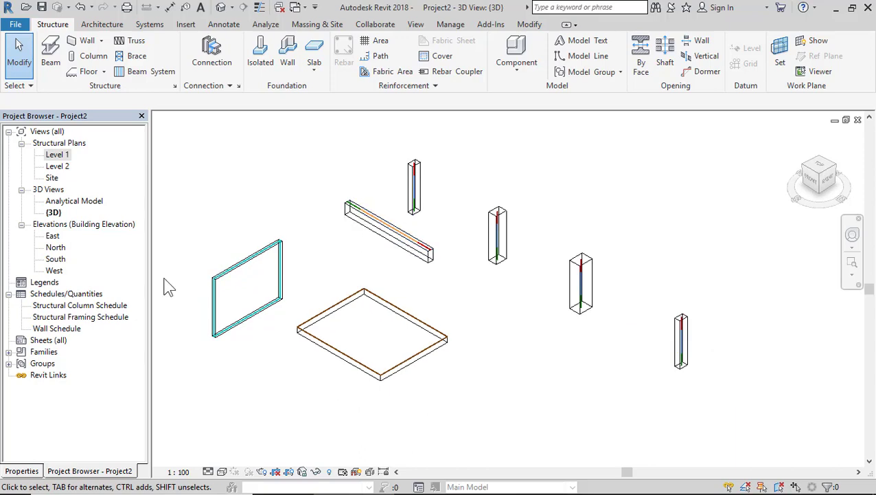
scroll(214, 292, "up", 3)
scroll(214, 292, "up", 3)
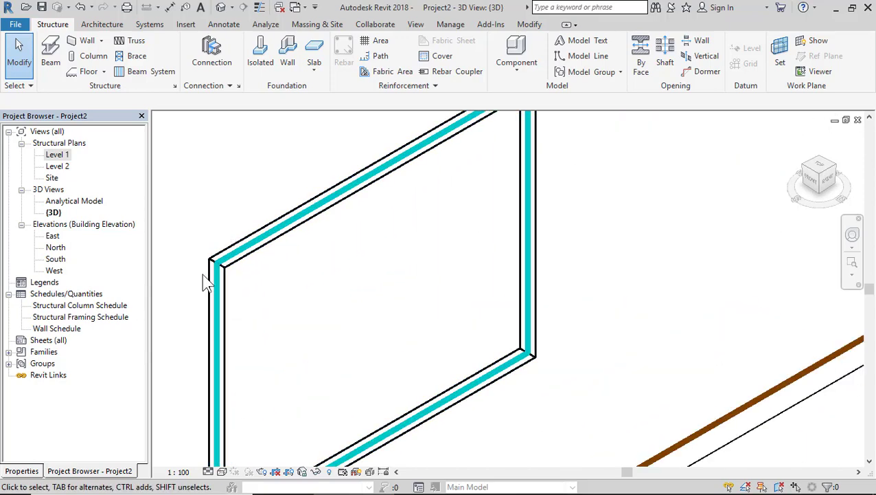
scroll(205, 279, "down", 3)
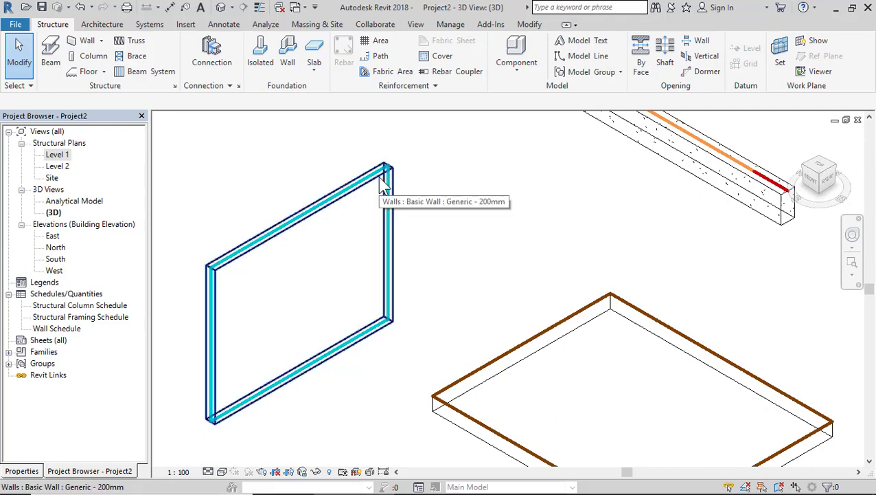
scroll(284, 165, "down", 3)
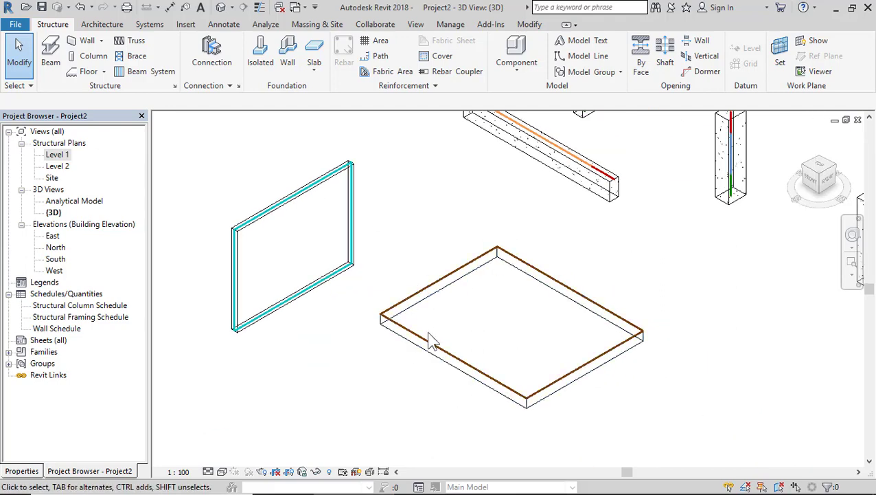
double_click(68, 203)
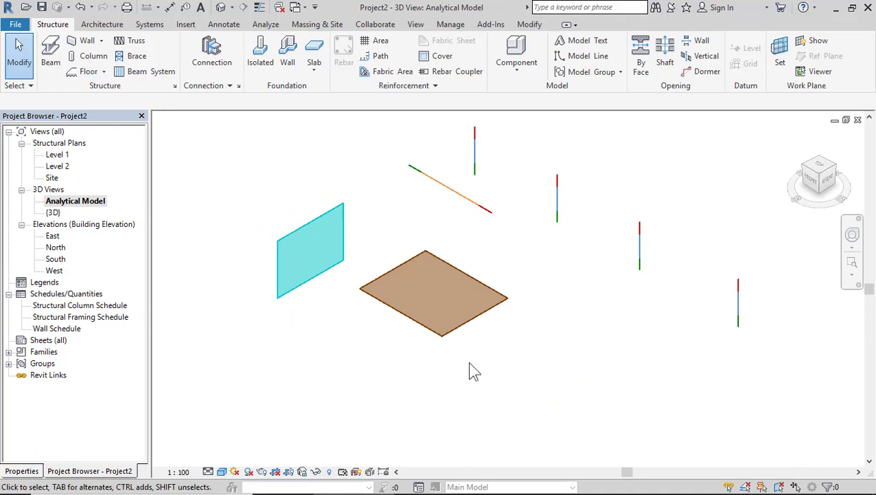
scroll(470, 364, "down", 2)
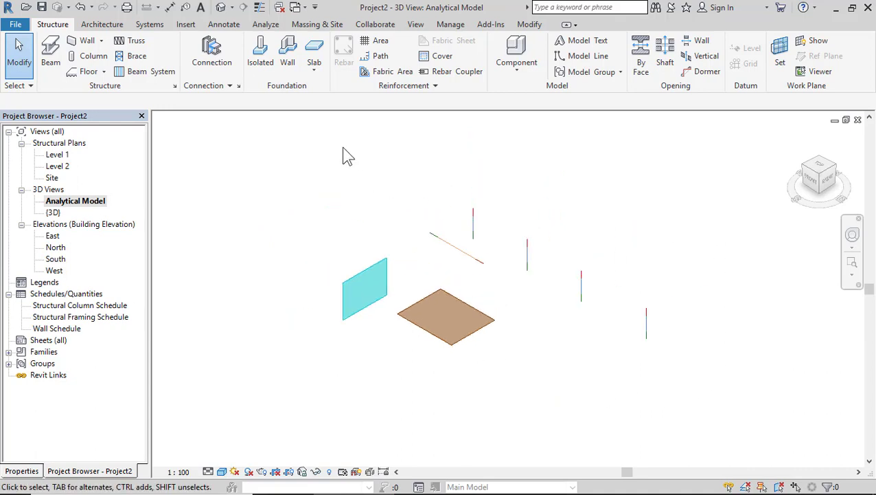
Review the Analytical Model, Model and Annotation category tabs in Visibility/Graphic Overrides (VG) and close with OK
key("v")
key("g")
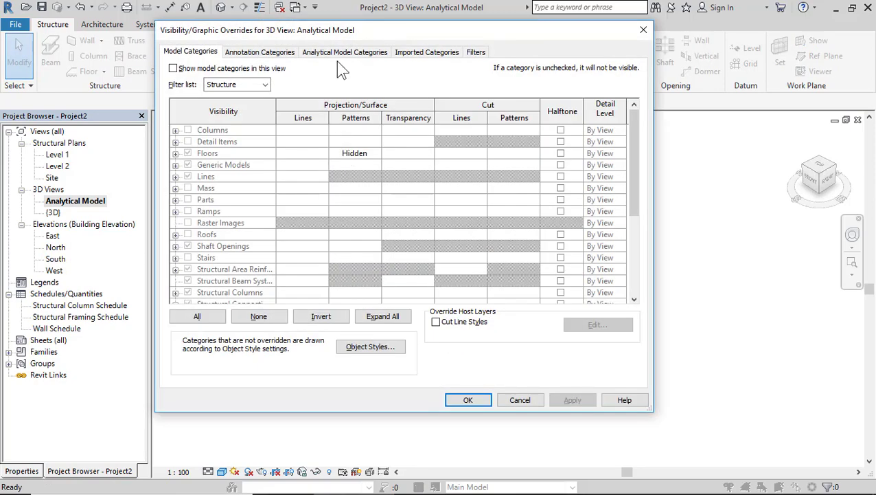
left_click(343, 53)
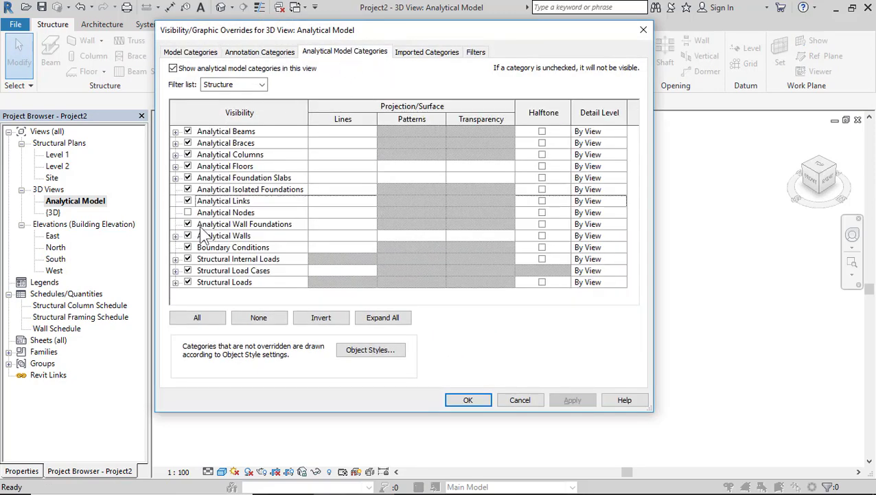
left_click(192, 53)
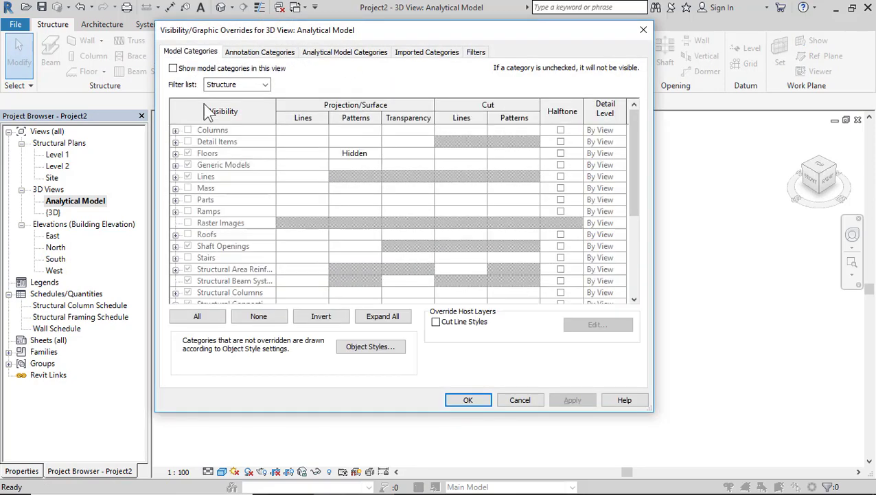
left_click(256, 53)
left_click(334, 54)
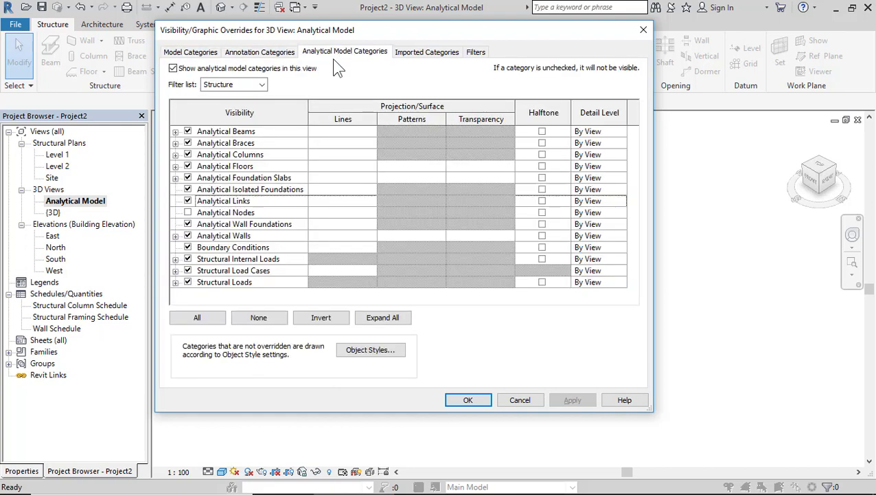
left_click(468, 401)
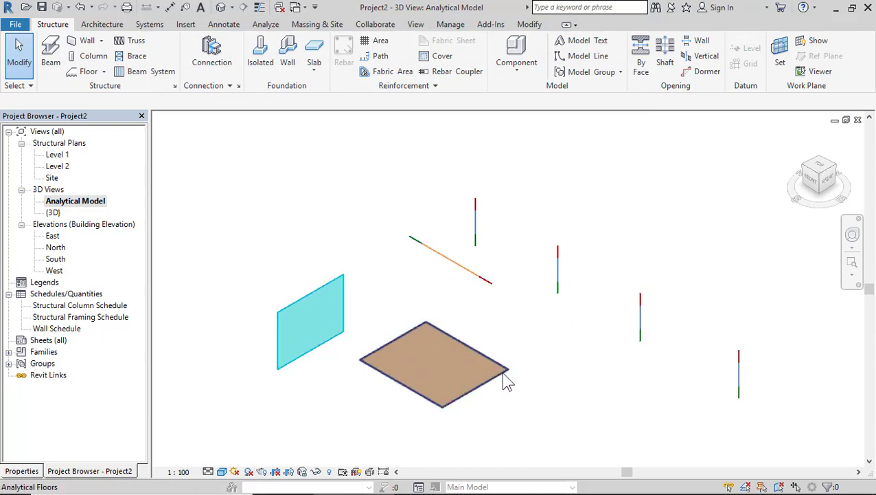
Hide and reshow the analytical model, then open the Level 1 structural plan
scroll(388, 384, "down", 2)
scroll(386, 378, "up", 2)
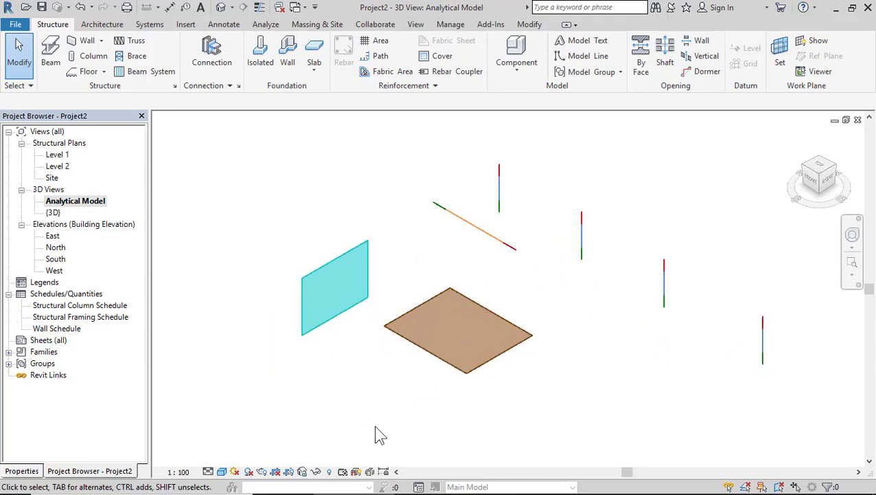
left_click(356, 472)
left_click(357, 472)
double_click(57, 156)
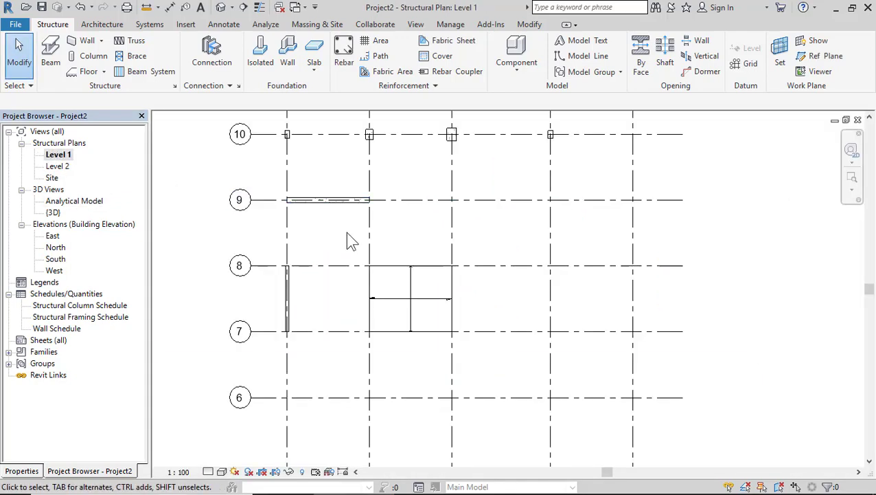
scroll(344, 266, "down", 1)
scroll(347, 264, "up", 3)
scroll(296, 224, "down", 2)
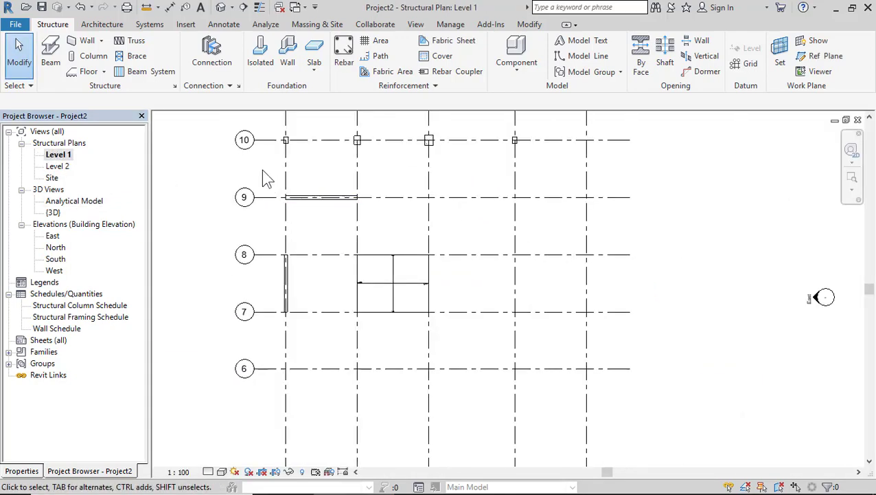
left_click_drag(262, 169, 472, 366)
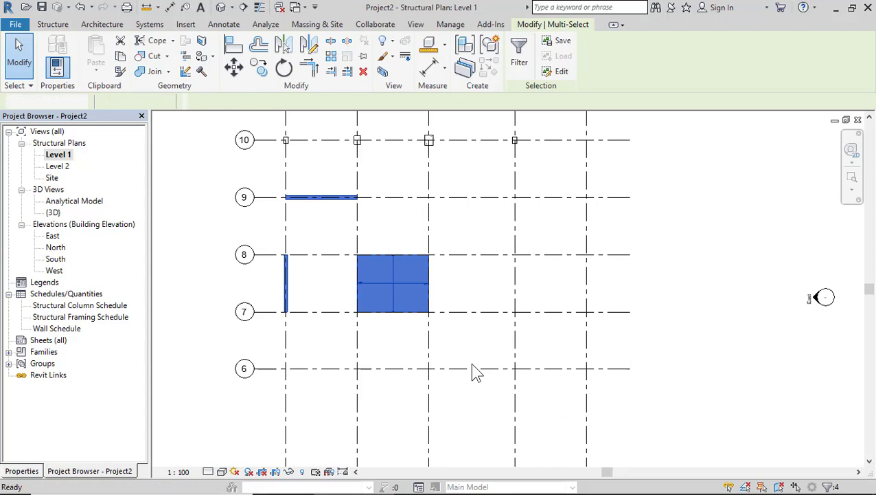
key("Escape")
scroll(307, 120, "up", 2)
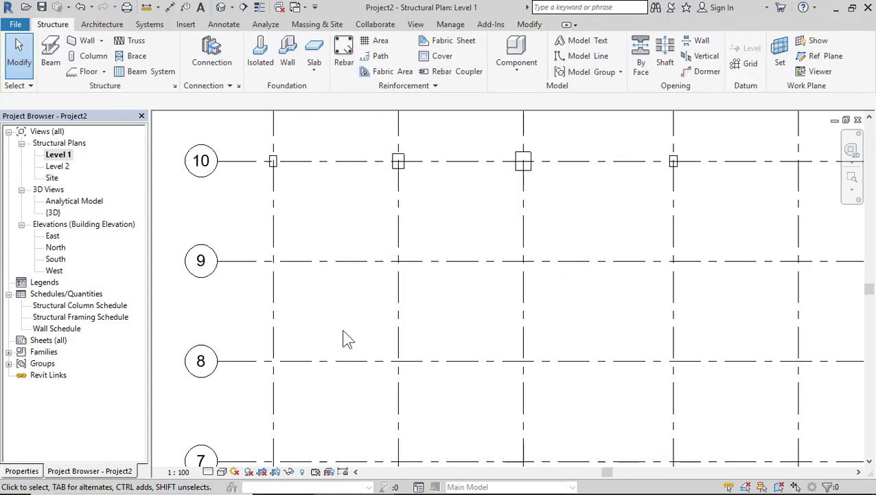
scroll(347, 338, "down", 1)
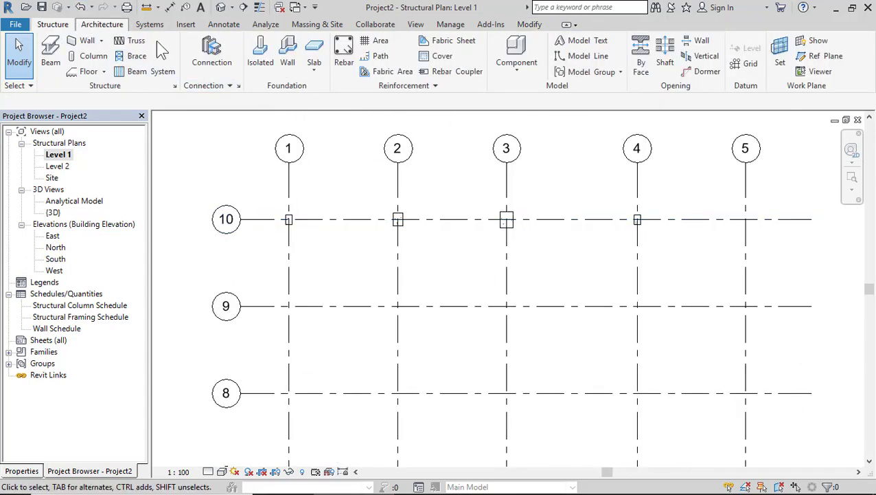
Align the top edges of the grid 1 and grid 4 columns to grid line 10 with AL
left_click(289, 219)
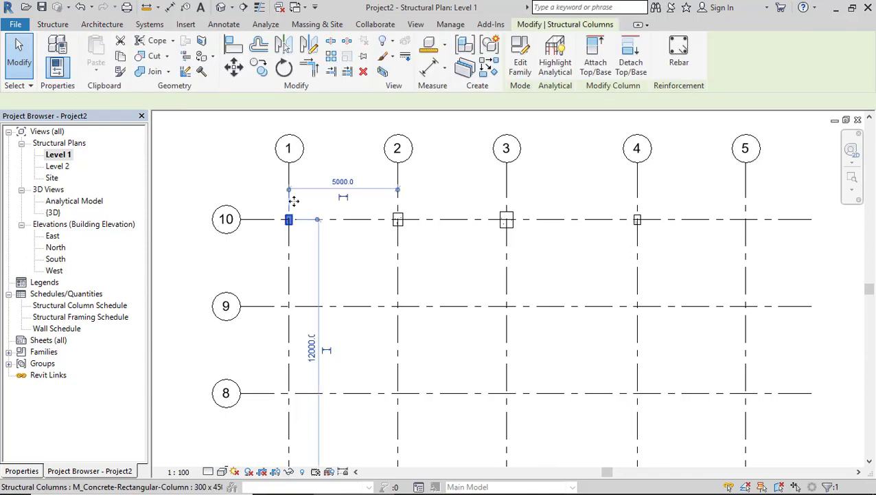
key("a")
key("l")
scroll(298, 214, "up", 3)
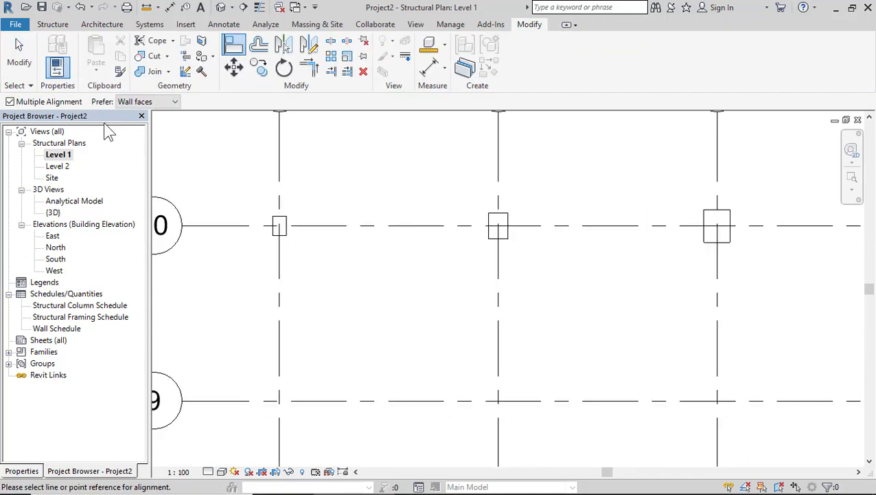
left_click(243, 225)
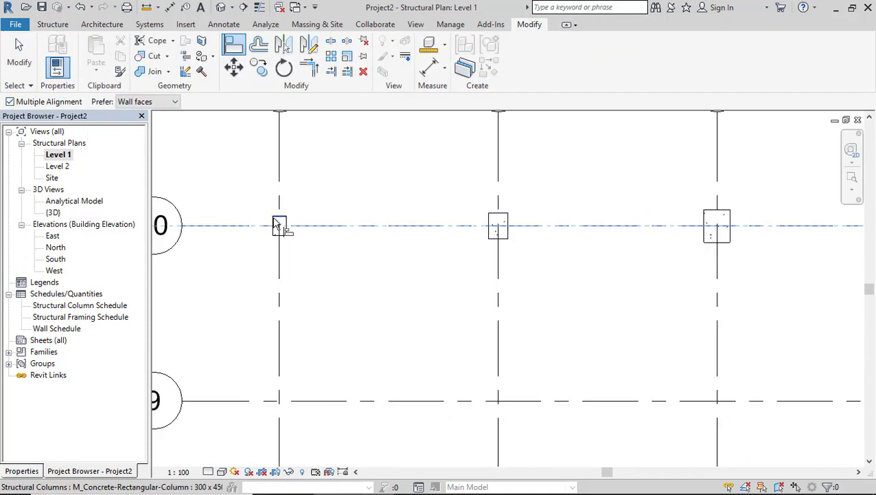
left_click(279, 217)
scroll(324, 249, "down", 1)
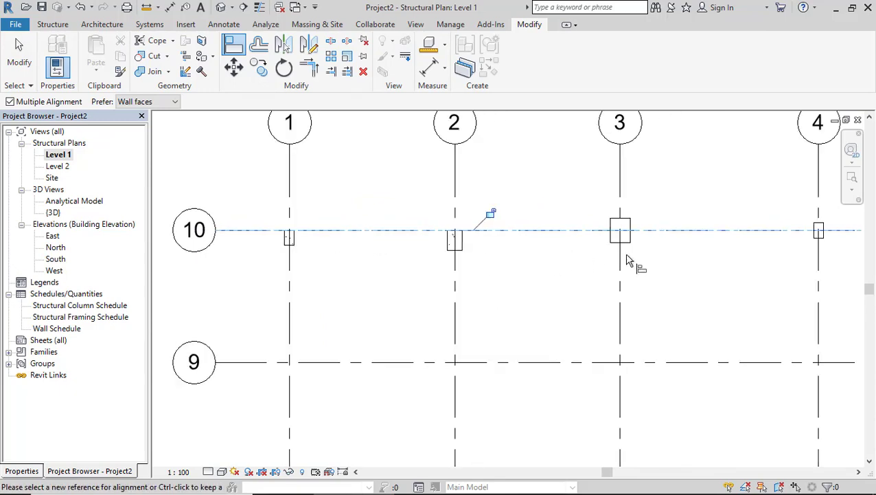
scroll(630, 254, "up", 1)
scroll(391, 287, "down", 2)
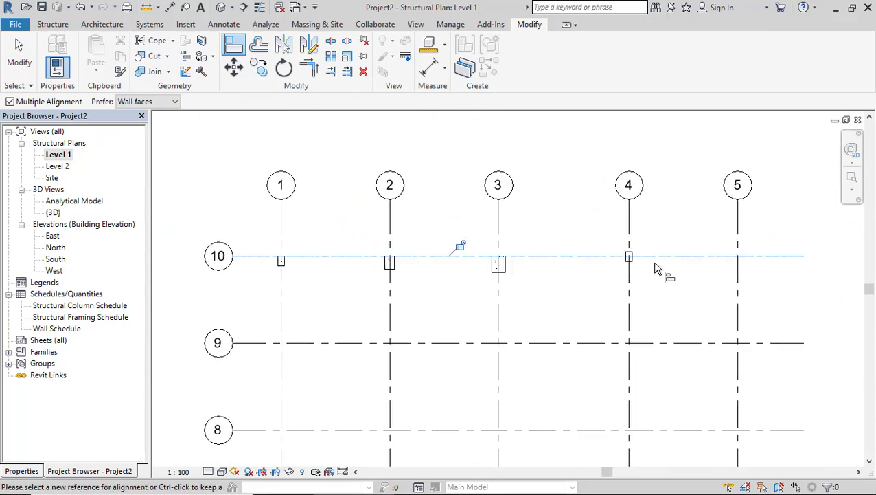
scroll(656, 264, "up", 3)
left_click(596, 258)
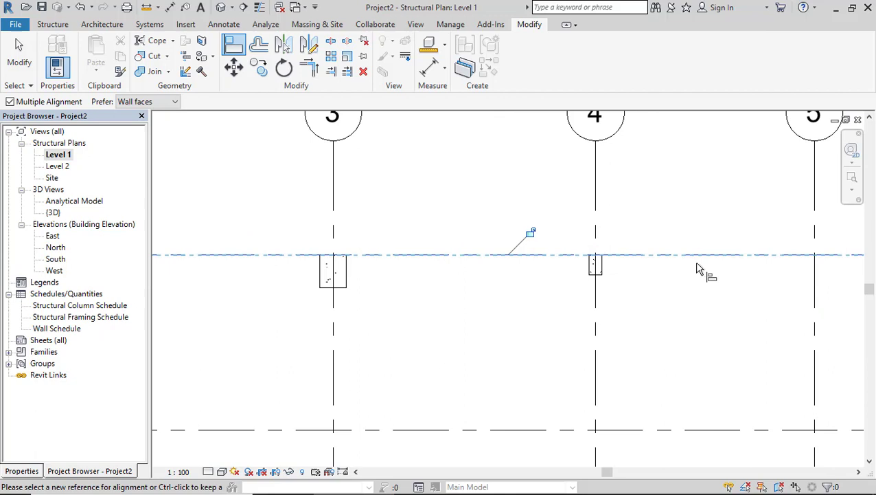
left_click(14, 53)
Window-select the four grid-10 columns and review their properties
scroll(647, 179, "down", 2)
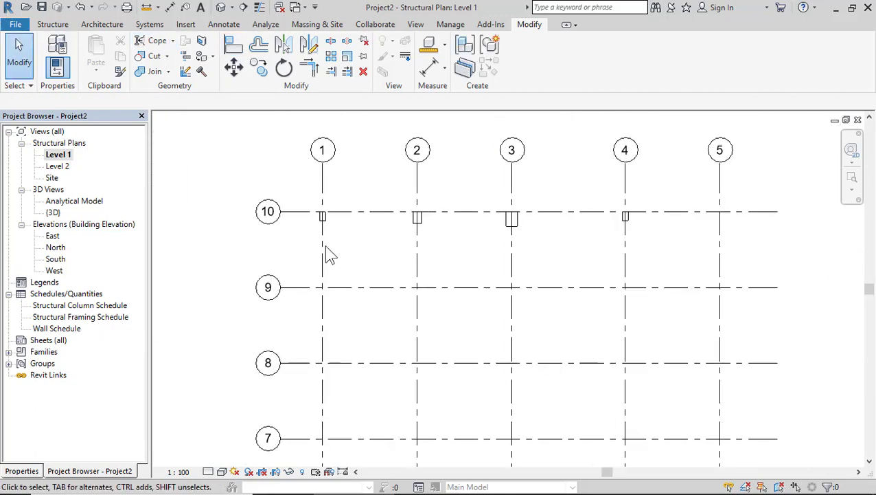
left_click_drag(303, 240, 687, 184)
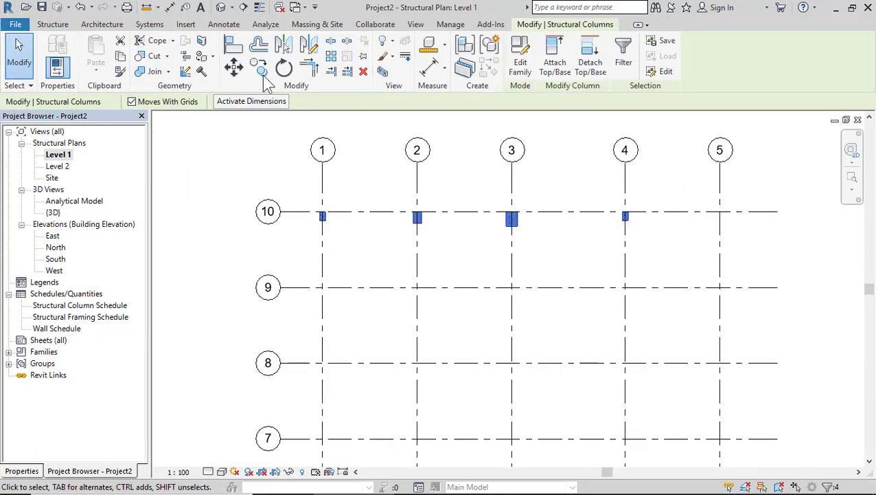
left_click(22, 471)
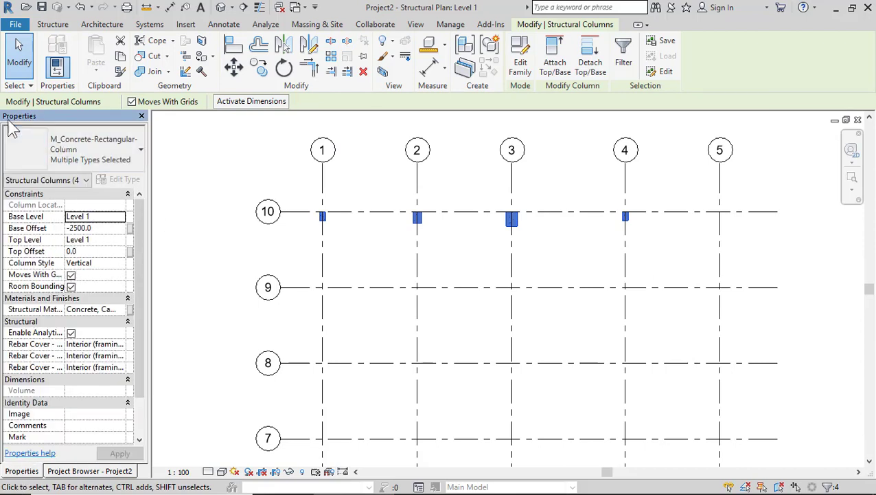
left_click(22, 60)
scroll(439, 220, "up", 2)
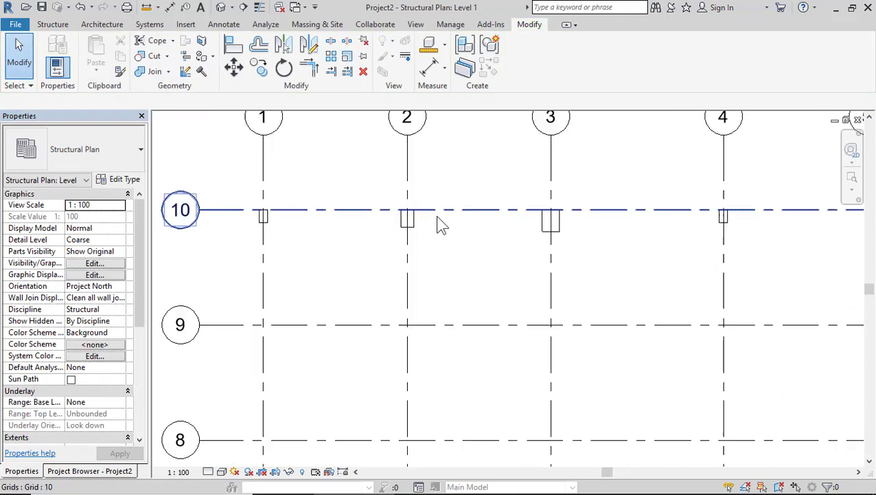
left_click(60, 26)
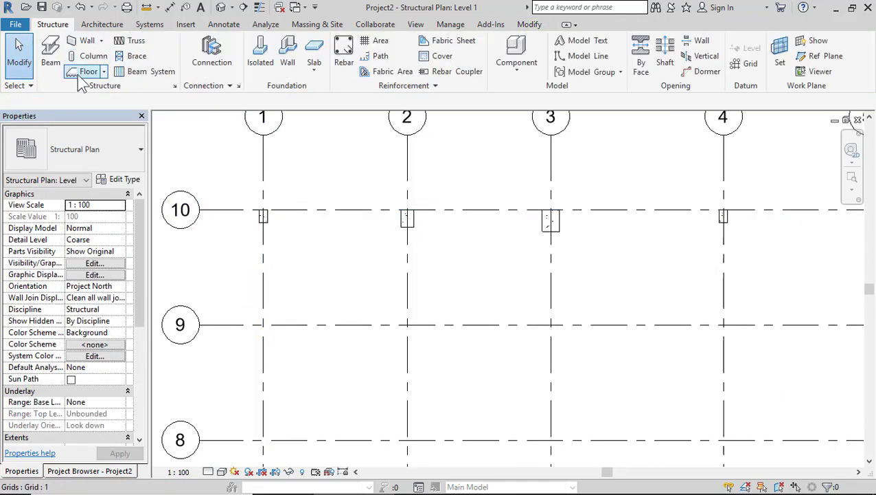
Start placing a concrete beam and show the analytical model in the Level 1 plan
left_click(50, 56)
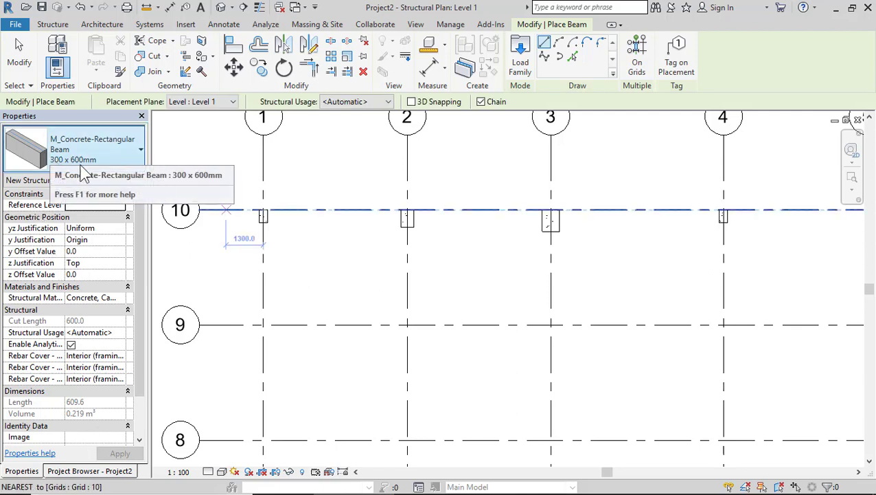
scroll(292, 202, "up", 2)
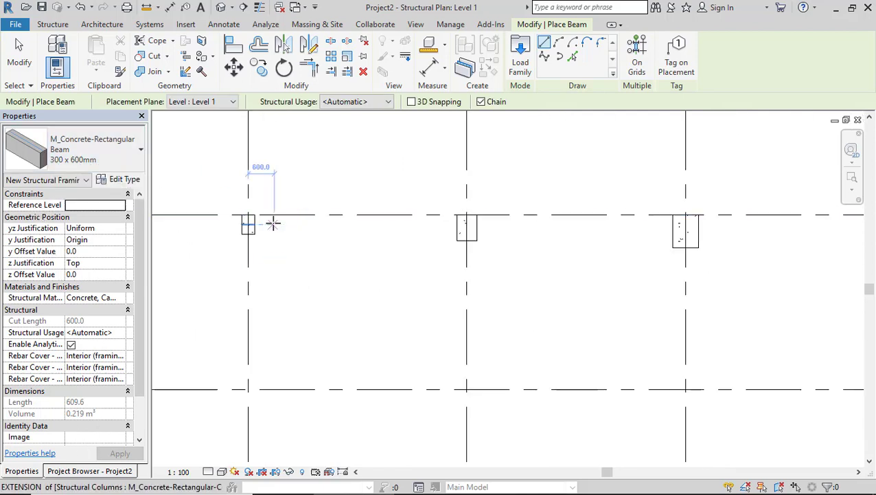
scroll(274, 223, "up", 1)
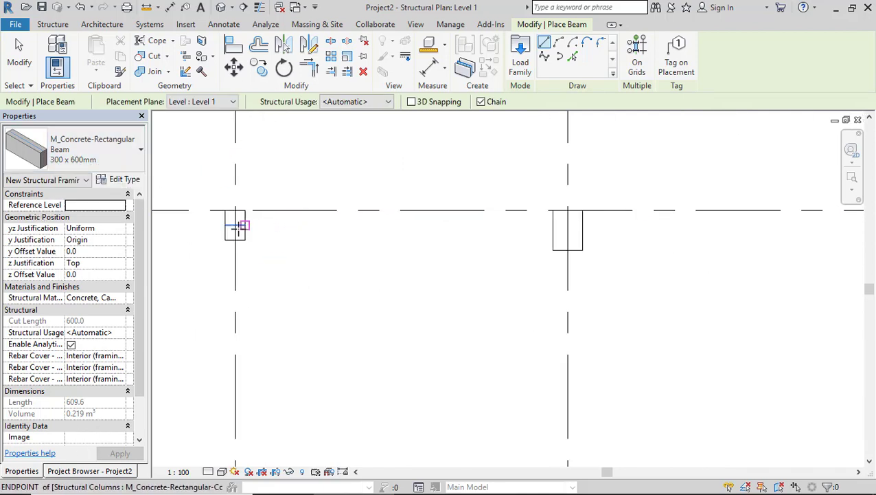
left_click(328, 472)
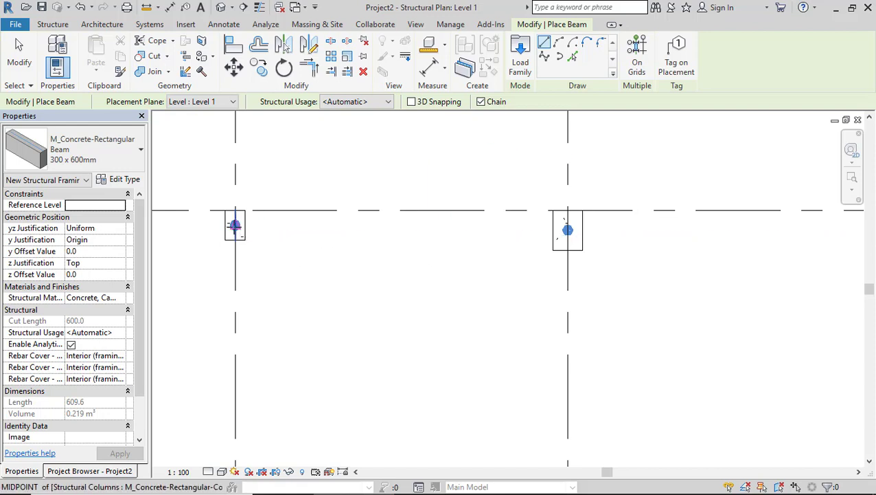
Chain beams along grid 10 from the grid 1 column through the grid 2, 3 and 4 columns
left_click(235, 225)
scroll(597, 220, "up", 4)
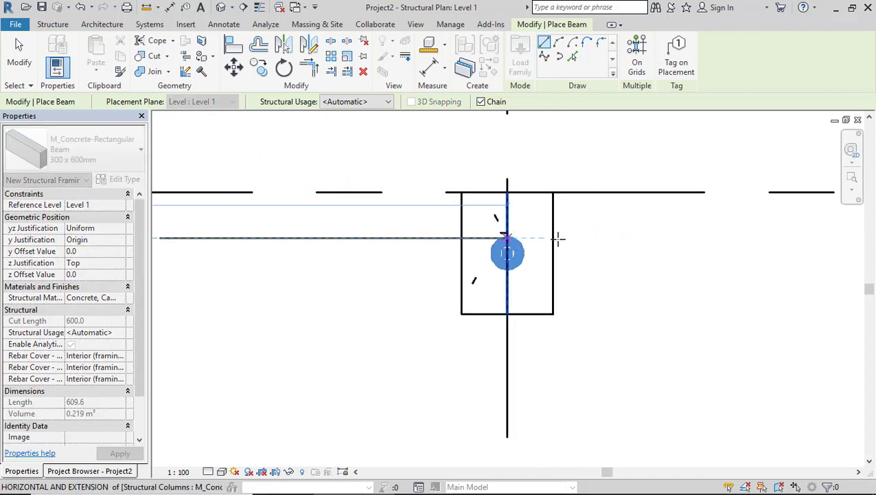
left_click(506, 238)
scroll(498, 254, "down", 5)
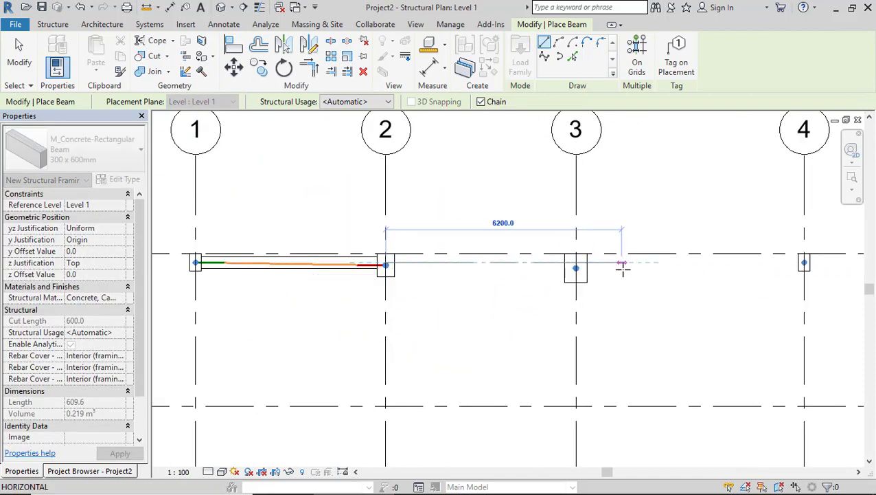
scroll(612, 263, "up", 5)
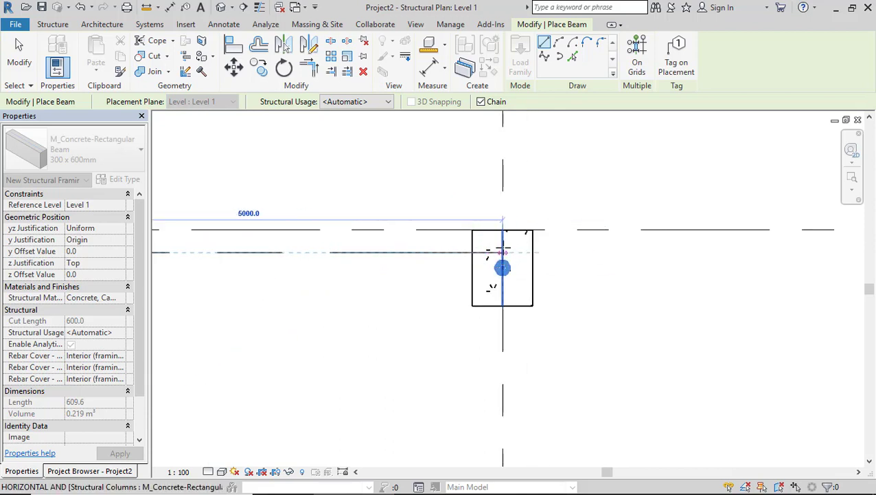
left_click(503, 251)
scroll(415, 284, "down", 4)
scroll(642, 275, "up", 2)
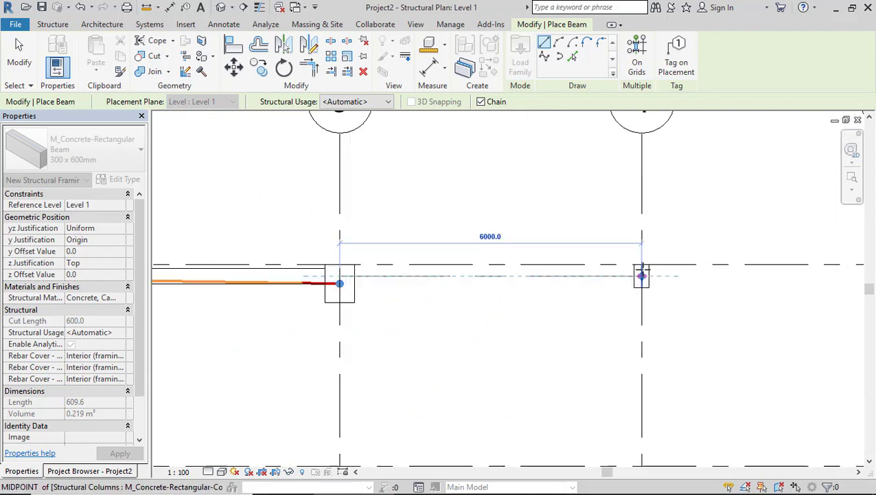
scroll(642, 275, "up", 3)
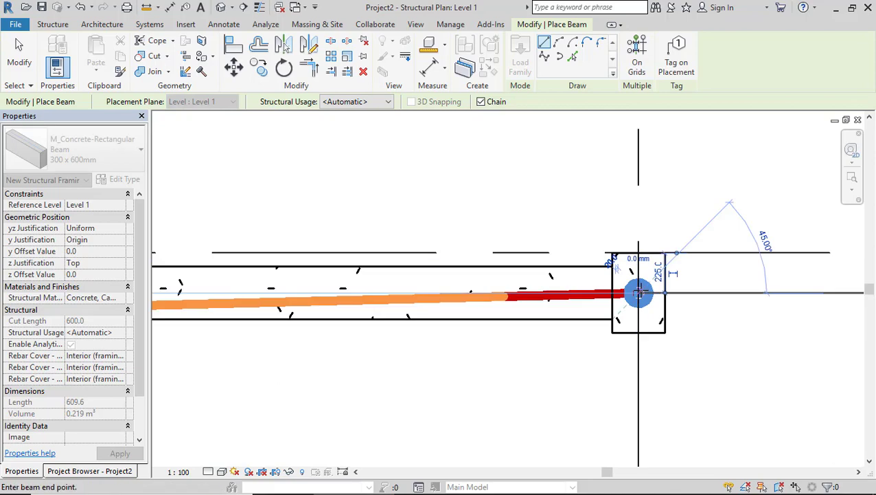
left_click(19, 55)
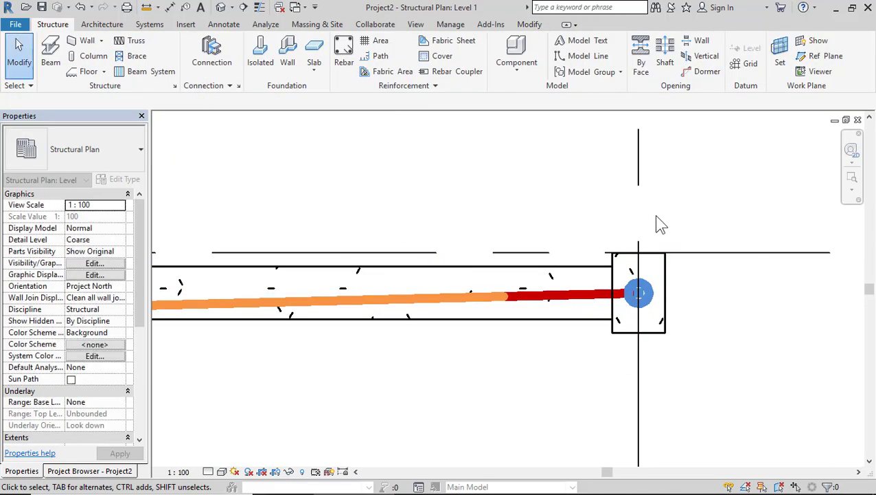
Inspect the grid 10 beams in the Level 1 plan, then switch to the default 3D view
scroll(658, 224, "down", 3)
scroll(658, 223, "down", 4)
scroll(234, 233, "up", 4)
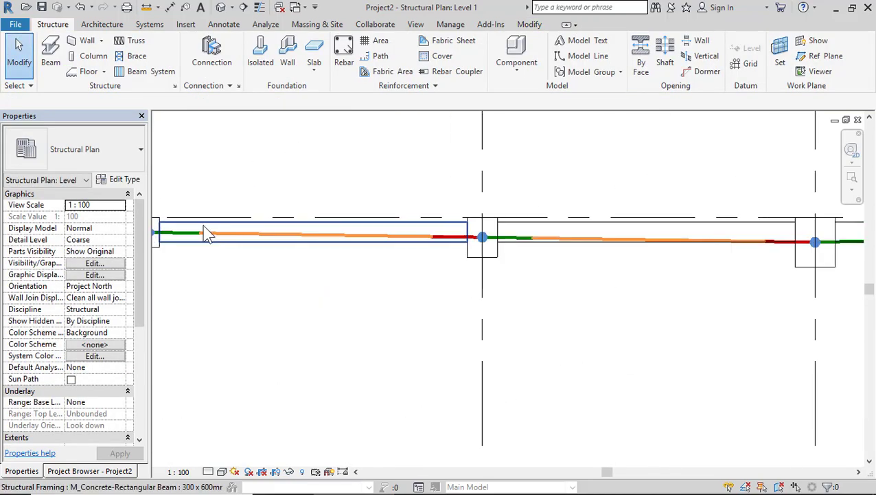
scroll(258, 267, "down", 4)
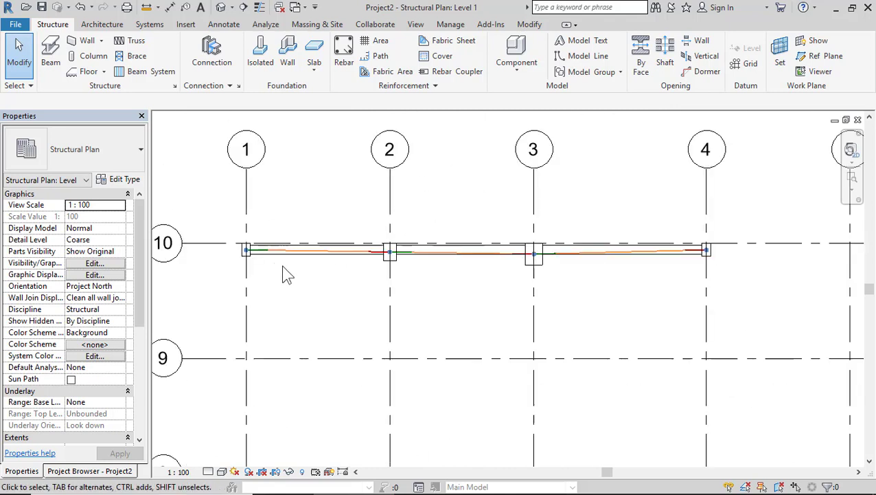
scroll(282, 271, "up", 3)
scroll(274, 262, "up", 2)
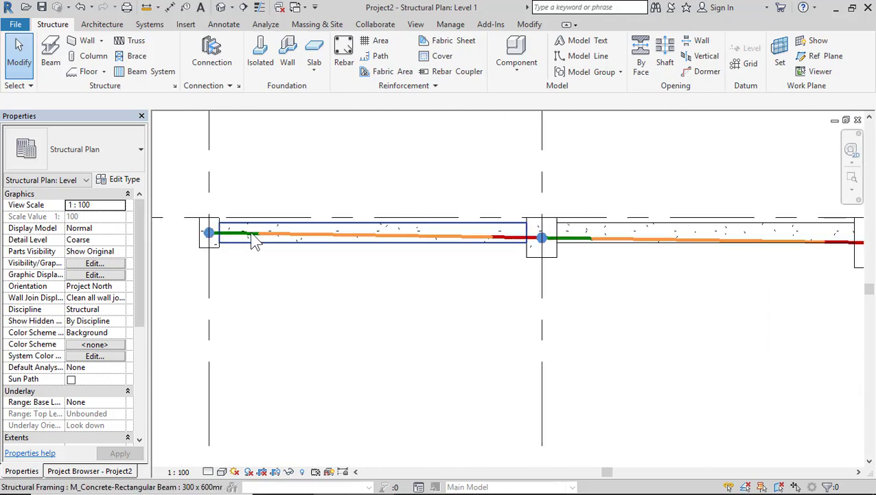
scroll(470, 254, "down", 3)
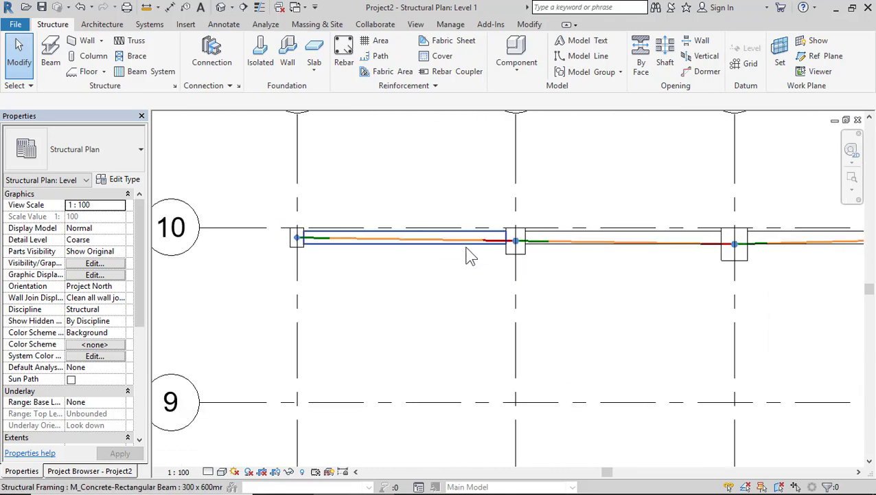
scroll(401, 264, "down", 2)
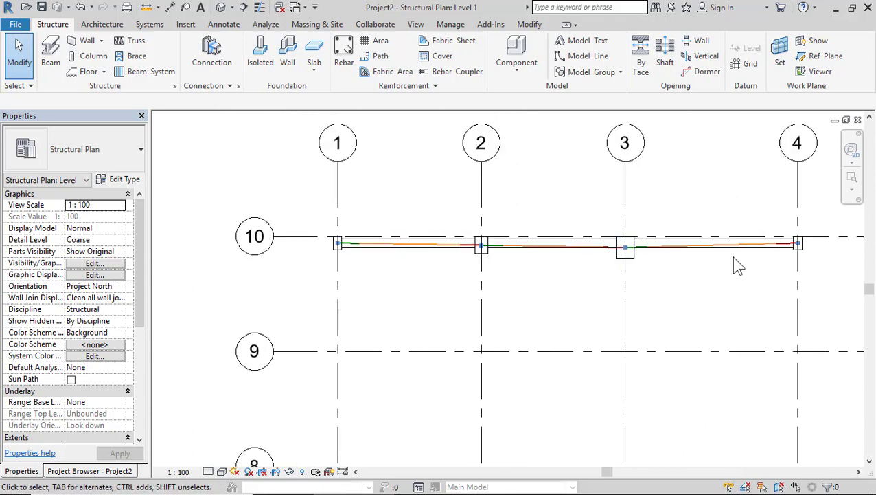
scroll(790, 253, "up", 2)
scroll(790, 253, "up", 2)
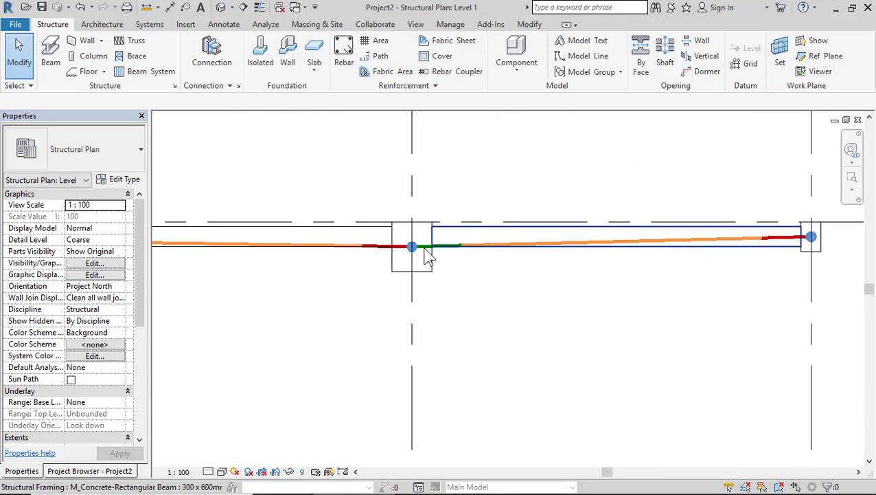
scroll(524, 289, "down", 2)
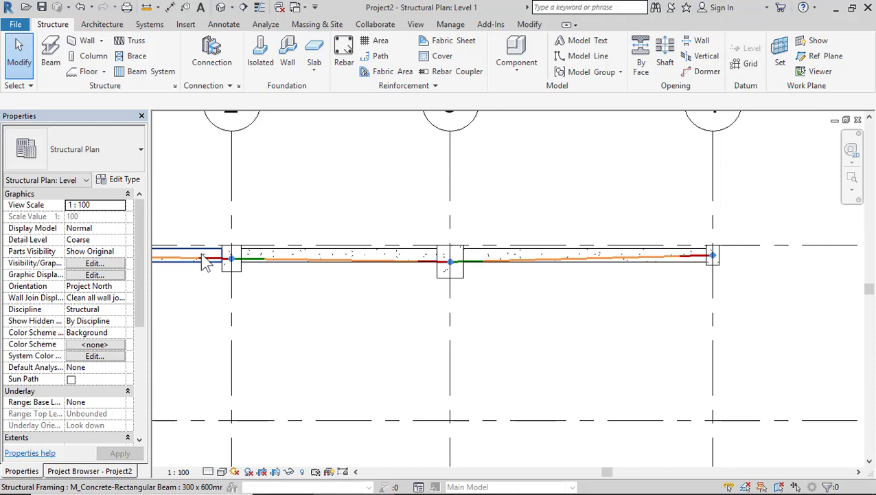
scroll(233, 261, "up", 4)
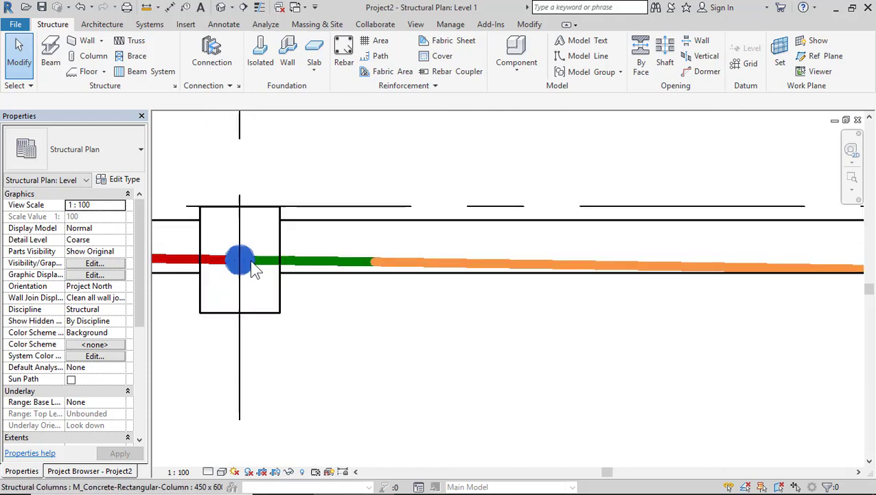
scroll(397, 282, "down", 3)
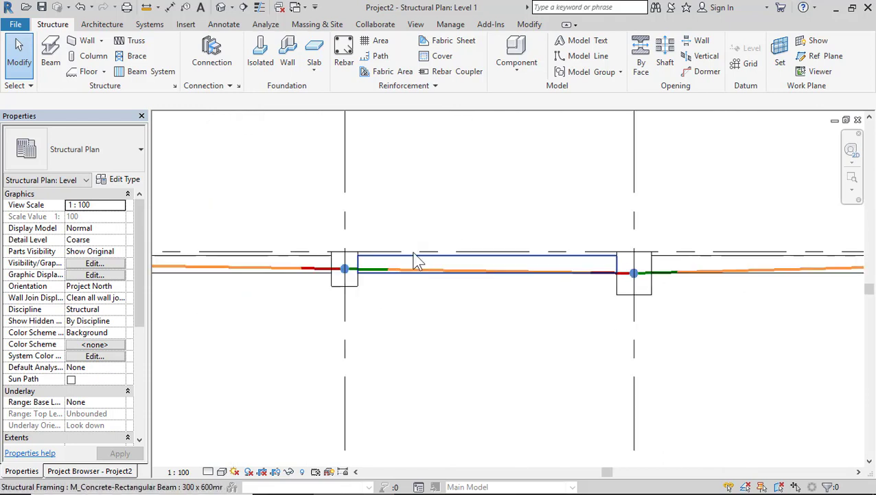
left_click(222, 8)
Review the grid 10 frame in the Analytical Model 3D view, then reopen Structural Plans > Level 1
scroll(439, 269, "up", 10)
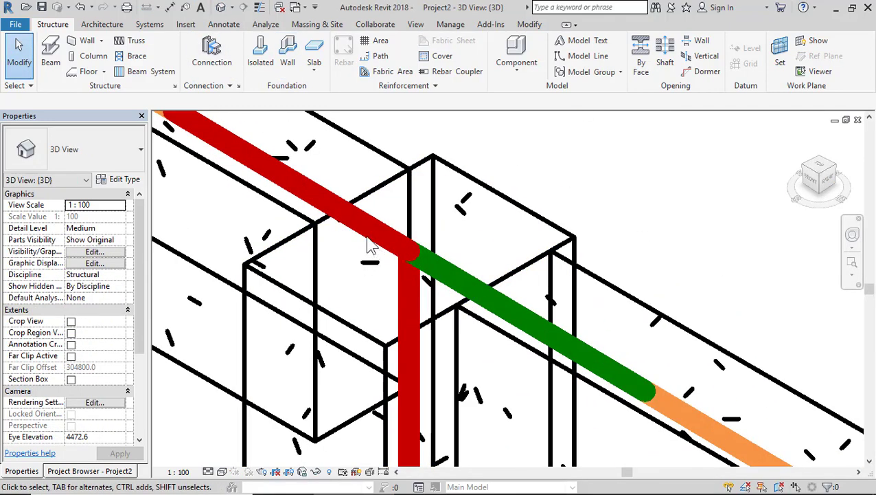
scroll(336, 222, "down", 3)
scroll(347, 222, "down", 3)
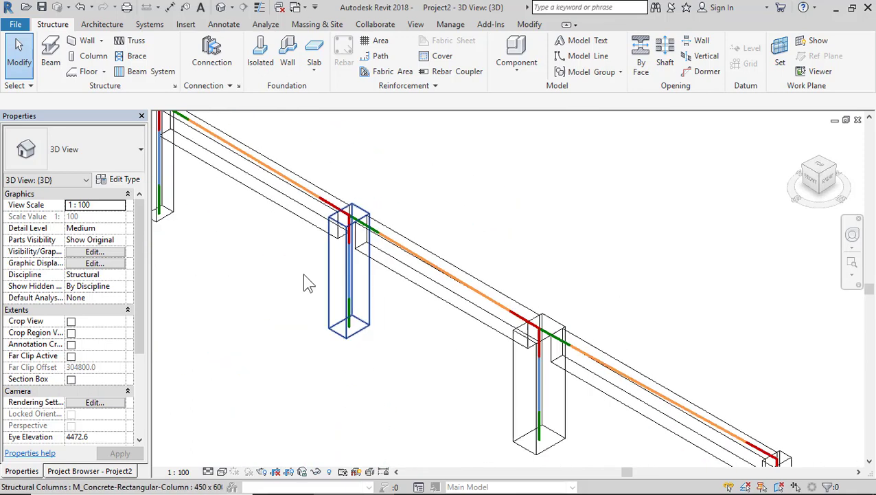
left_click(117, 471)
double_click(75, 201)
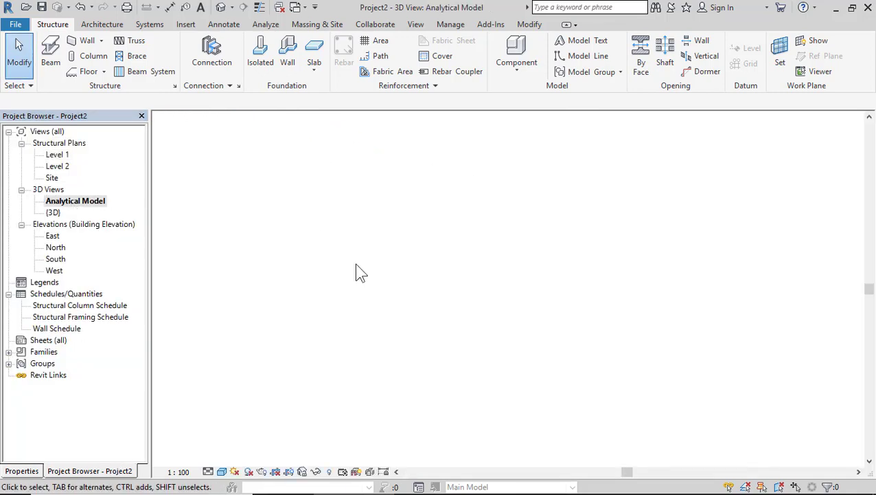
scroll(496, 244, "up", 5)
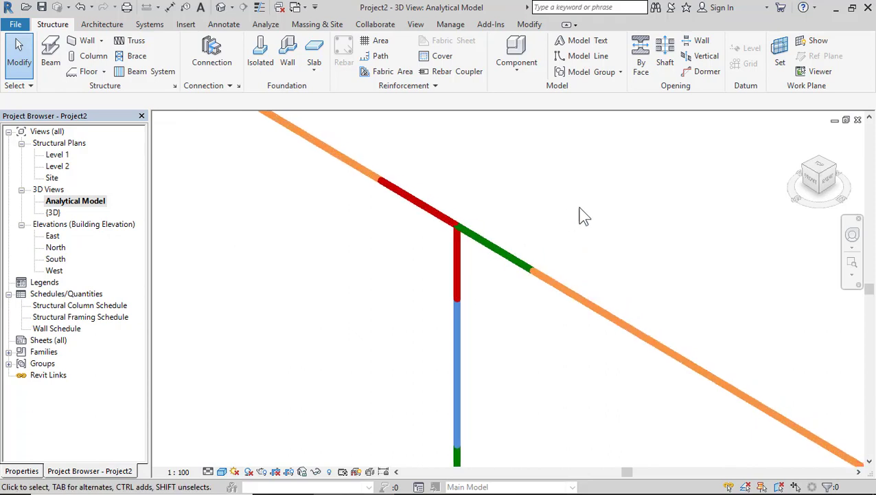
scroll(385, 238, "down", 6)
scroll(606, 333, "up", 2)
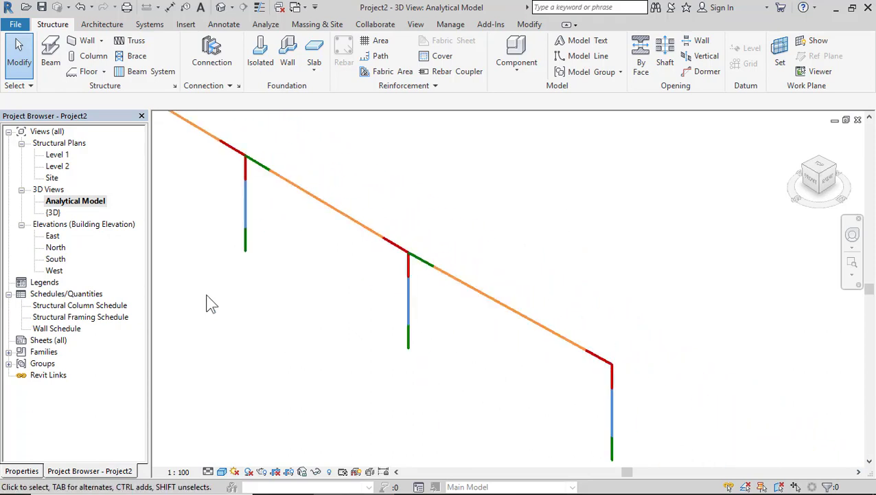
double_click(58, 156)
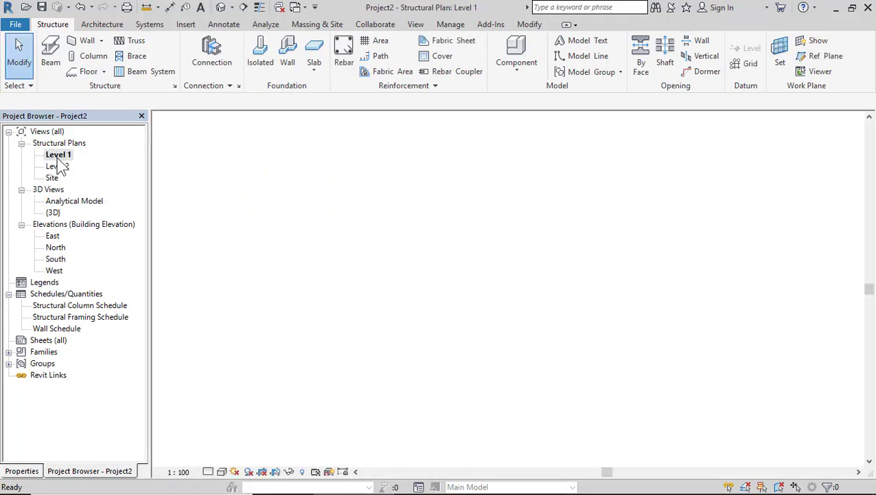
Align the edge of the grids 1–2 beam to the grid 10 line
scroll(470, 228, "down", 2)
scroll(401, 254, "down", 2)
scroll(353, 249, "up", 5)
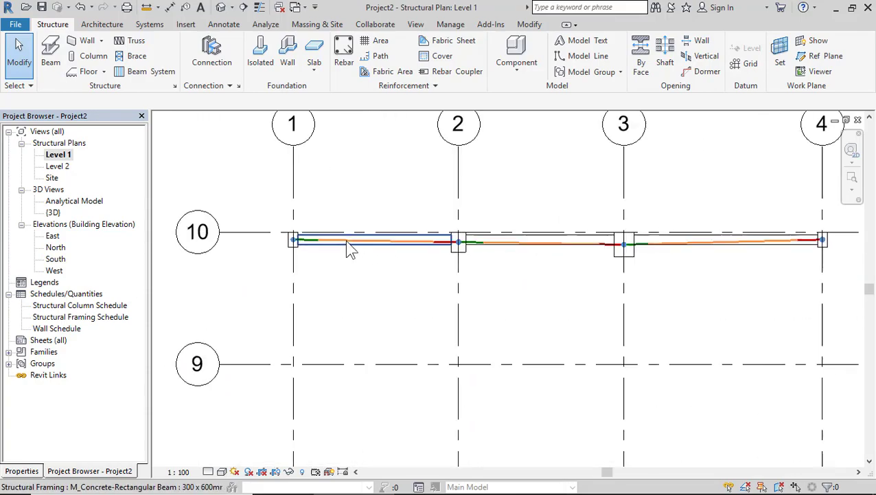
scroll(349, 268, "down", 2)
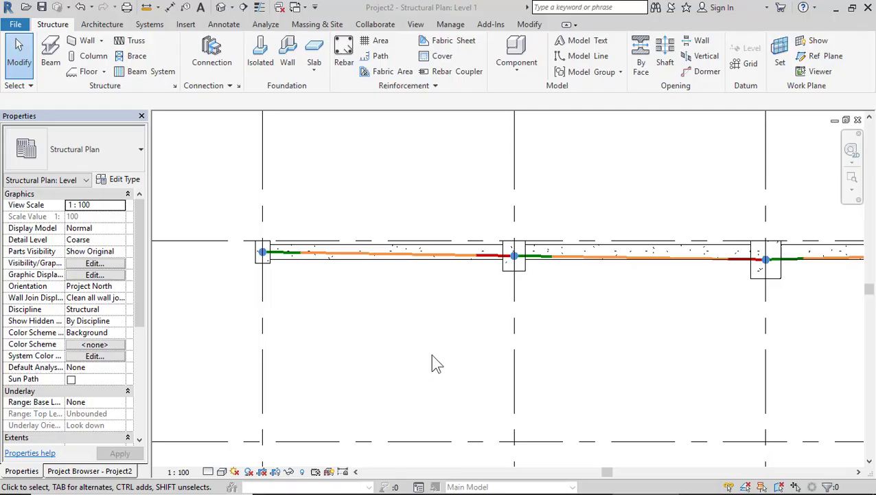
left_click(368, 268)
left_click(237, 47)
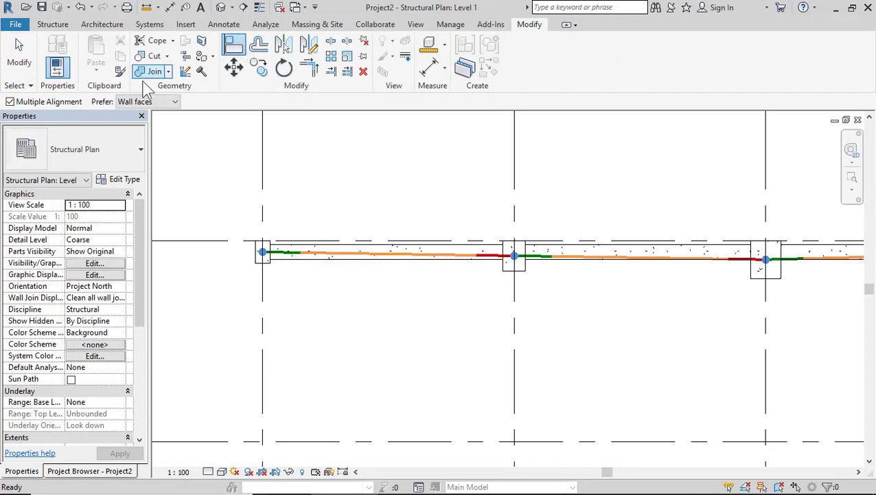
left_click(210, 242)
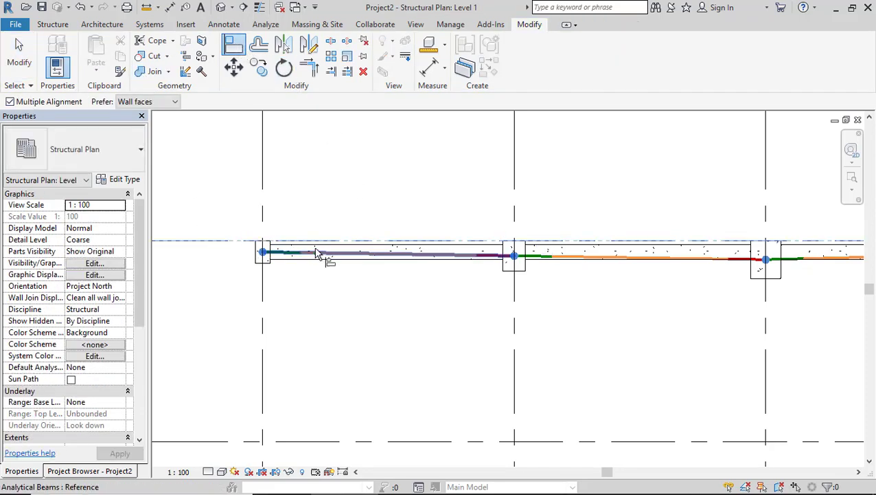
left_click(454, 267)
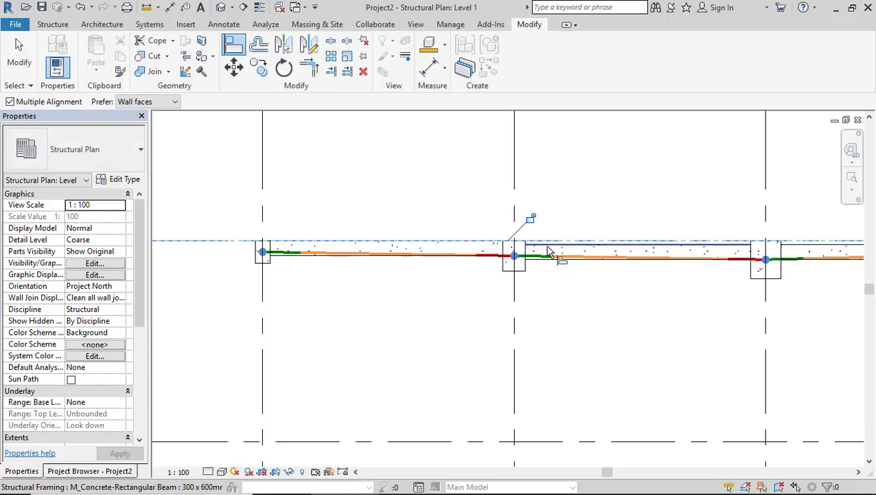
Align the grids 3–4 beam edge to grid 10 as well and exit Align
scroll(182, 323, "down", 3)
scroll(466, 299, "right", 3)
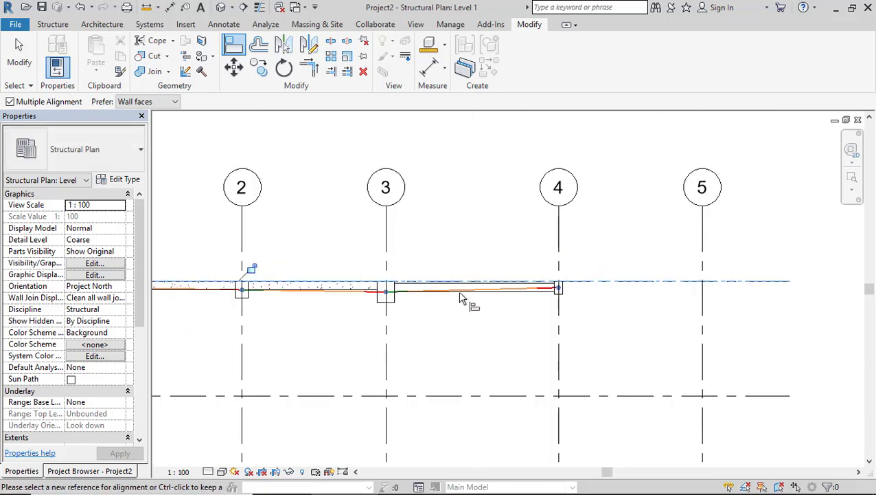
scroll(446, 302, "up", 4)
left_click(409, 288)
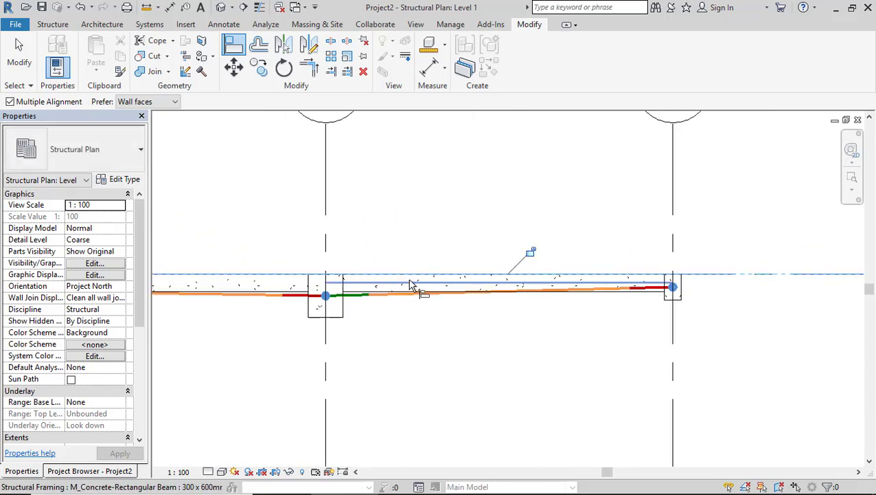
left_click(18, 55)
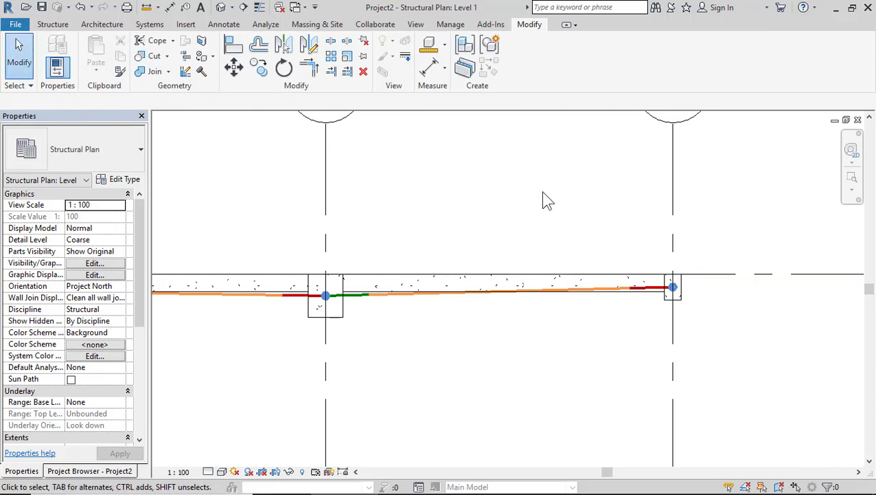
scroll(542, 194, "down", 4)
scroll(309, 250, "up", 4)
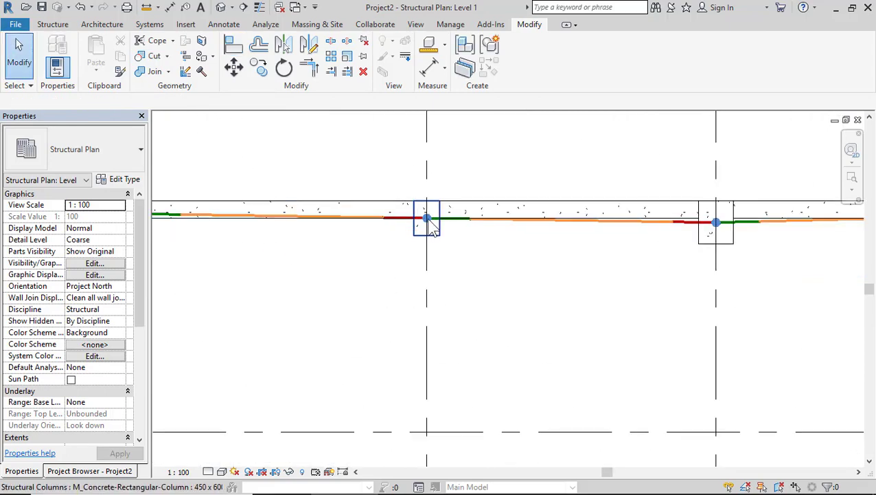
scroll(369, 292, "down", 1)
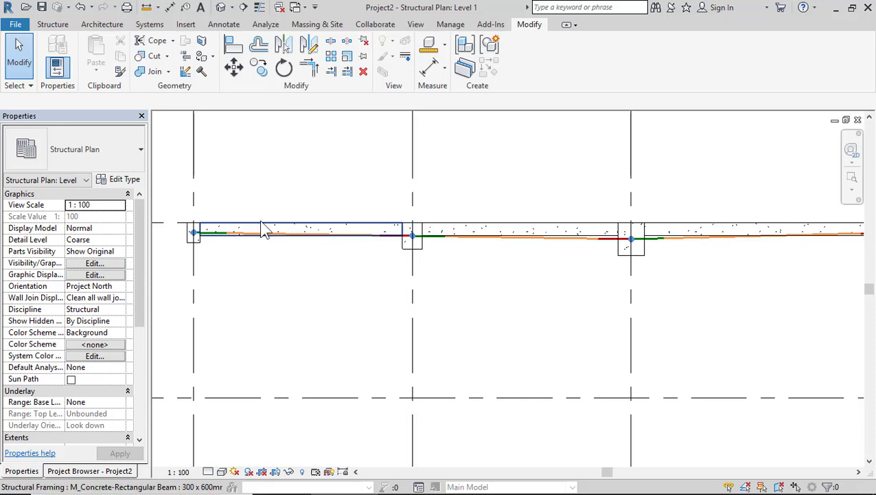
Filter the grid 10 selection to Analytical Beams and set their Analytical Links to Yes
left_click_drag(174, 182, 834, 327)
scroll(604, 343, "down", 1)
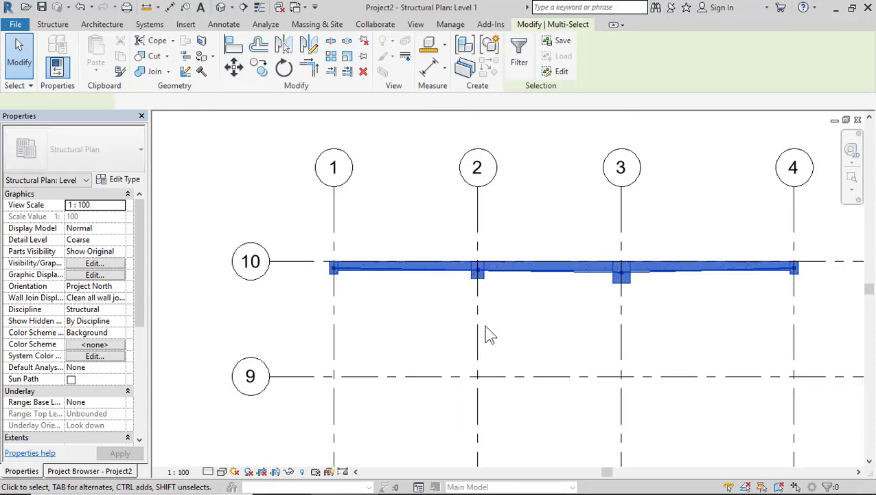
left_click(31, 183)
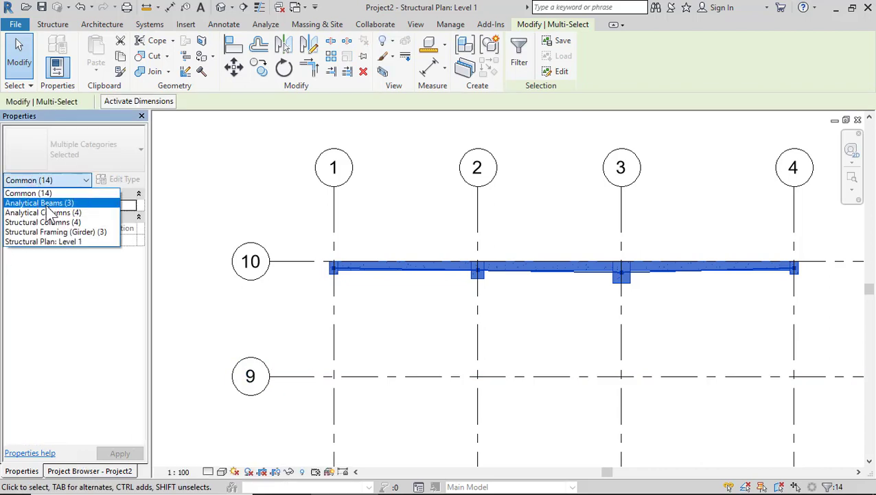
left_click(41, 203)
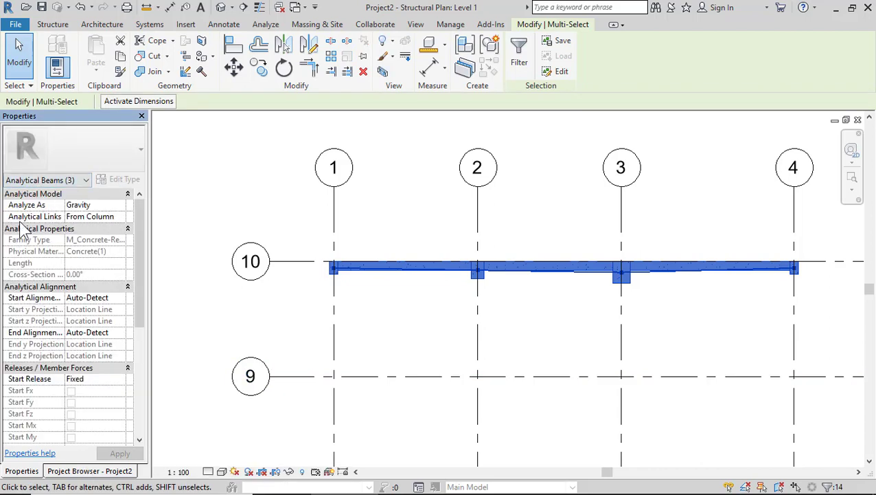
left_click(121, 217)
left_click(79, 238)
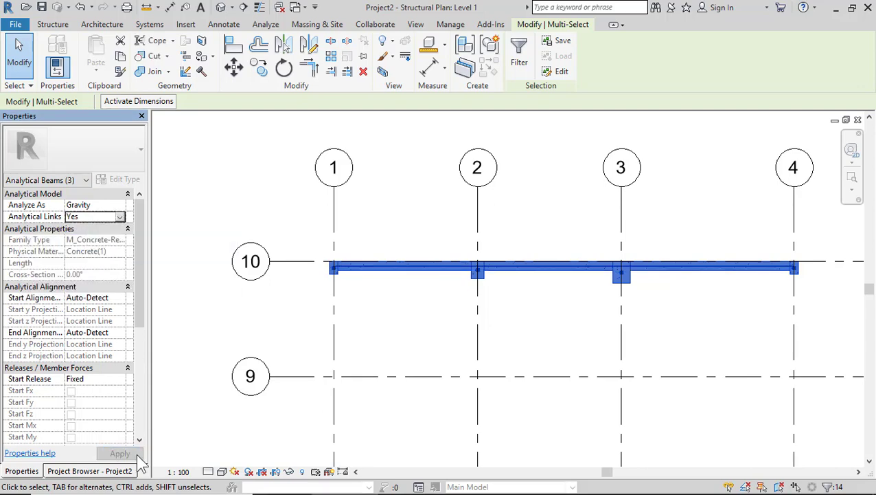
left_click(397, 323)
scroll(357, 281, "up", 5)
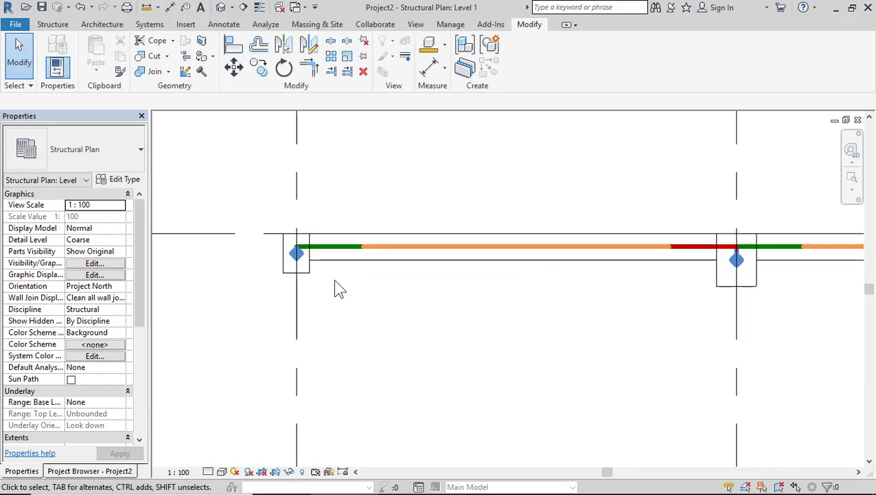
scroll(335, 280, "up", 3)
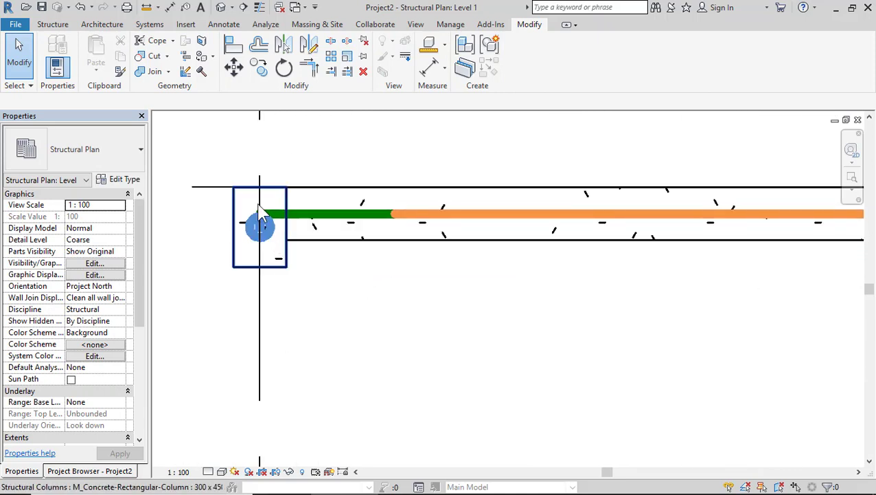
scroll(258, 225, "up", 4)
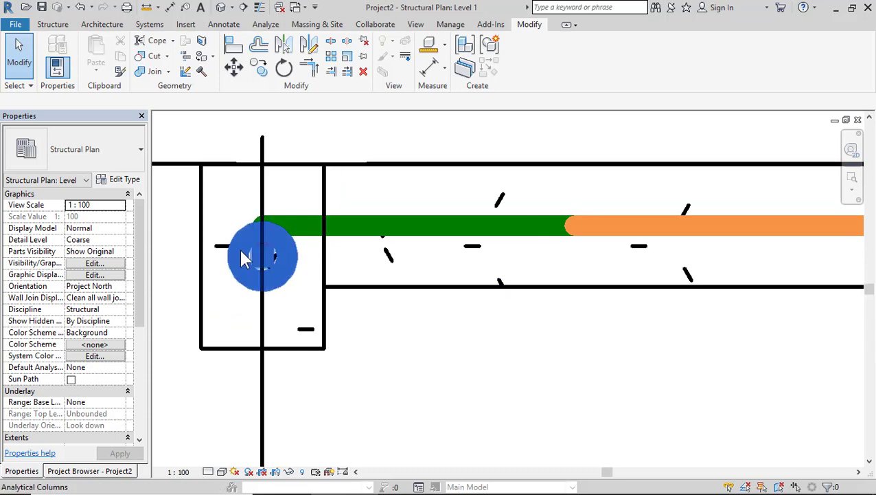
left_click(265, 254)
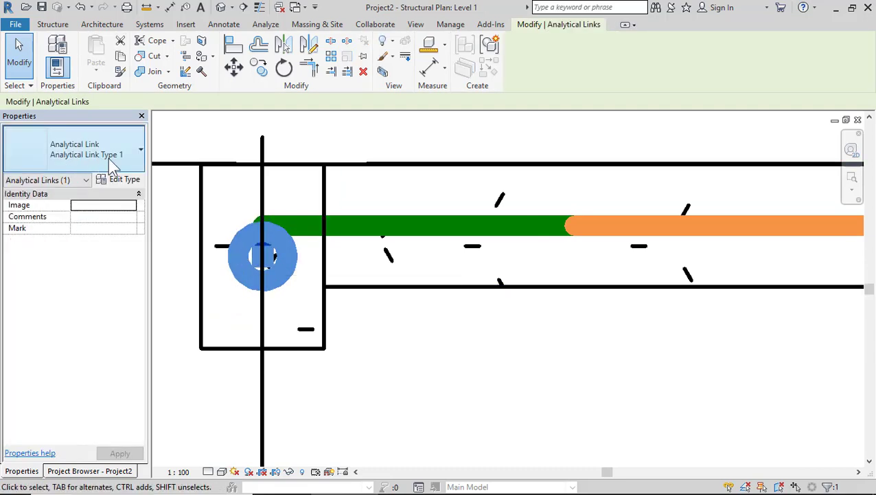
scroll(233, 278, "down", 2)
scroll(234, 273, "down", 3)
key("Escape")
scroll(732, 278, "up", 4)
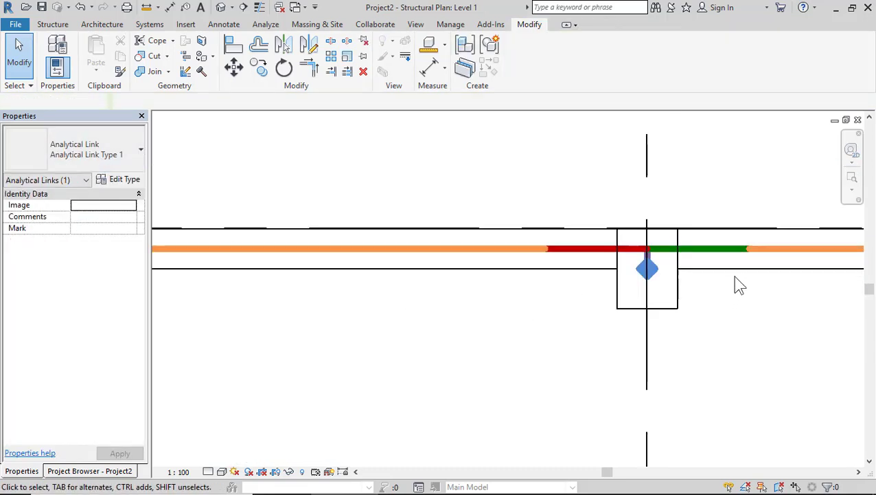
scroll(345, 296, "down", 4)
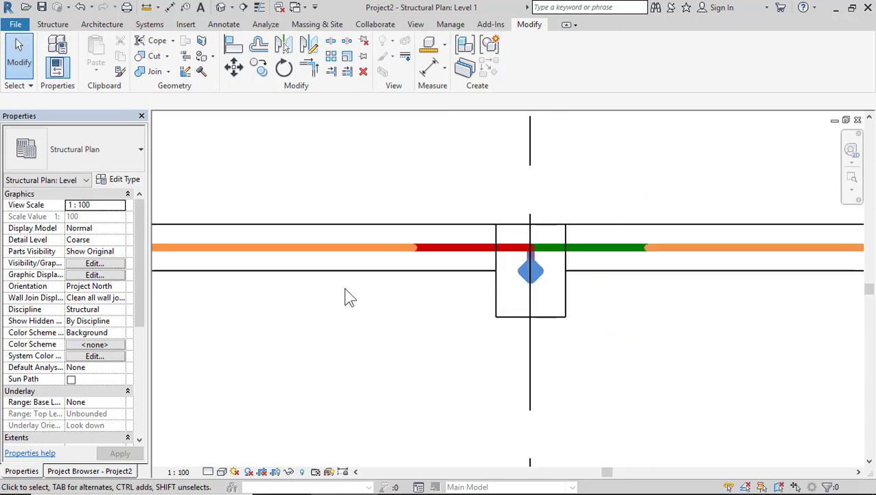
scroll(685, 291, "up", 3)
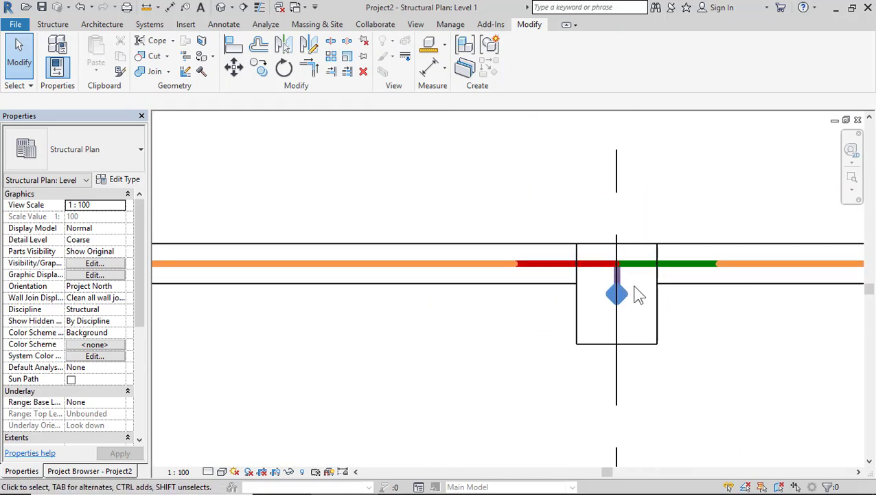
scroll(362, 356, "down", 3)
scroll(664, 335, "up", 4)
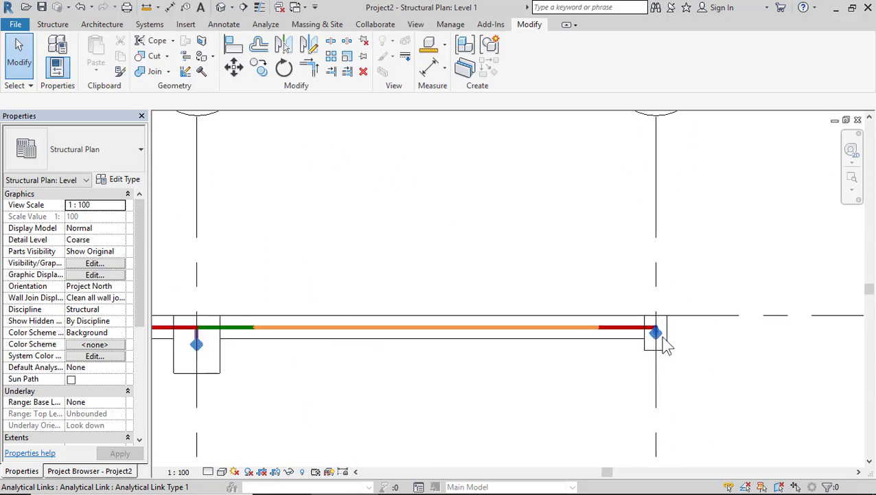
scroll(683, 336, "down", 4)
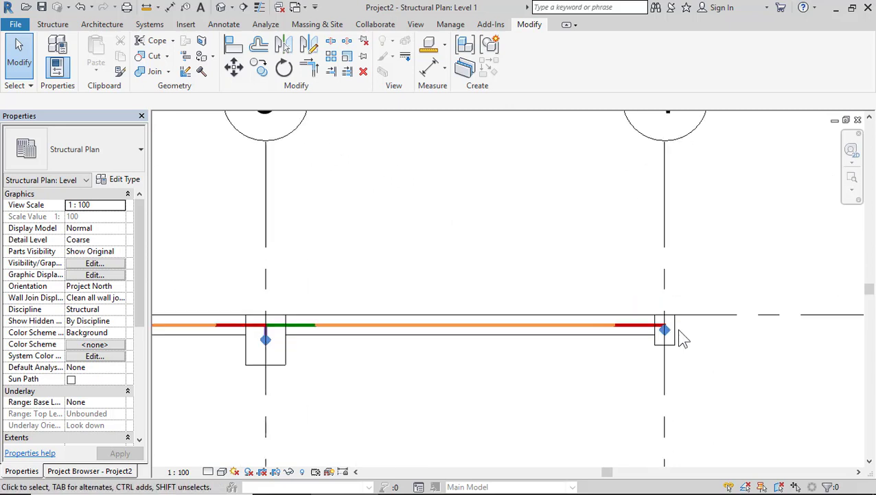
scroll(399, 354, "up", 3)
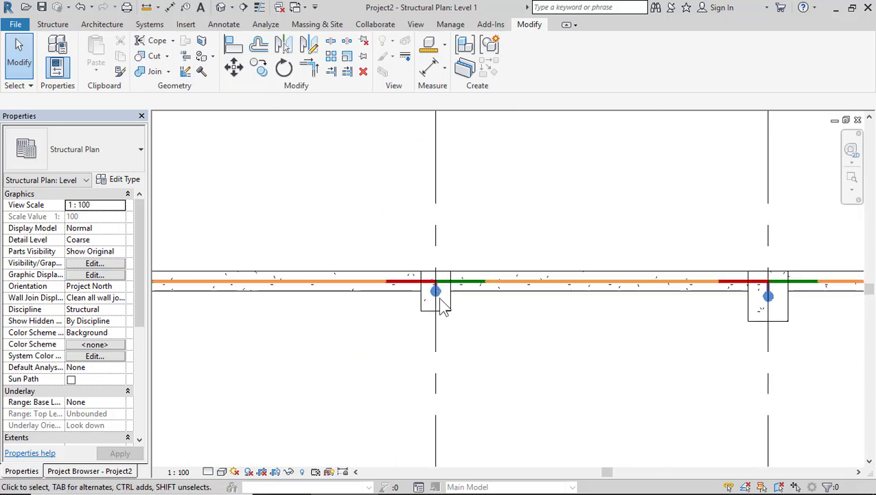
scroll(438, 305, "up", 3)
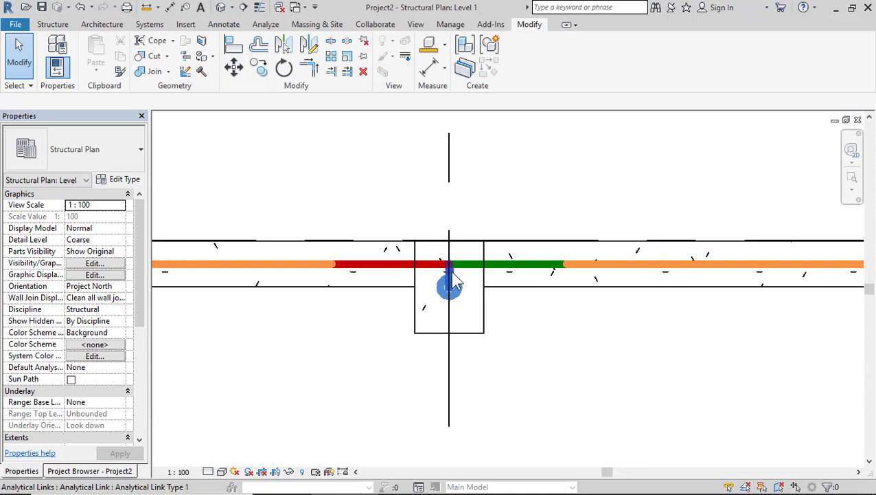
scroll(542, 323, "up", 2)
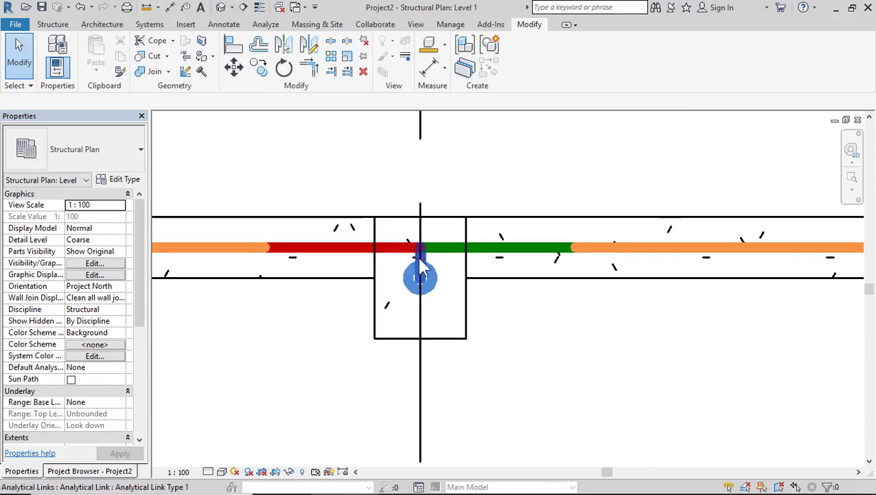
left_click(422, 270)
scroll(345, 285, "down", 5)
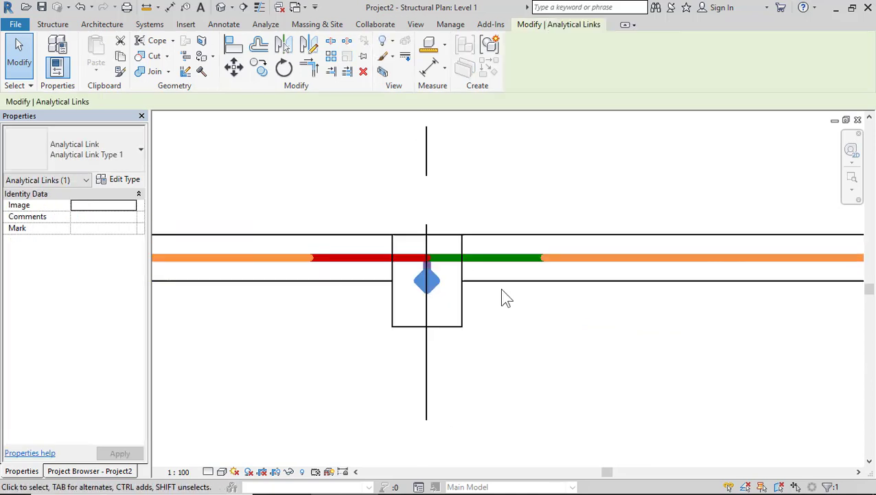
left_click(358, 234)
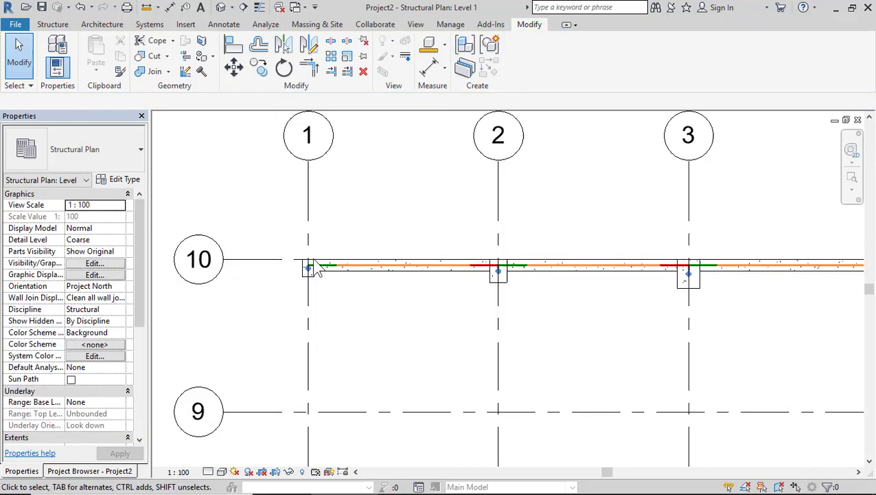
scroll(499, 279, "up", 4)
left_click(499, 278)
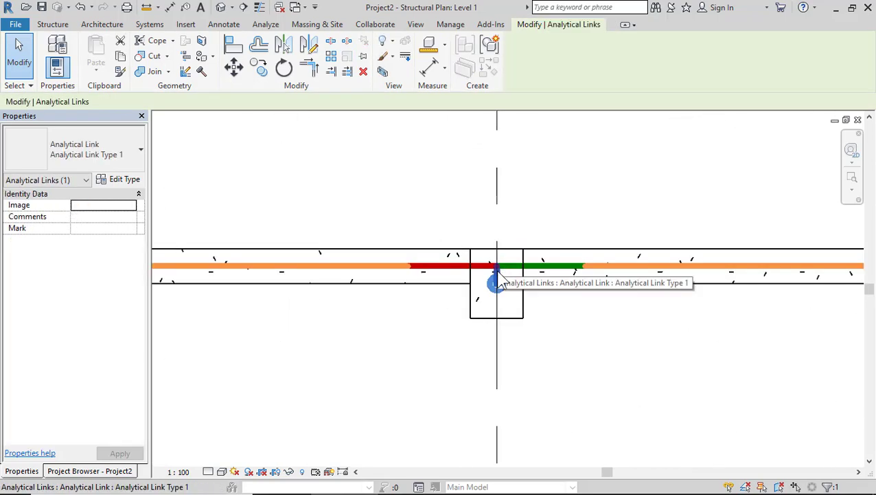
key("Escape")
scroll(499, 283, "up", 3)
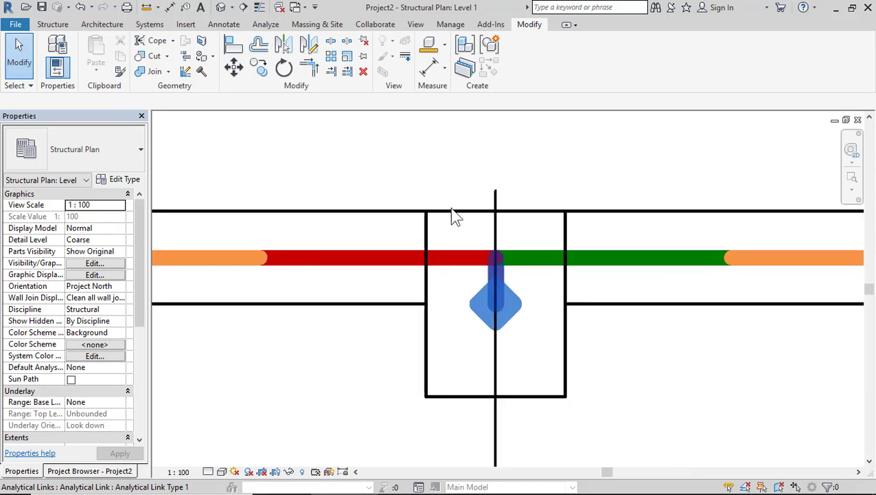
Filter a window selection around the grid 2 column to Analytical Links only and delete the link
left_click_drag(372, 149, 601, 445)
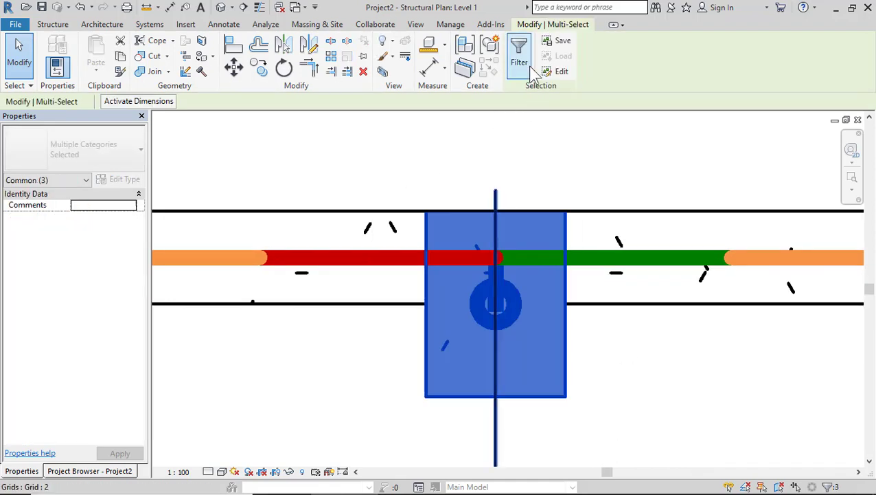
left_click(519, 49)
left_click(323, 166)
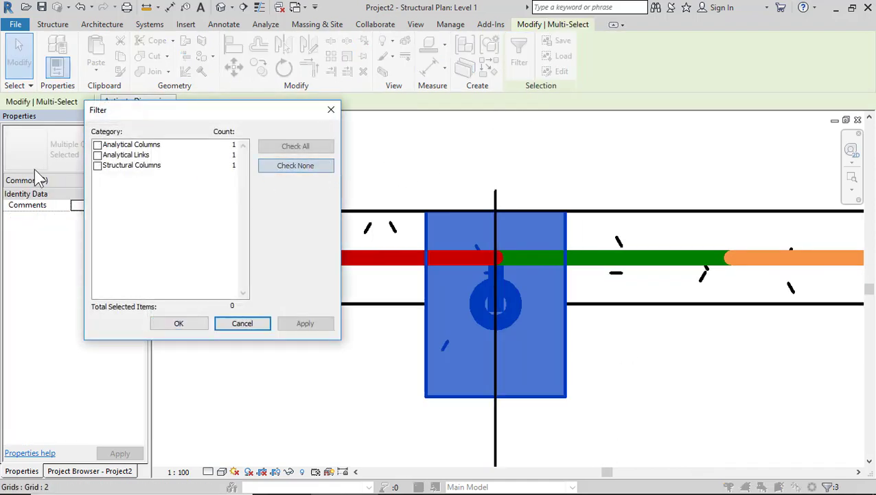
left_click(97, 156)
left_click(180, 324)
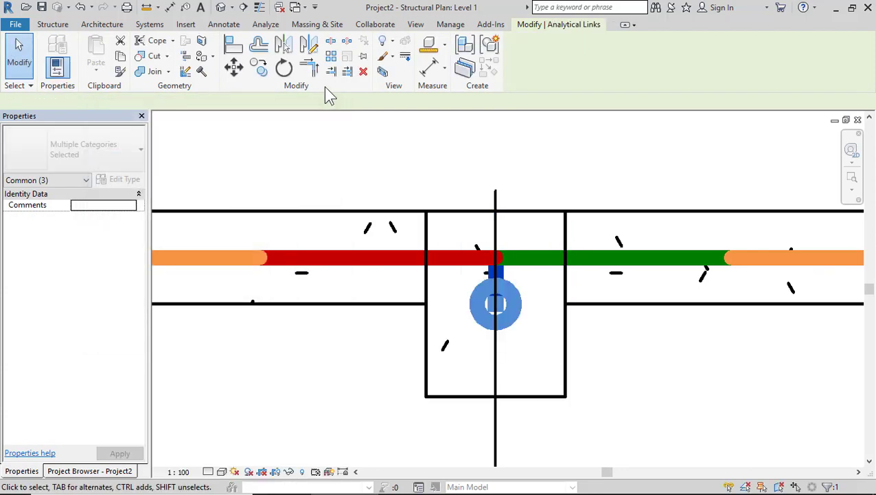
left_click(364, 72)
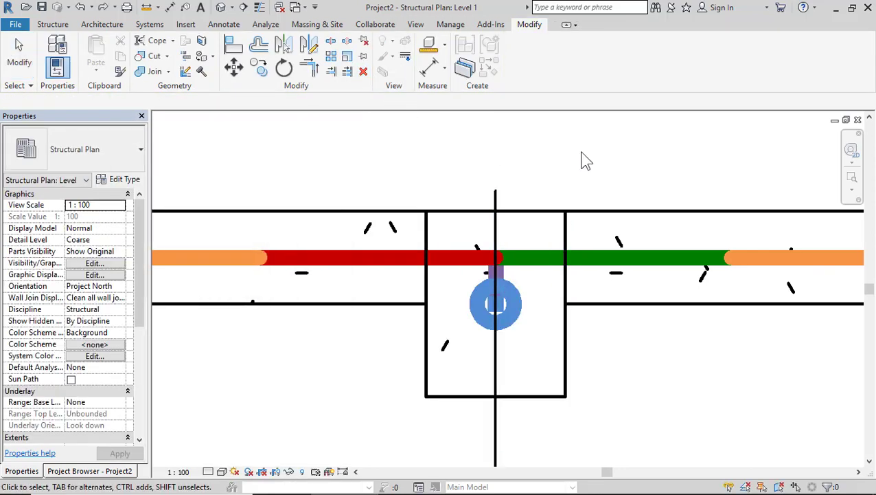
scroll(563, 201, "down", 5)
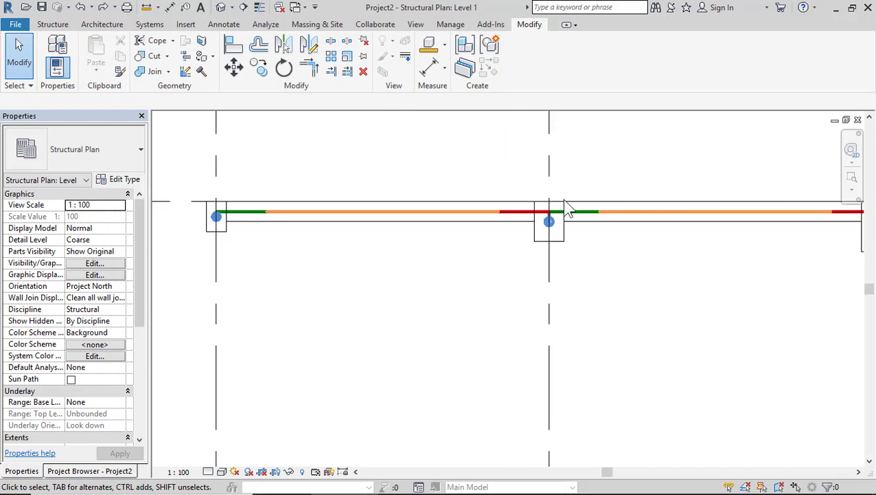
Set the grid 10 analytical beams' Analytical Links back to From Column
scroll(426, 233, "down", 1)
left_click_drag(313, 175, 851, 278)
scroll(700, 264, "down", 2)
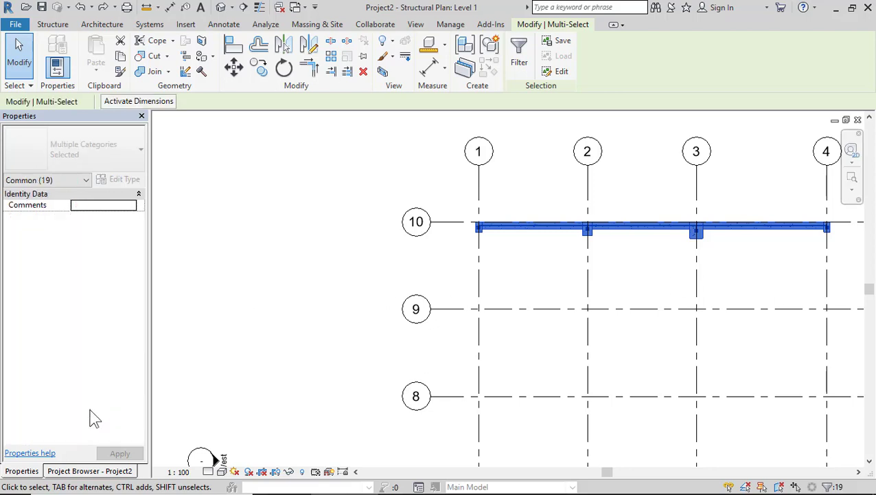
left_click(63, 182)
left_click(67, 203)
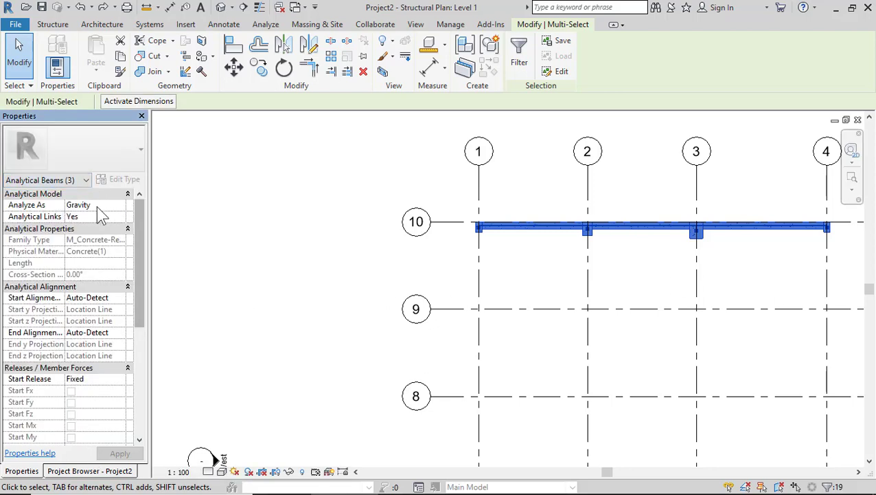
left_click(120, 217)
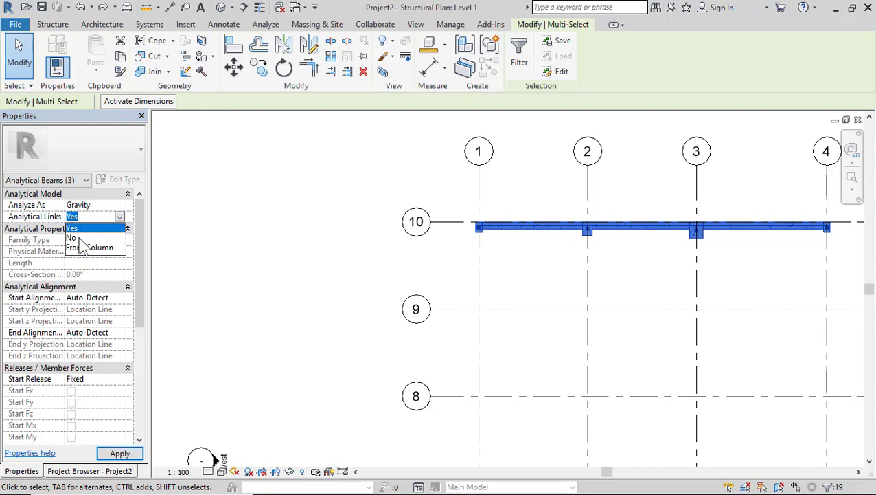
left_click(86, 247)
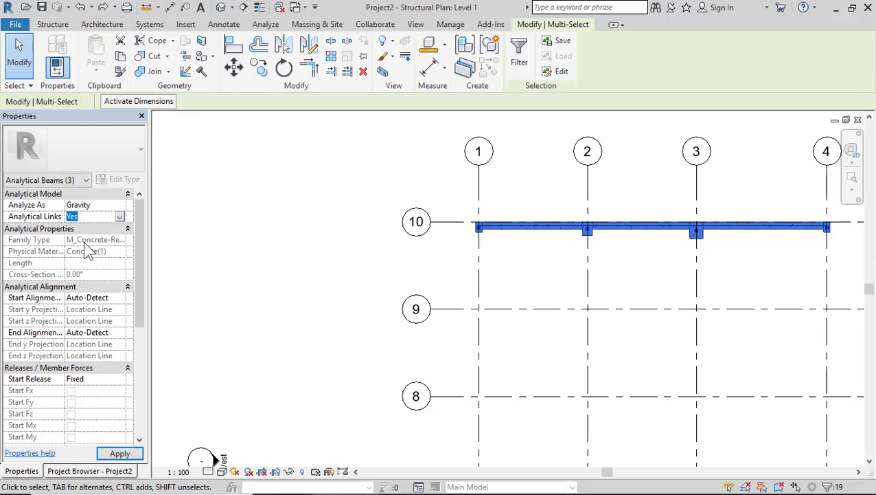
left_click(121, 453)
Deselect the beams and zoom out to show the whole grid 10 run
left_click(577, 248)
scroll(579, 254, "up", 3)
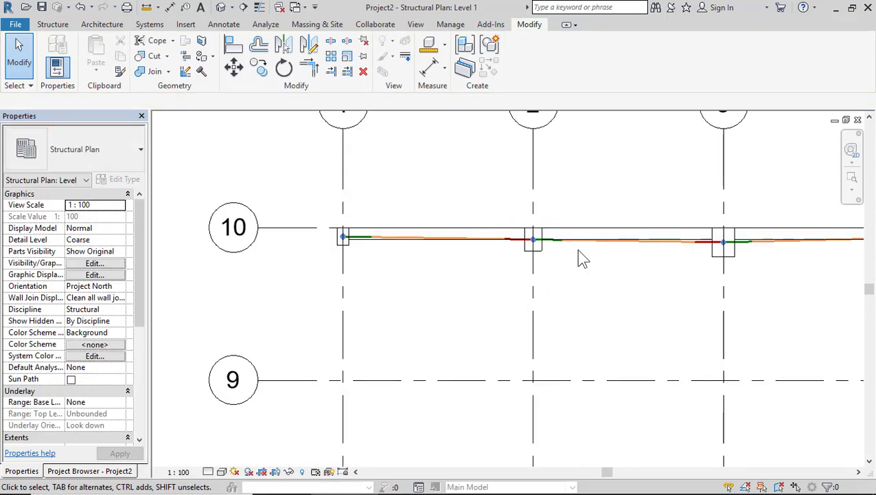
scroll(579, 254, "up", 4)
scroll(353, 257, "down", 4)
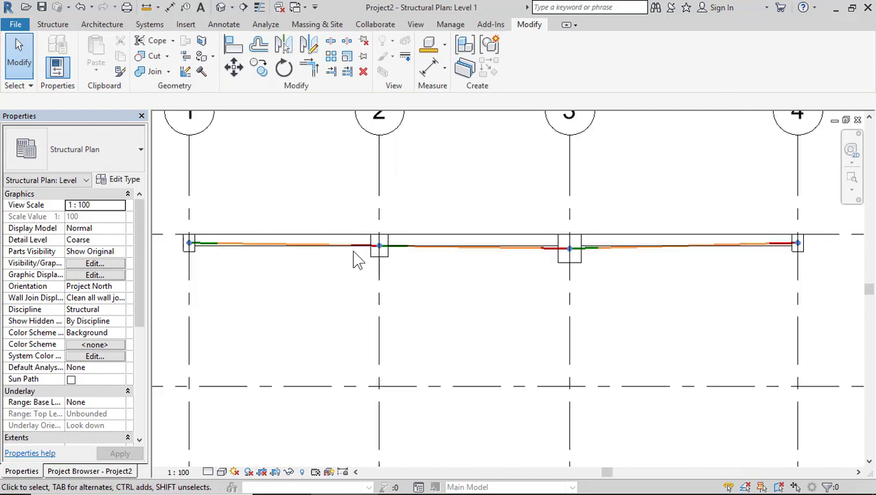
scroll(357, 260, "down", 2)
scroll(460, 260, "down", 1)
scroll(274, 221, "up", 1)
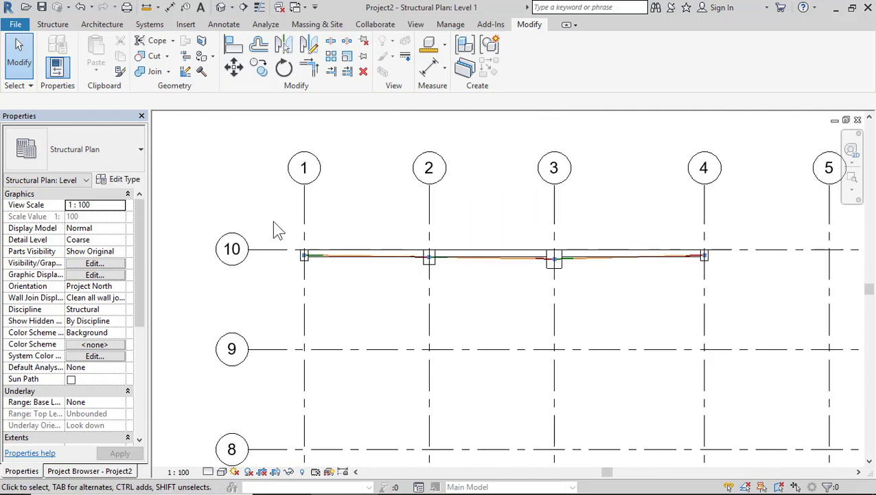
Enable Analytical Links on the four grid 10 Analytical Columns
left_click_drag(273, 218, 758, 315)
left_click(63, 179)
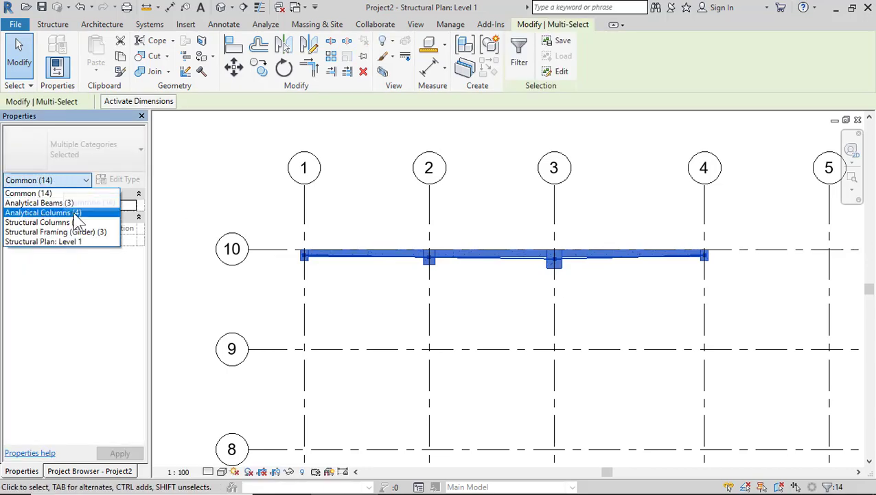
left_click(43, 213)
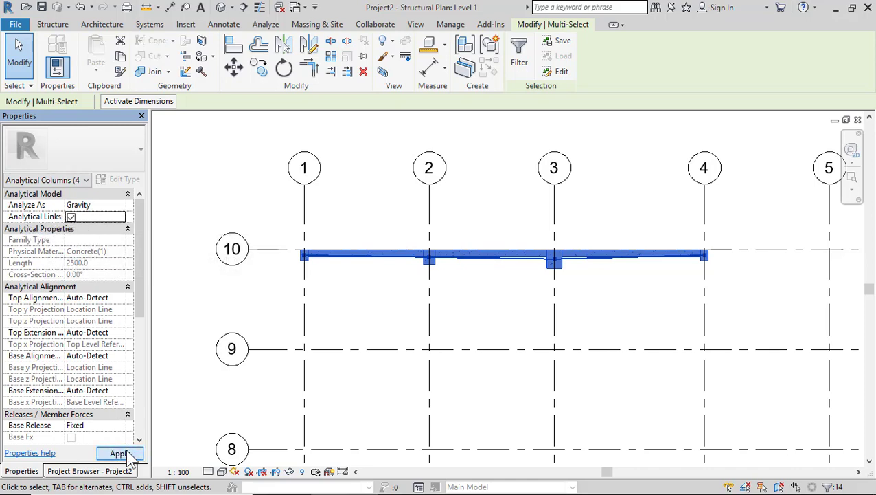
left_click(453, 279)
Zoom into the column and select, then remove, its automatic analytical link
scroll(440, 266, "up", 5)
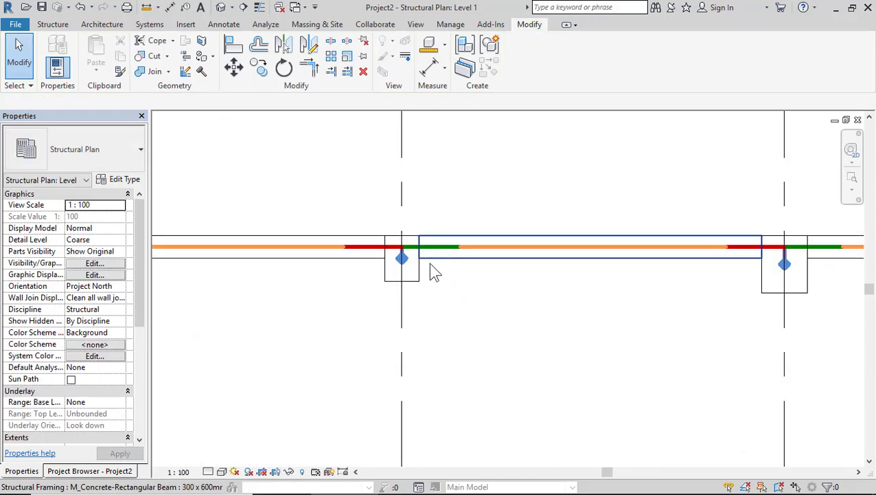
scroll(431, 265, "up", 3)
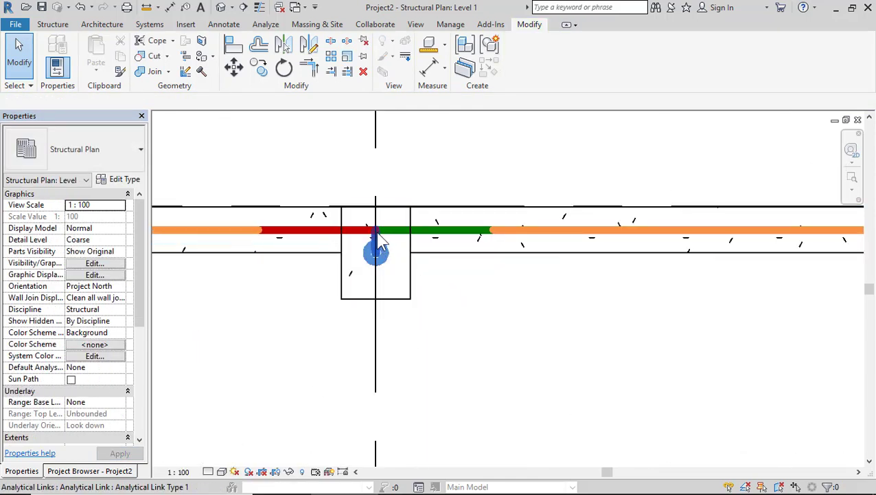
scroll(606, 278, "down", 5)
scroll(659, 268, "up", 6)
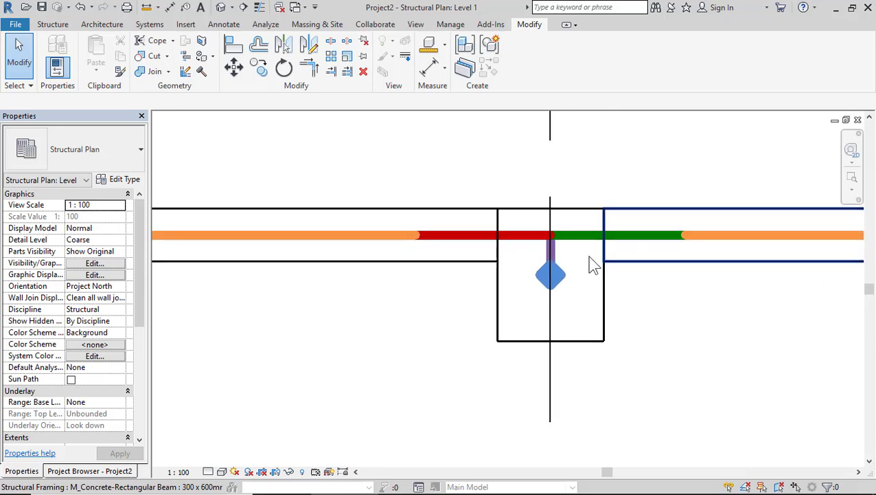
scroll(358, 298, "down", 5)
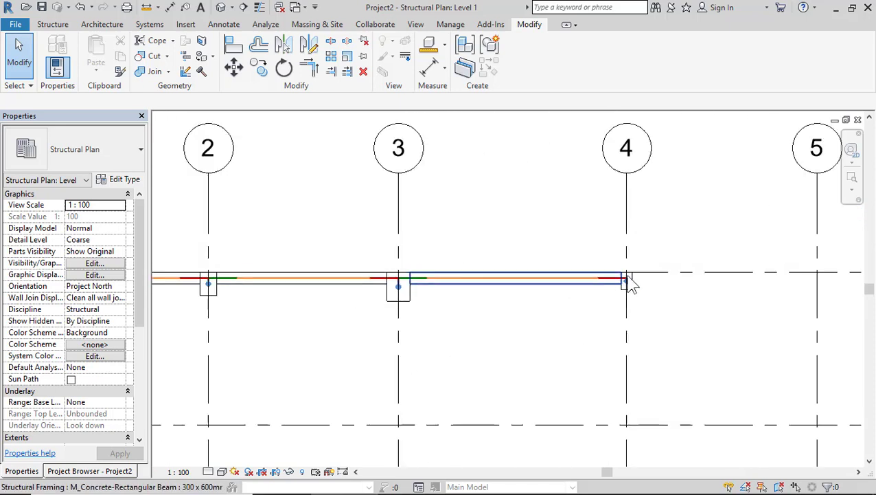
scroll(628, 282, "up", 6)
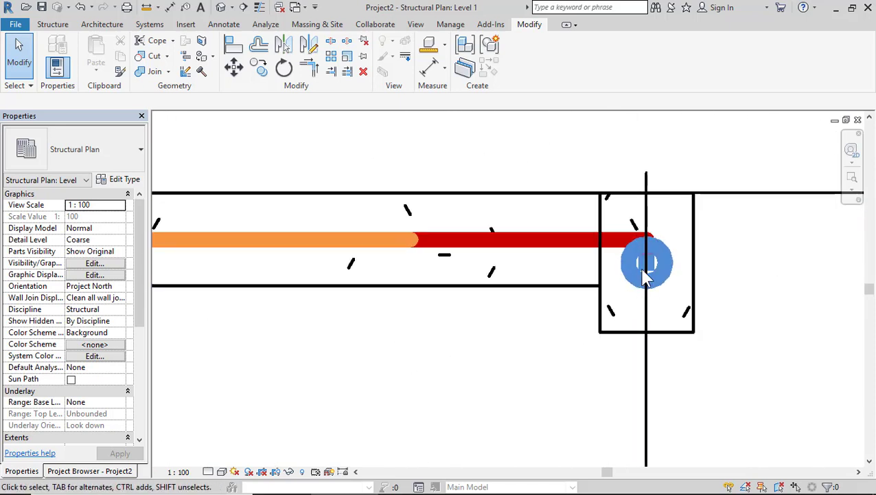
scroll(710, 312, "down", 2)
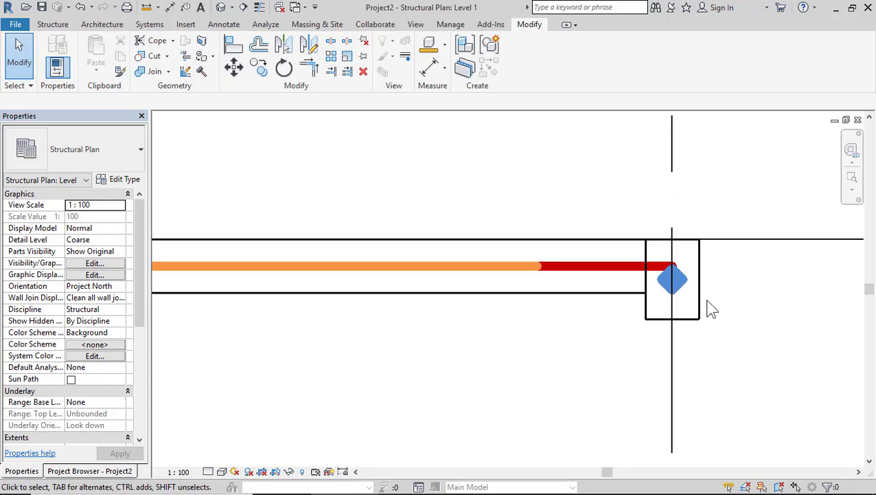
scroll(711, 309, "down", 6)
scroll(449, 294, "up", 2)
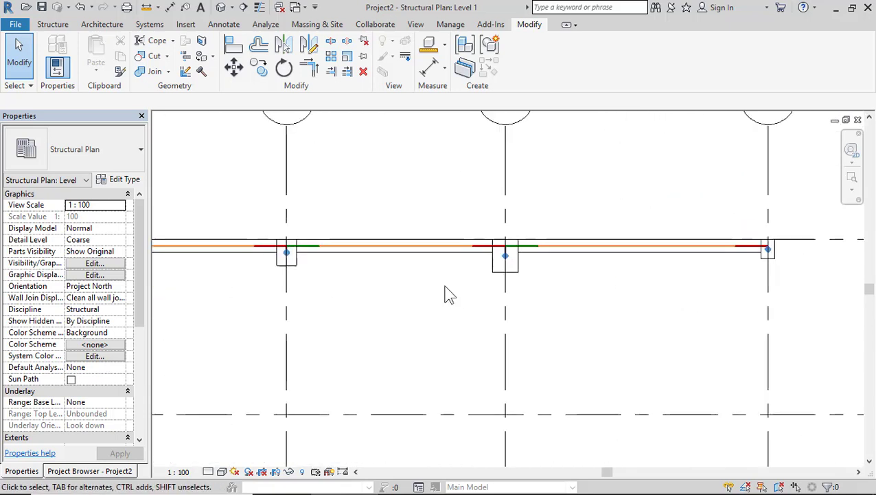
scroll(542, 248, "up", 5)
left_click(523, 230)
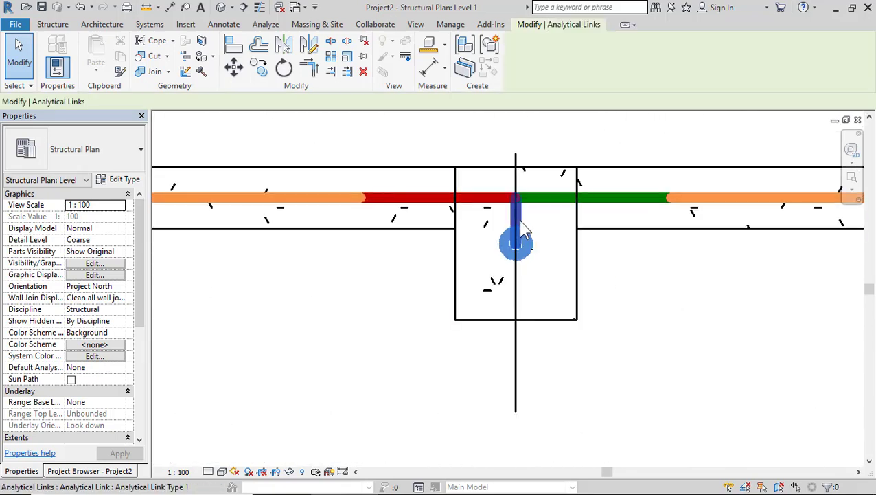
key("Escape")
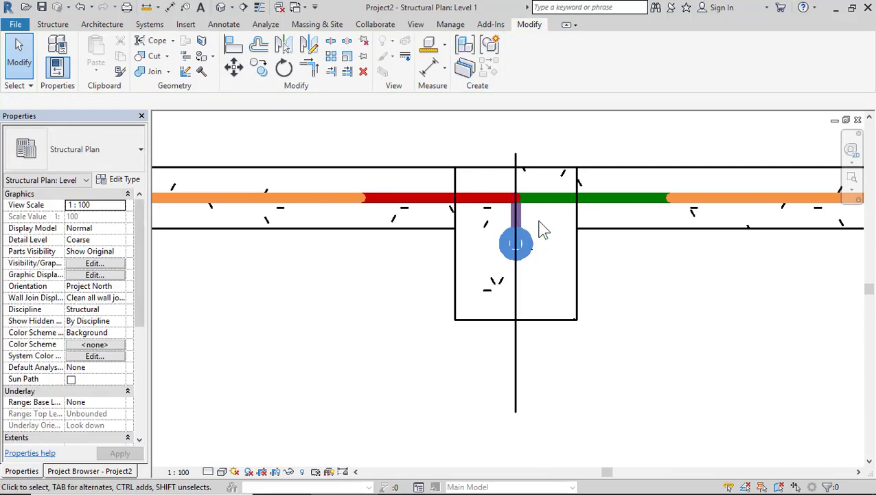
left_click(517, 218)
key("Escape")
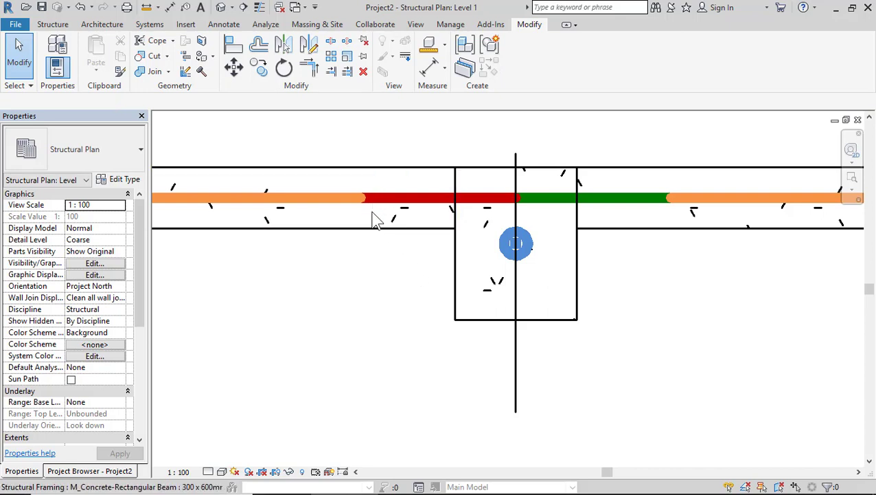
Cycle the highlight with Tab to the beam's analytical line
scroll(438, 264, "down", 2)
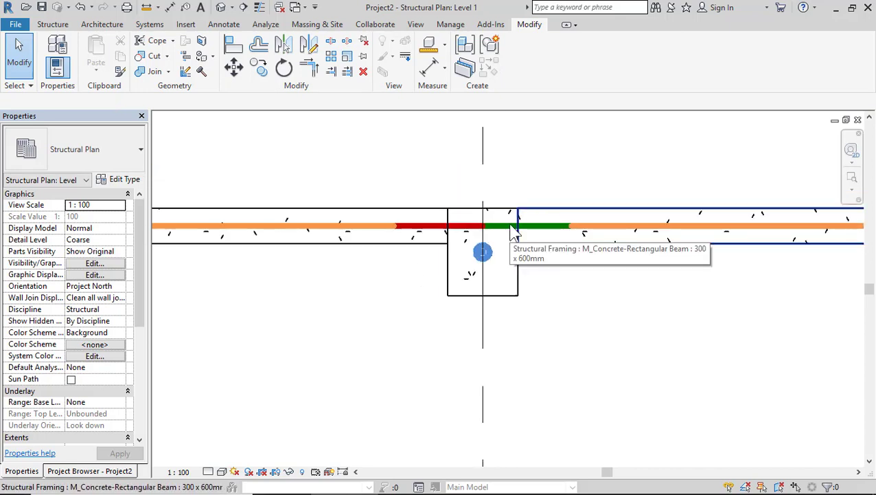
key("Tab")
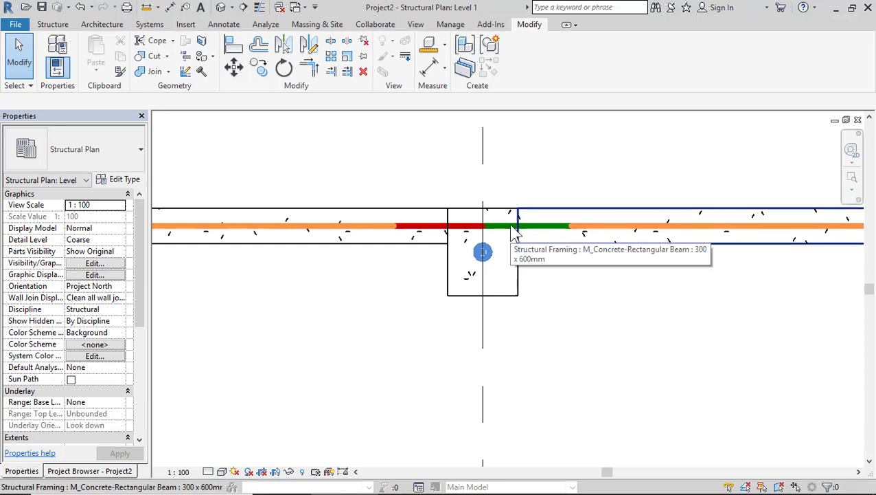
key("Tab")
Draw an analytical link from the grid 10 beam's node to the column's node with Analytical Adjust
left_click(515, 234)
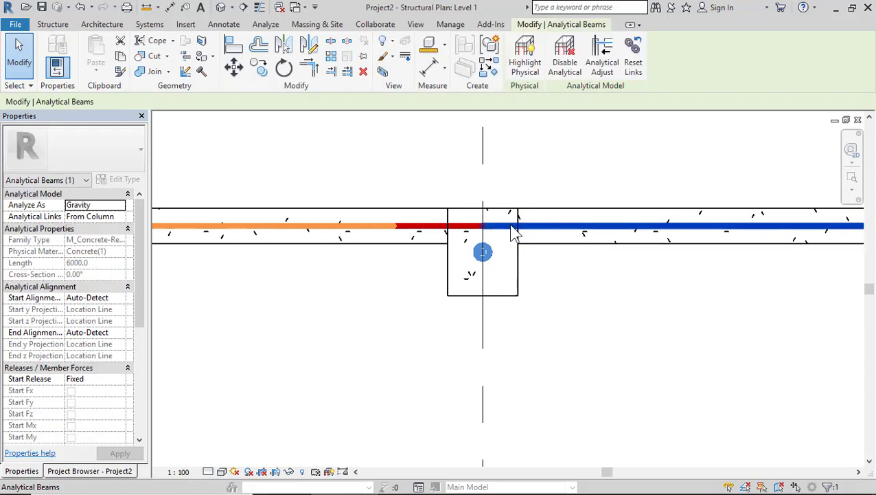
left_click(609, 68)
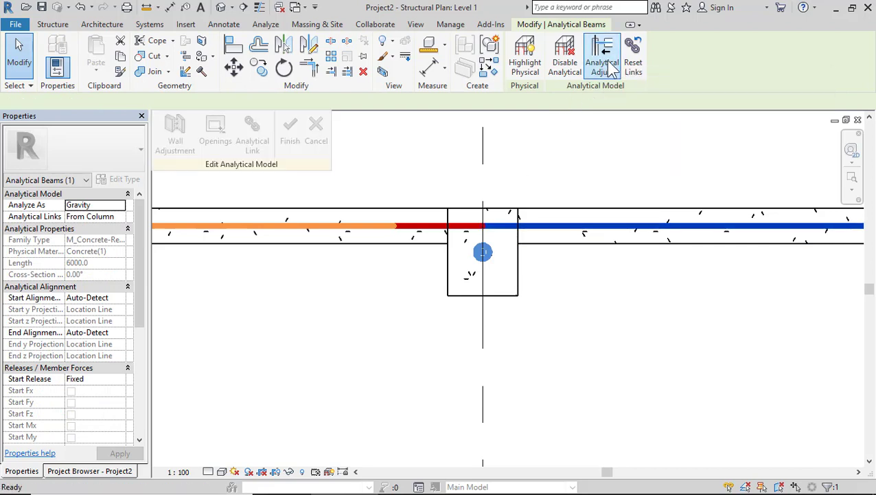
left_click(251, 134)
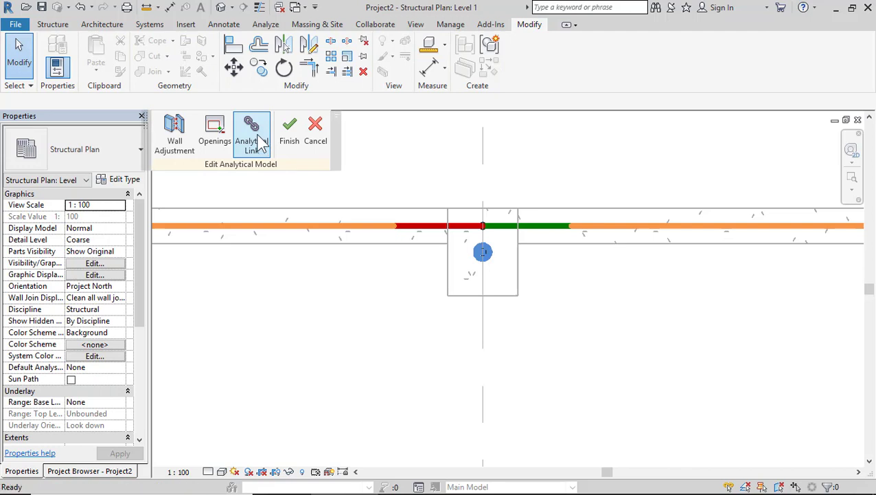
scroll(464, 226, "up", 4)
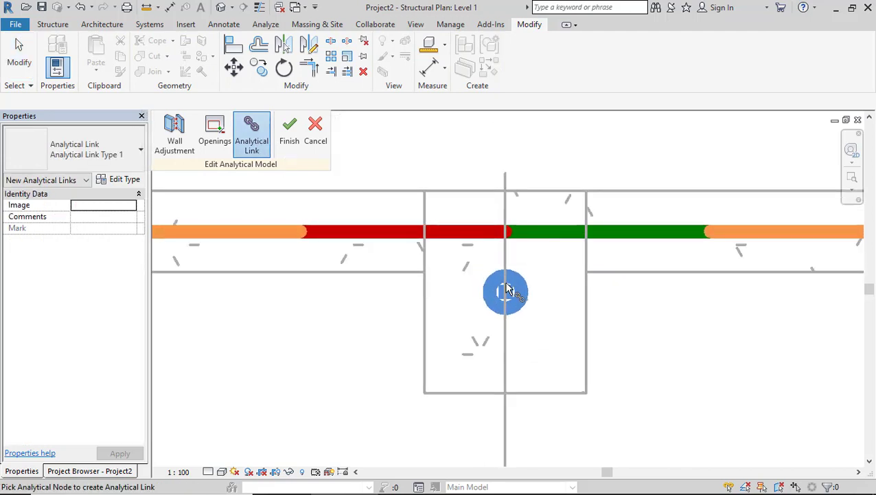
left_click(507, 233)
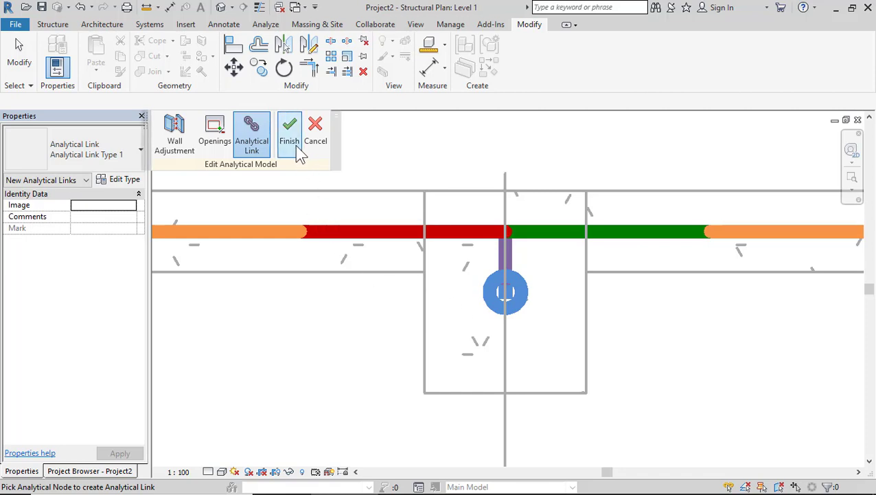
left_click(295, 152)
scroll(432, 150, "down", 1)
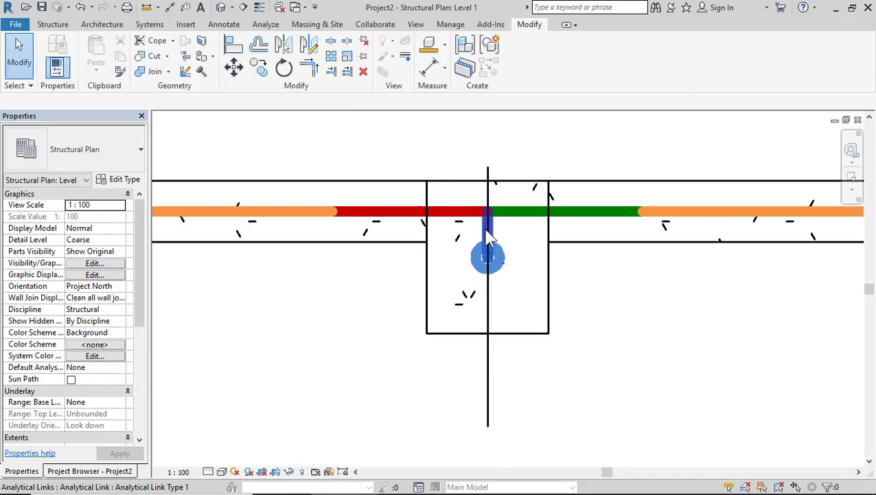
left_click(485, 232)
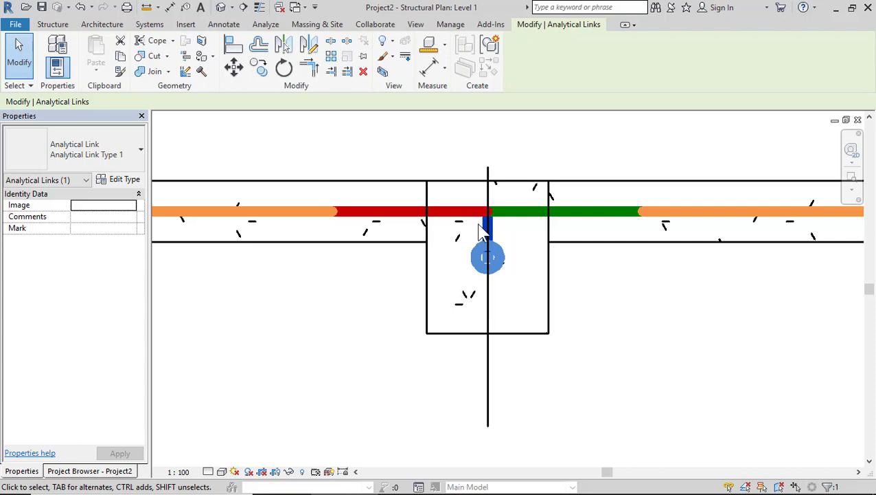
scroll(481, 233, "down", 4)
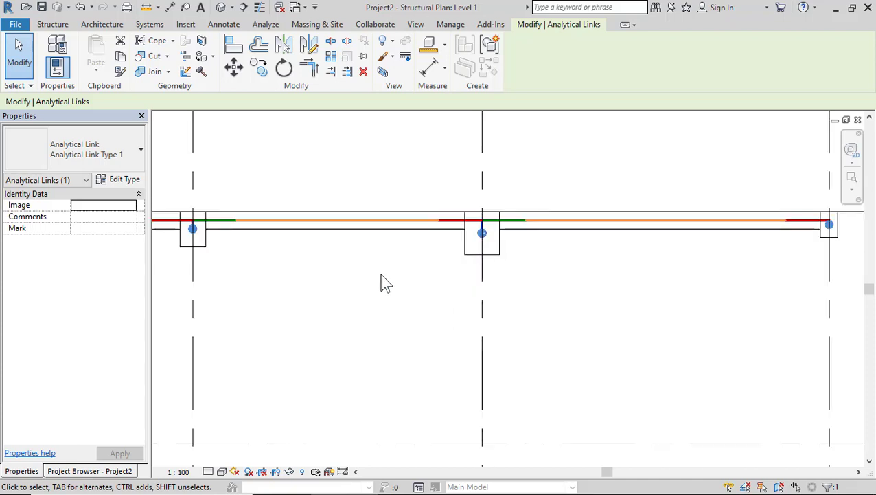
scroll(380, 274, "down", 2)
key("Escape")
scroll(343, 288, "down", 3)
scroll(480, 245, "up", 4)
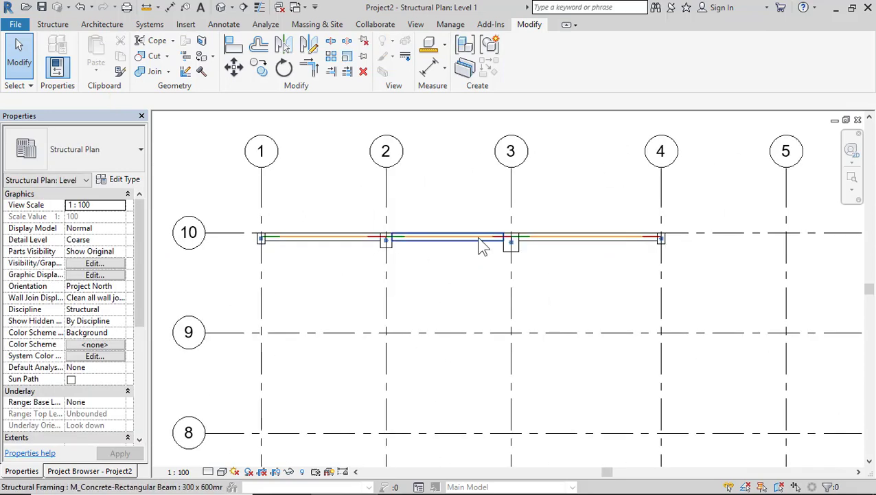
scroll(516, 242, "down", 2)
scroll(515, 242, "up", 3)
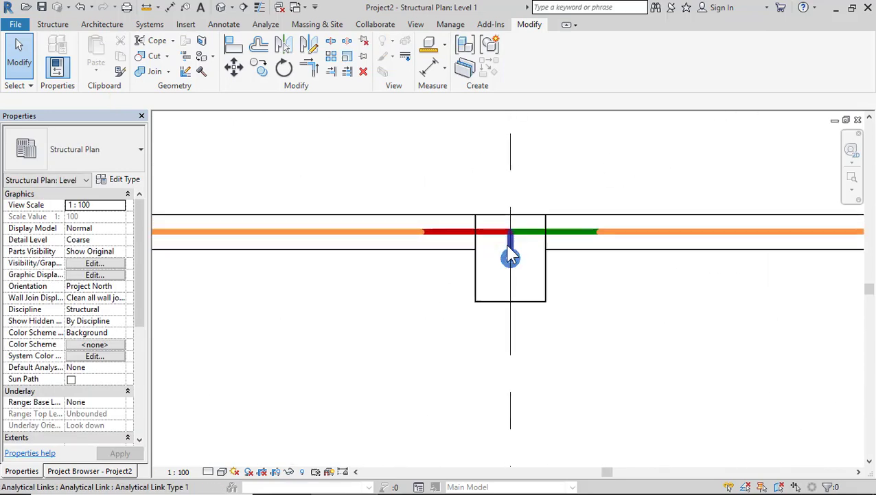
scroll(512, 247, "down", 4)
scroll(493, 248, "down", 2)
Filter the grid-10 selection to Analytical Links only and delete all five links
left_click_drag(251, 206, 645, 309)
left_click(528, 63)
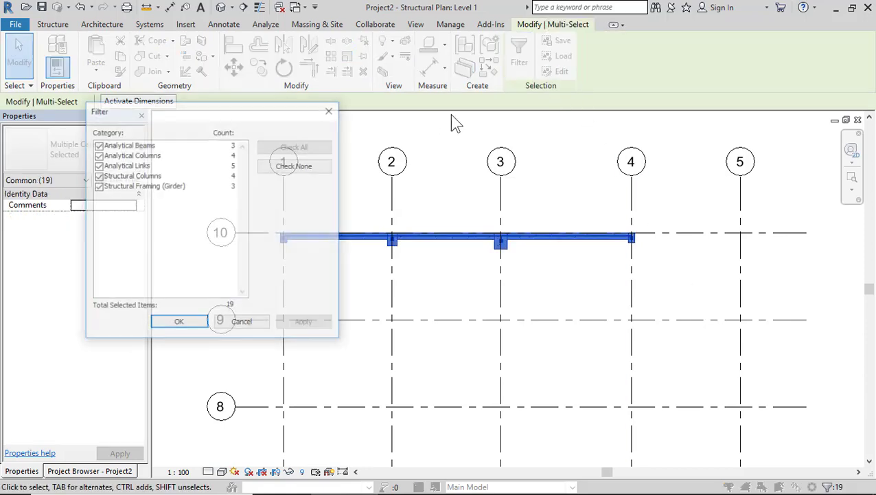
left_click(295, 165)
left_click(97, 166)
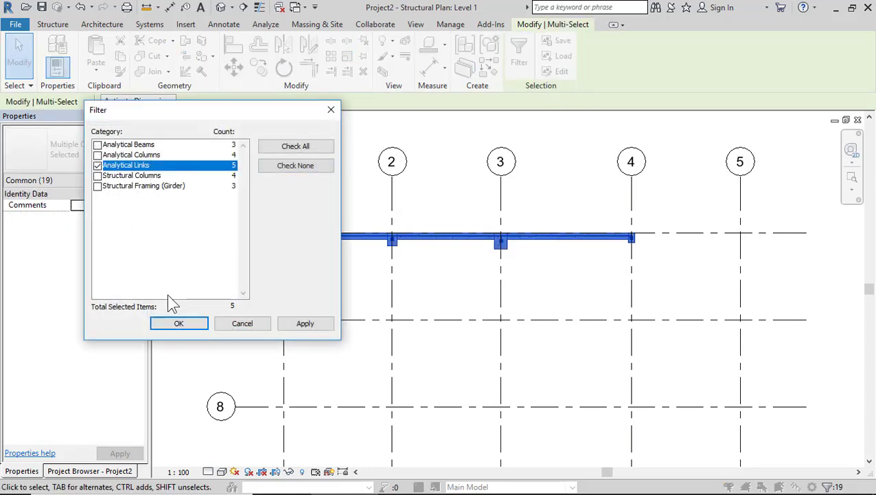
left_click(178, 324)
left_click(333, 296)
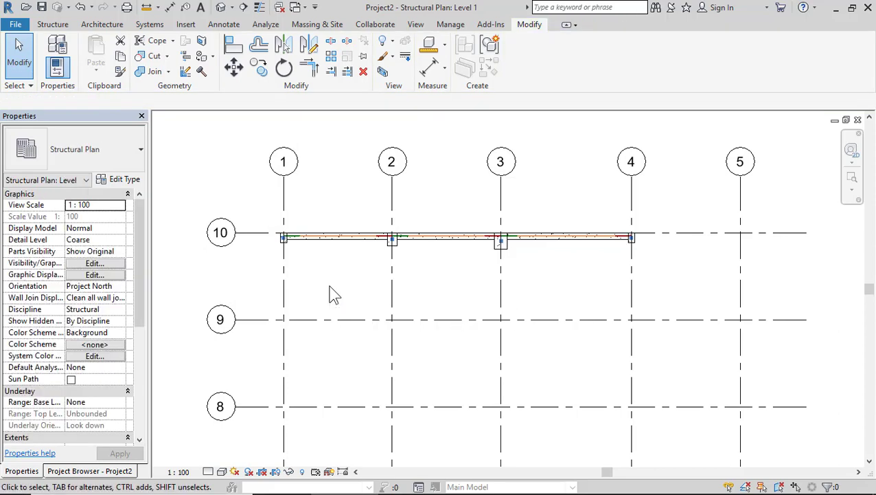
scroll(499, 239, "up", 5)
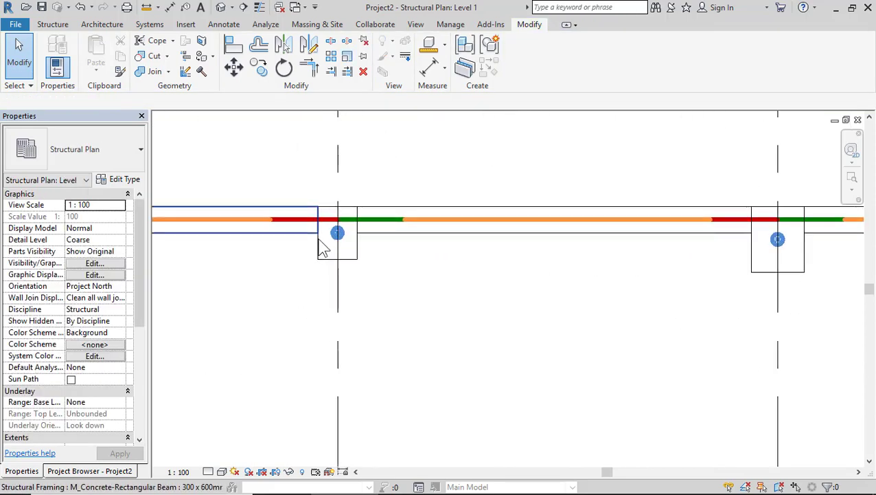
scroll(523, 265, "down", 5)
Narrow the grid-10 selection to the four Analytical Columns and apply their pending property edits
scroll(303, 222, "up", 3)
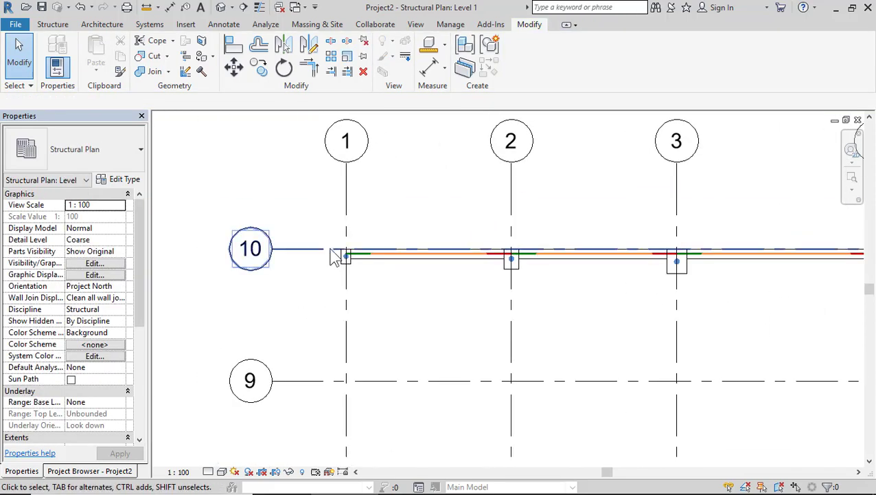
scroll(299, 215, "down", 3)
left_click_drag(289, 186, 811, 303)
left_click(69, 180)
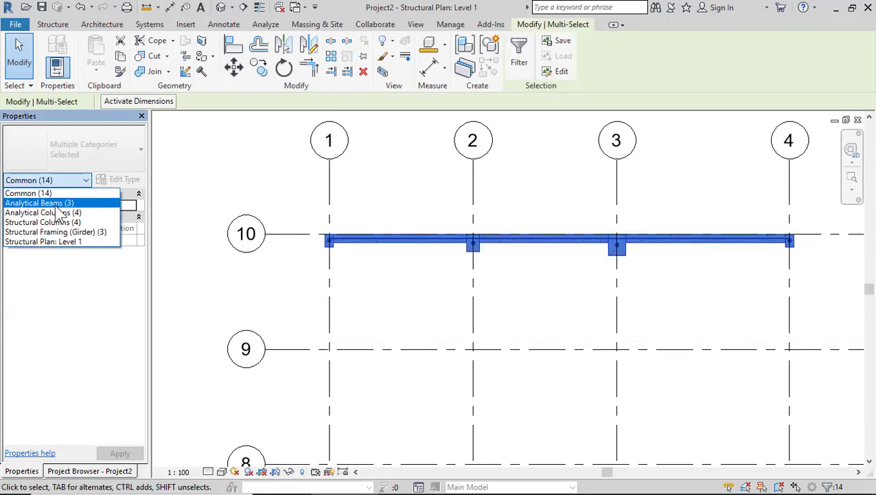
left_click(67, 213)
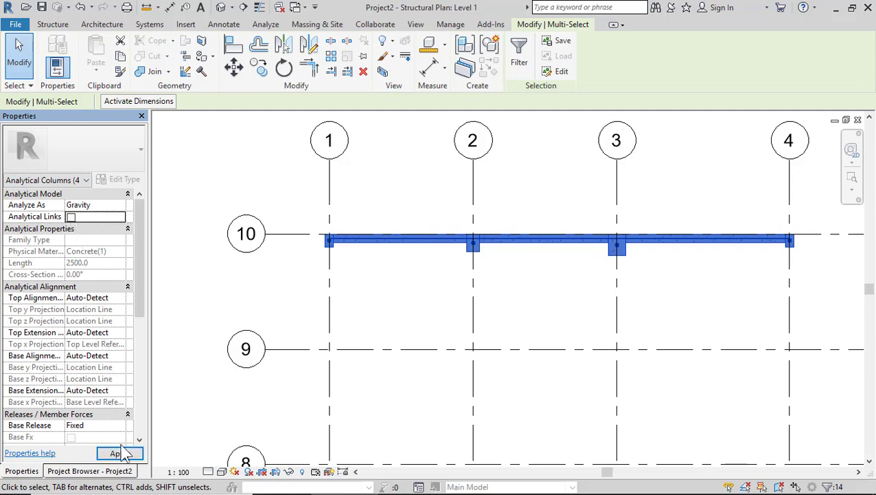
left_click(120, 454)
left_click(430, 305)
scroll(504, 264, "up", 4)
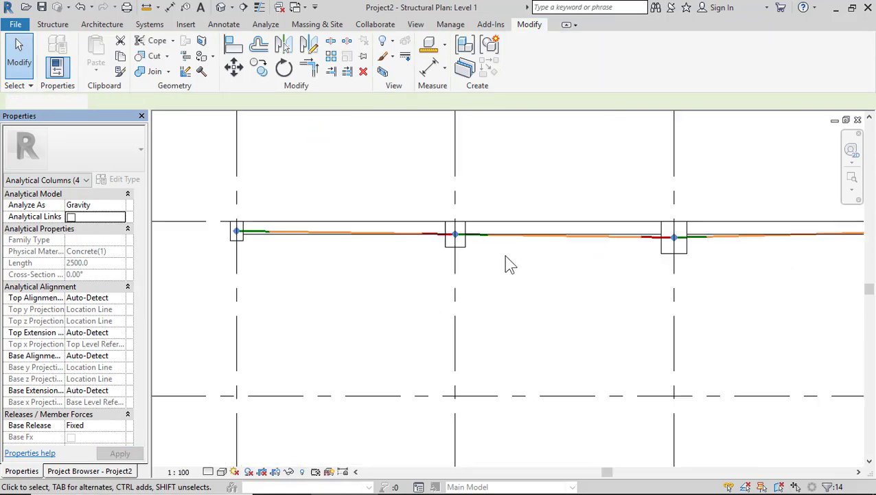
scroll(422, 275, "down", 4)
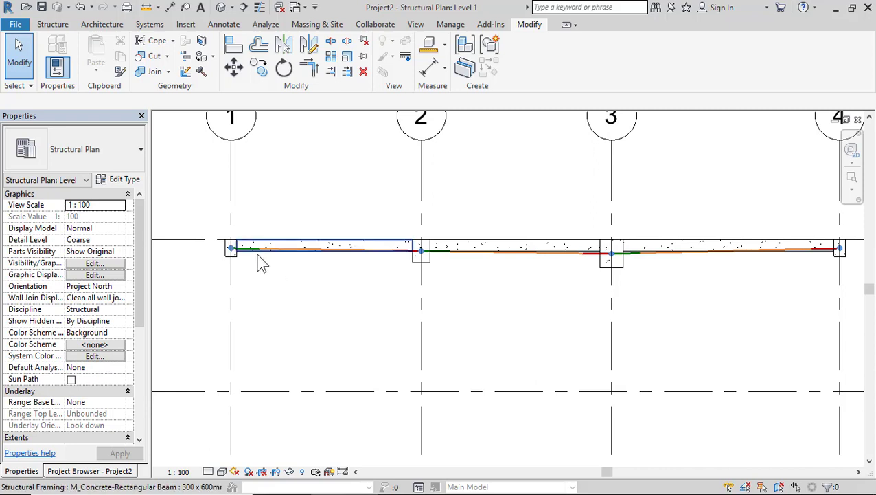
scroll(257, 261, "up", 4)
scroll(215, 274, "up", 2)
scroll(386, 309, "down", 3)
scroll(290, 282, "up", 5)
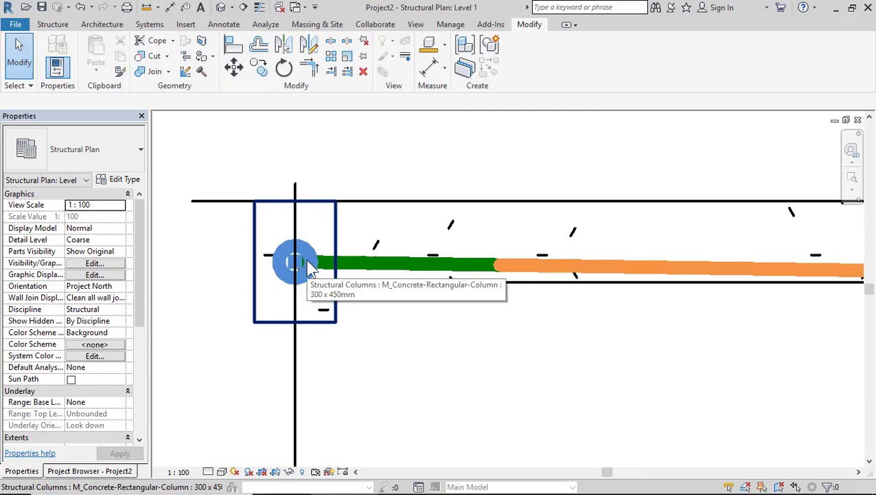
key("Tab")
key("Tab")
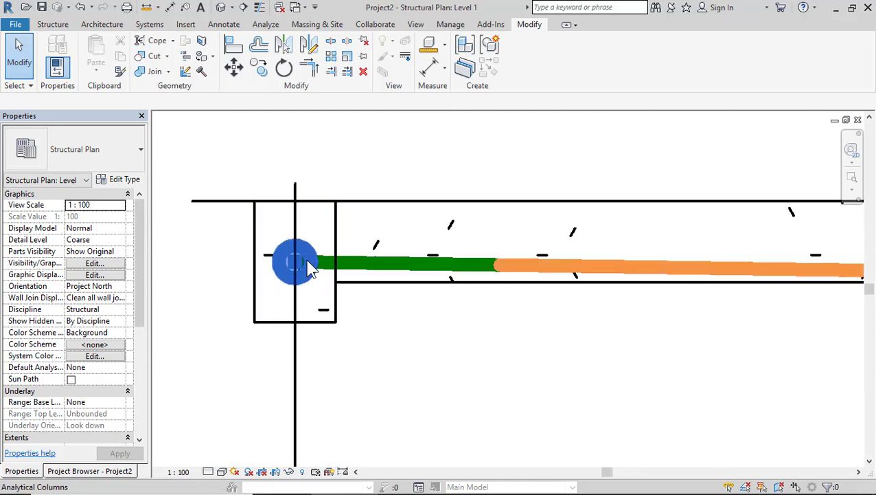
left_click(310, 266)
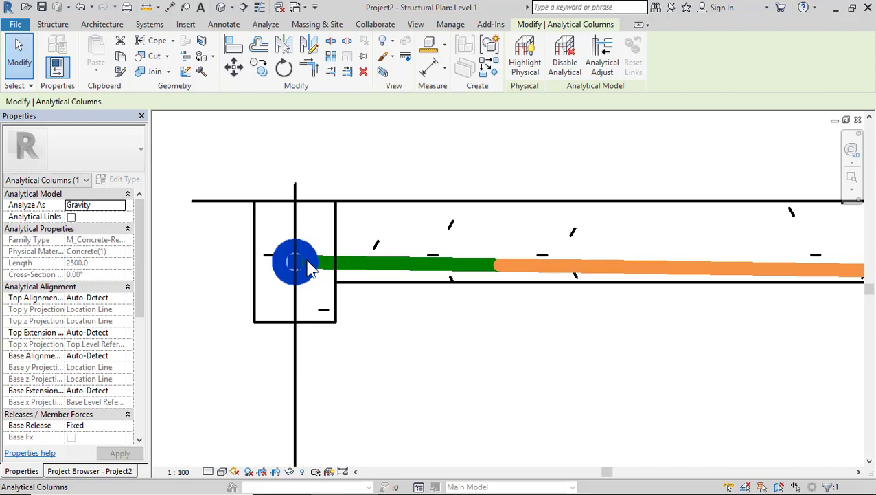
left_click(234, 69)
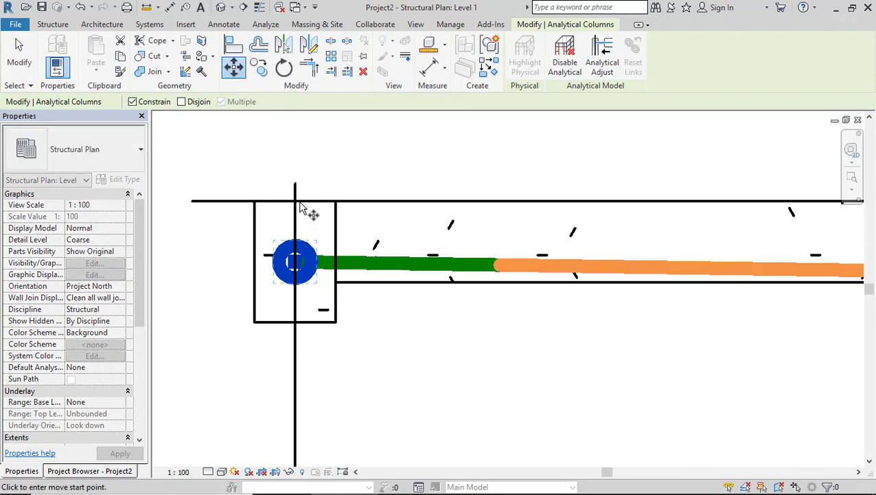
left_click(294, 263)
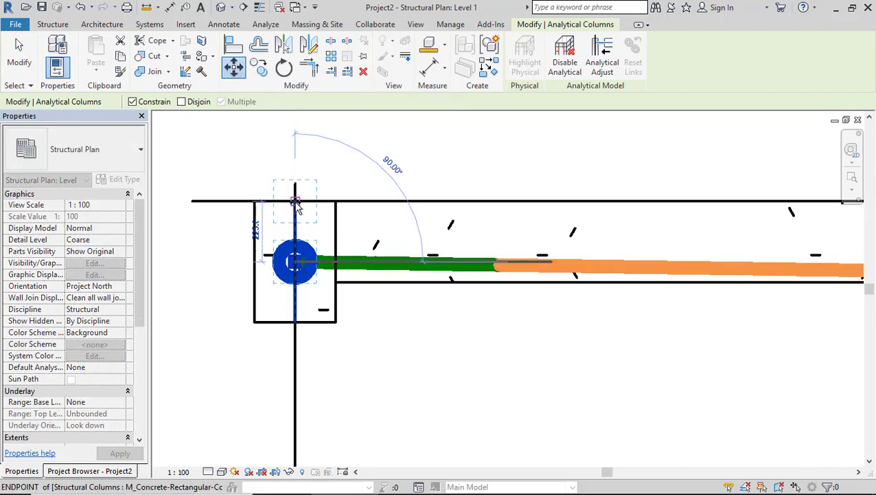
left_click(295, 201)
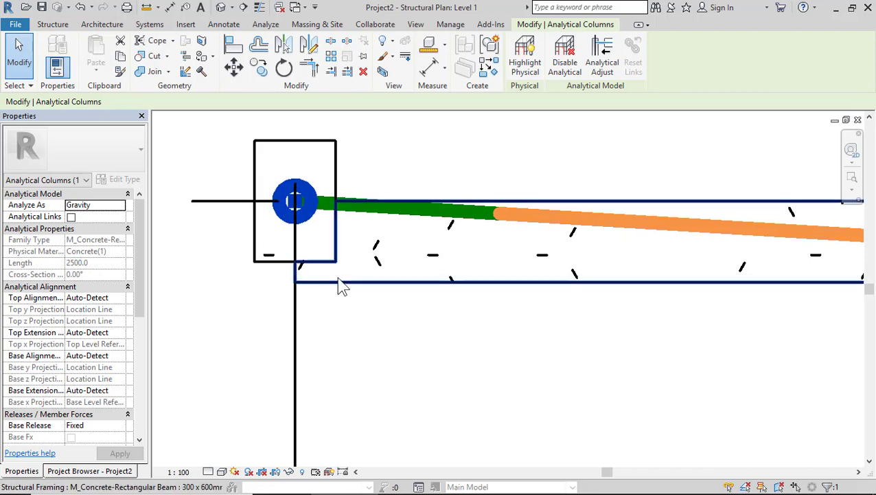
key("ctrl+z")
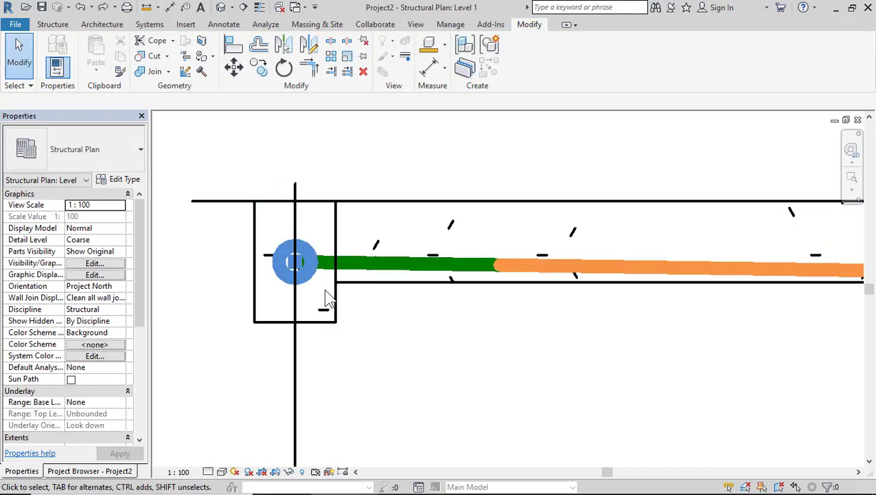
Enter Analytical Adjust mode on the grid-10 analytical beam
left_click(383, 273)
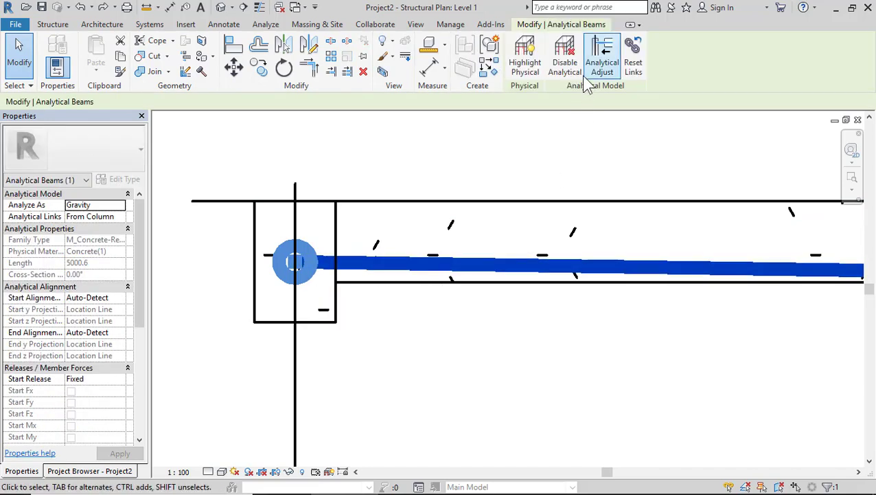
left_click(602, 68)
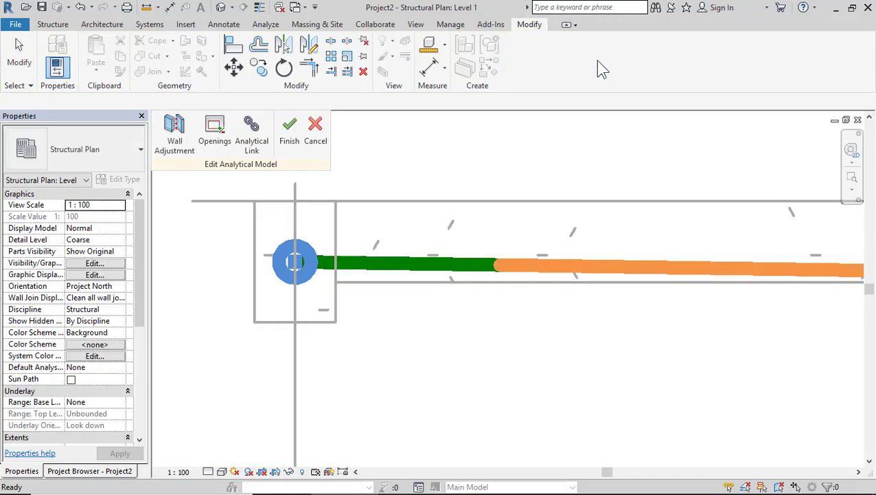
scroll(315, 323, "down", 2)
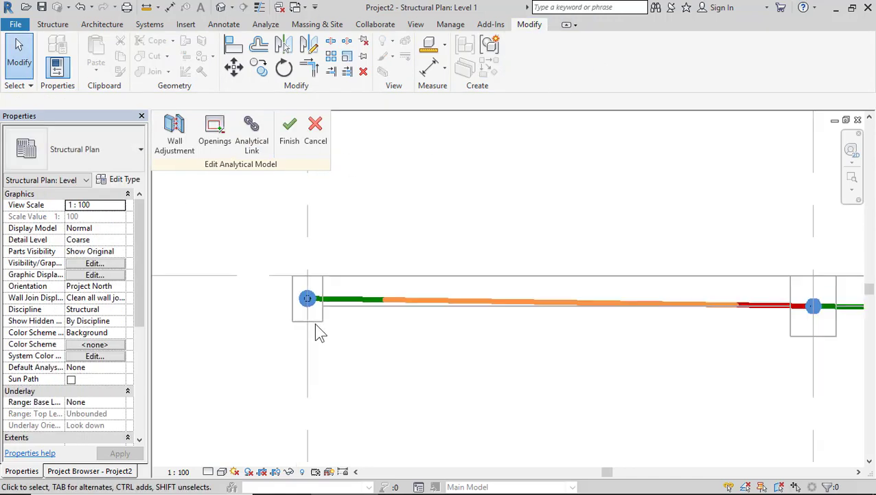
scroll(314, 323, "up", 2)
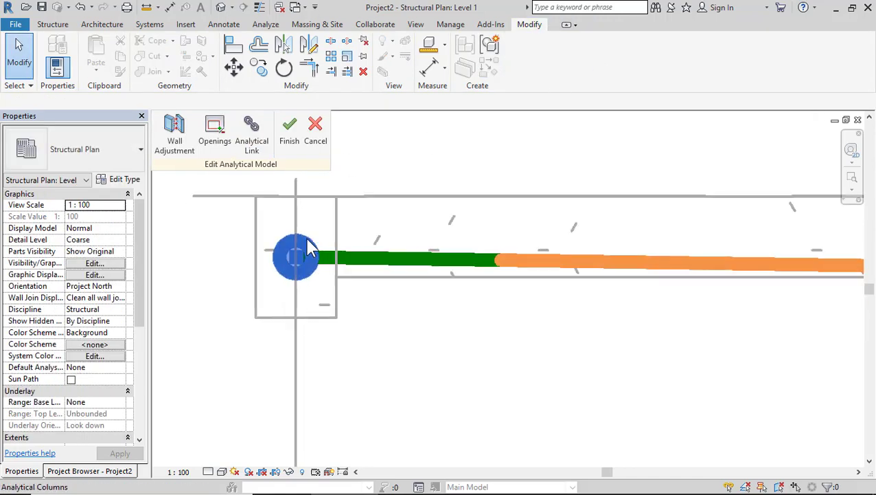
Move the grid 1 column's analytical node up onto grid line 10
left_click(307, 239)
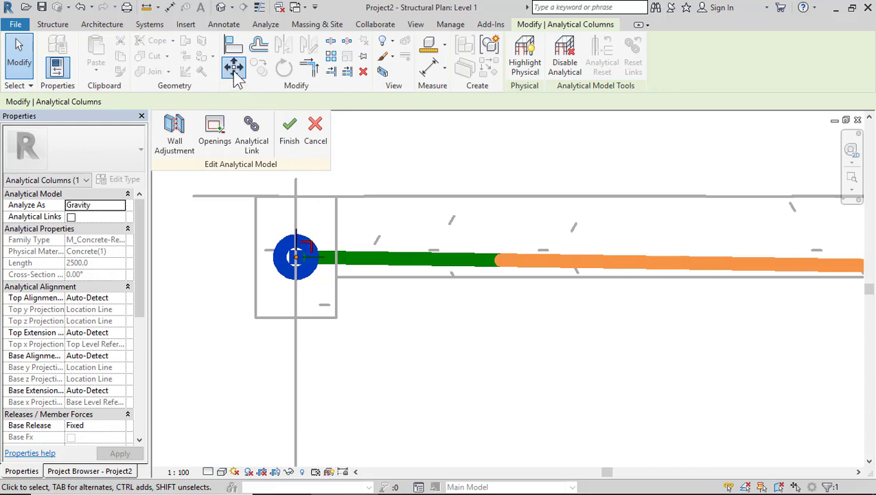
left_click(234, 68)
left_click(295, 258)
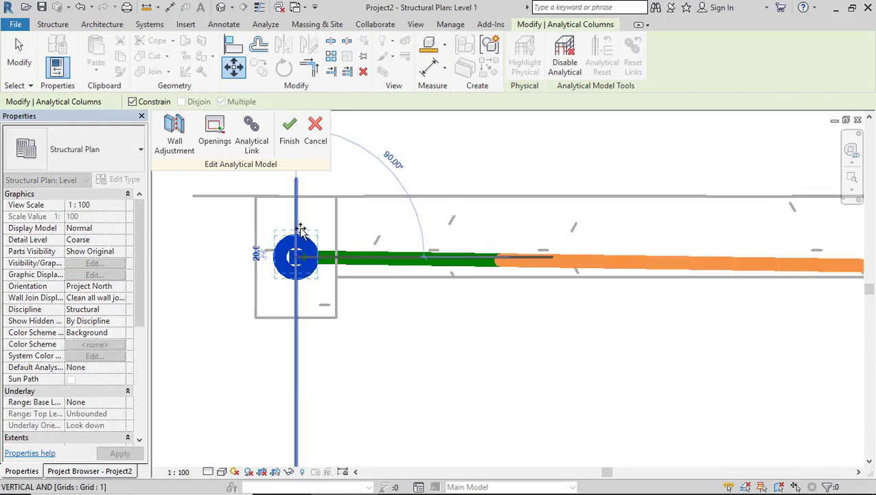
left_click(296, 195)
scroll(217, 307, "down", 3)
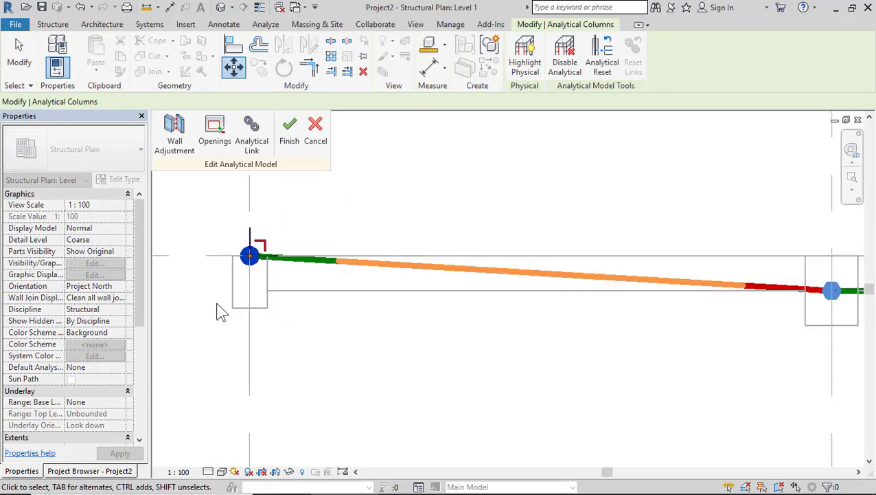
scroll(217, 307, "down", 2)
scroll(538, 309, "up", 6)
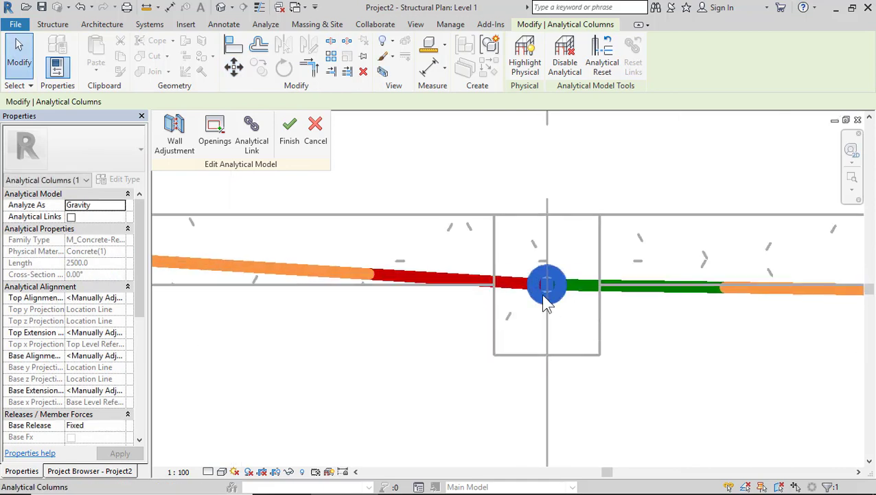
scroll(553, 304, "up", 3)
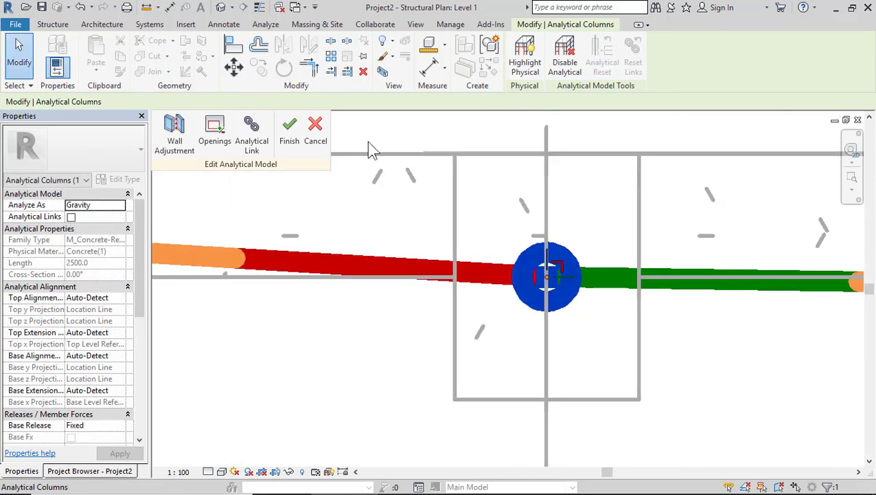
Move the grid 2 column's analytical node up onto grid line 10
left_click(234, 67)
left_click(549, 276)
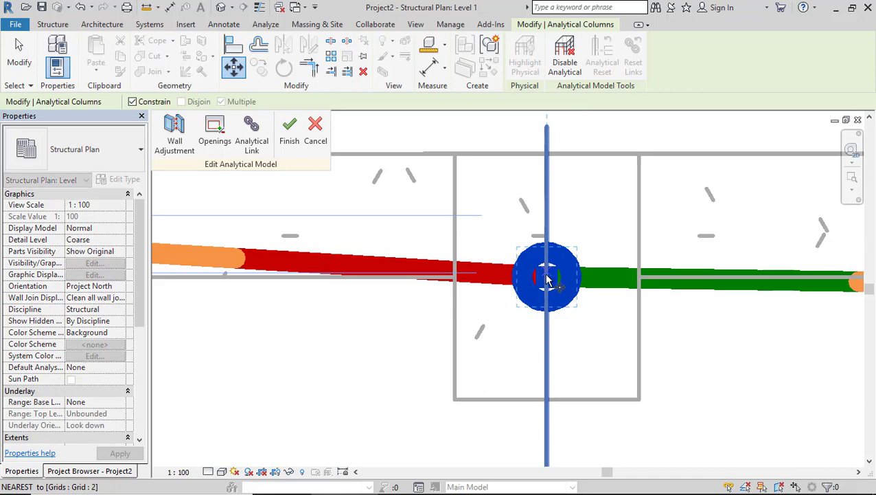
left_click(547, 277)
left_click(547, 151)
scroll(357, 285, "down", 3)
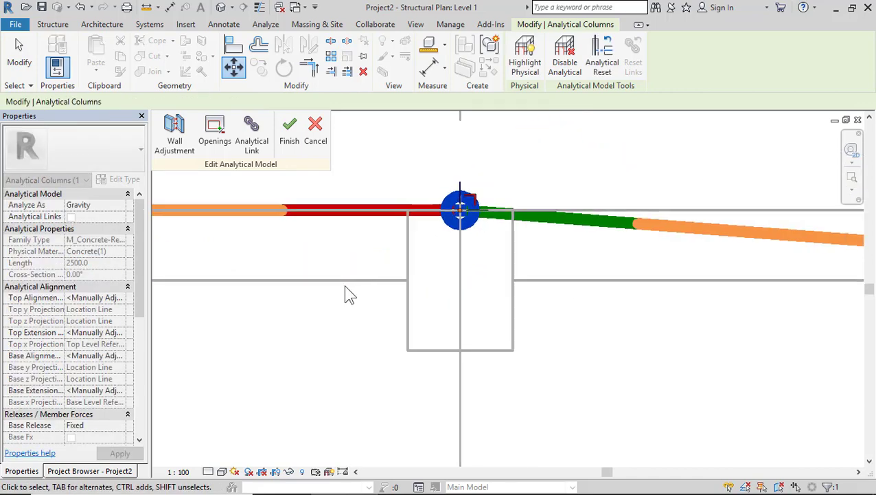
scroll(346, 289, "down", 3)
scroll(488, 299, "up", 8)
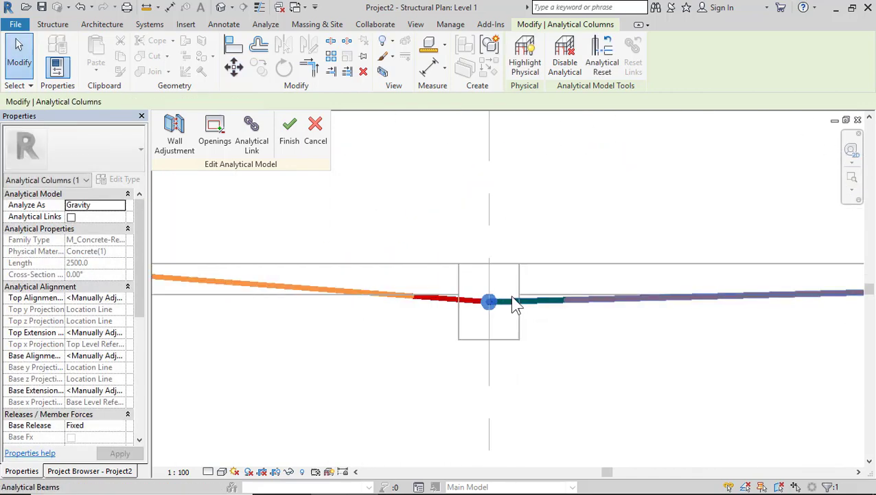
Move the grid 3 column node onto grid line 10 with the MV command
left_click(483, 321)
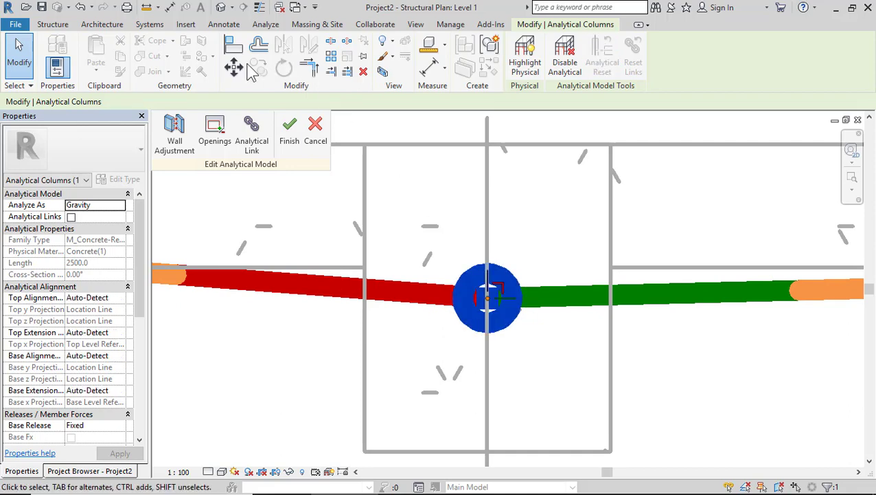
key("m")
key("v")
left_click(488, 297)
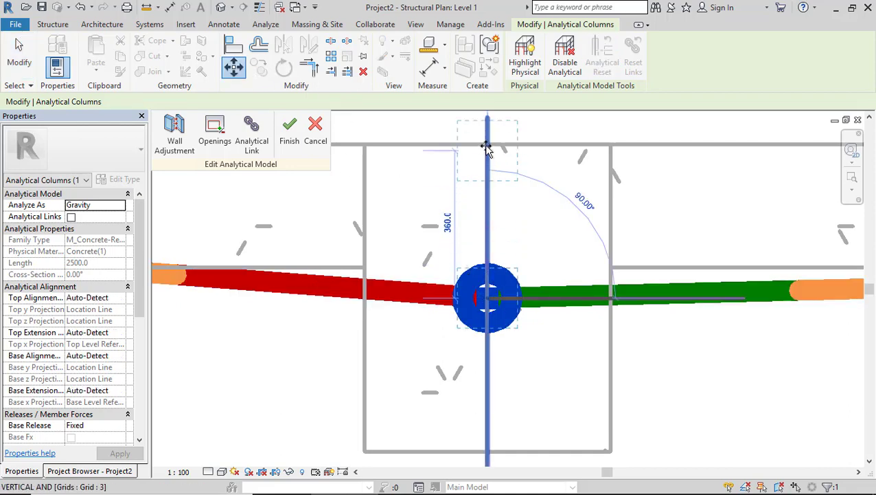
left_click(471, 164)
scroll(397, 254, "down", 5)
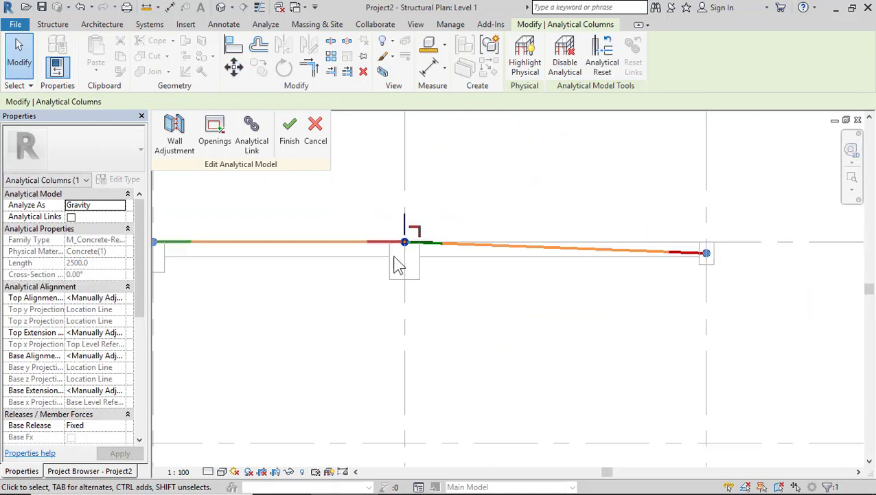
scroll(731, 263, "up", 1)
scroll(731, 263, "up", 4)
Move the grid 4 column node onto grid line 10 and finish analytical adjustment
left_click(533, 243)
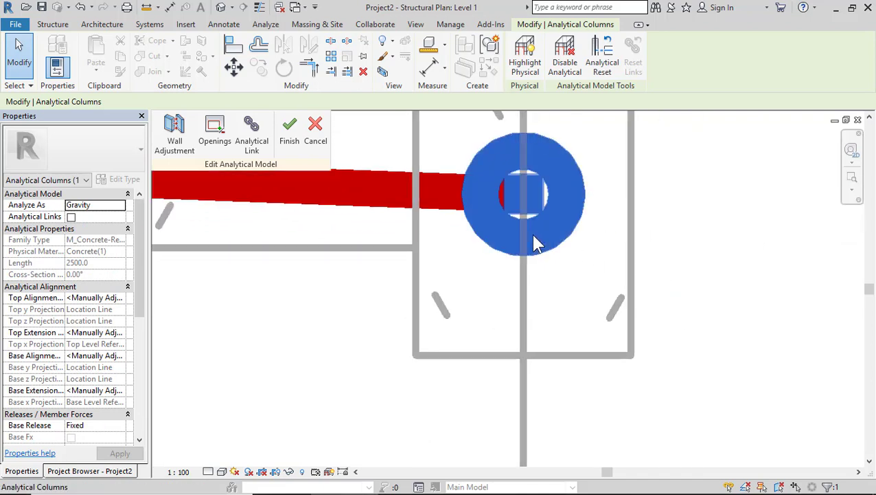
scroll(535, 246, "down", 2)
left_click(233, 67)
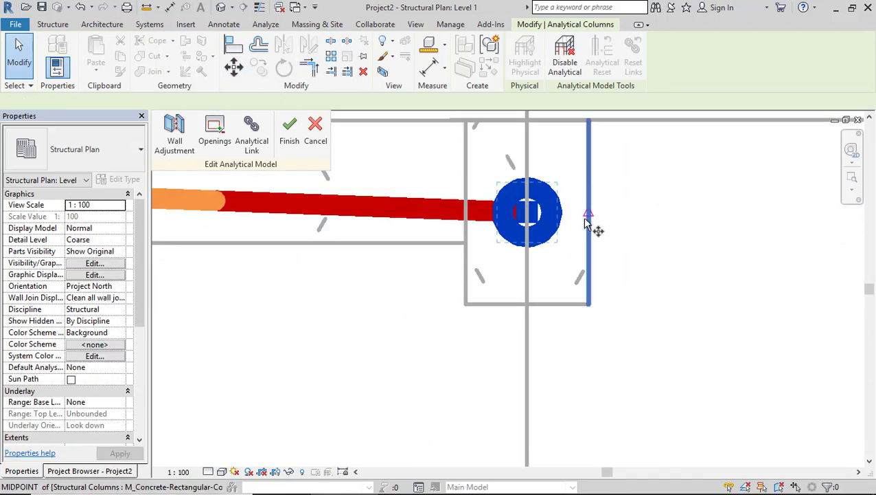
left_click(527, 214)
scroll(556, 250, "down", 1)
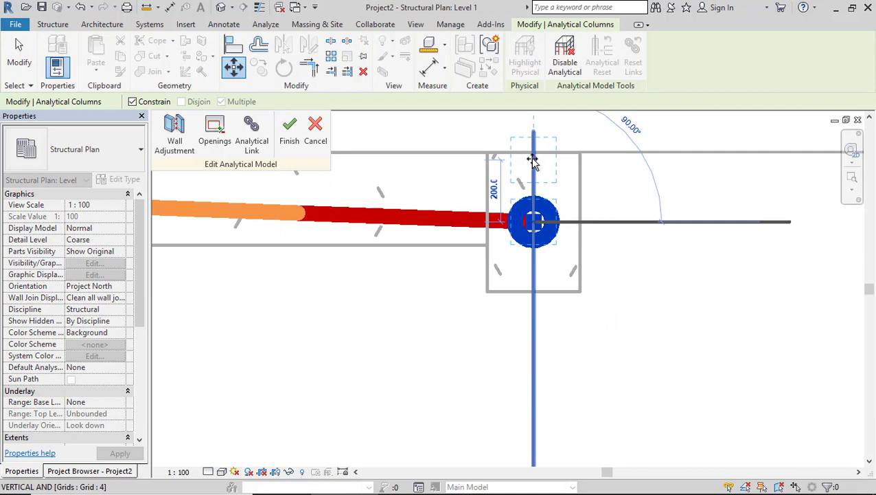
left_click(533, 151)
scroll(636, 260, "down", 3)
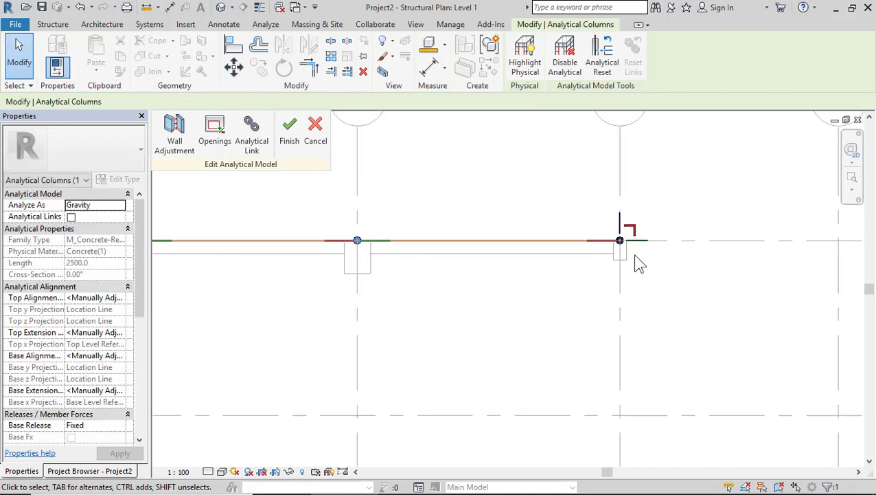
scroll(638, 263, "down", 4)
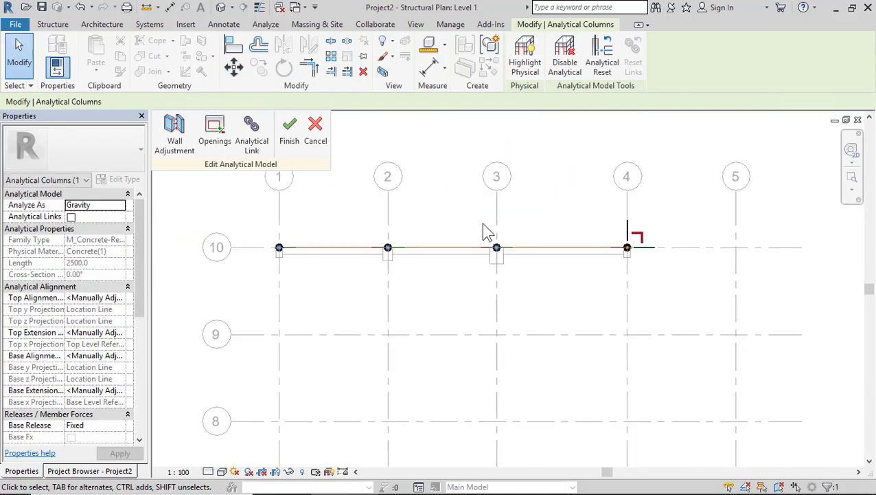
left_click(302, 138)
Switch to the default 3D view, zoom to a beam-column junction, then show the Project Browser
scroll(388, 288, "up", 4)
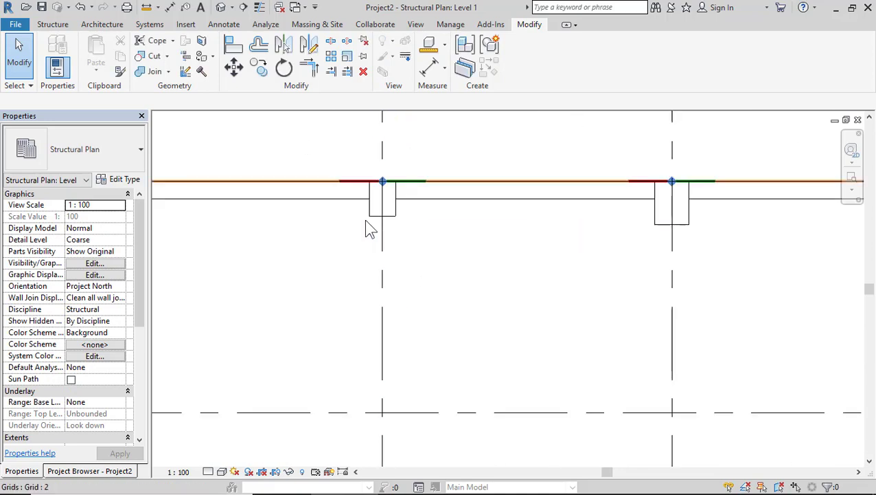
scroll(371, 229, "up", 2)
scroll(461, 268, "down", 2)
left_click(227, 8)
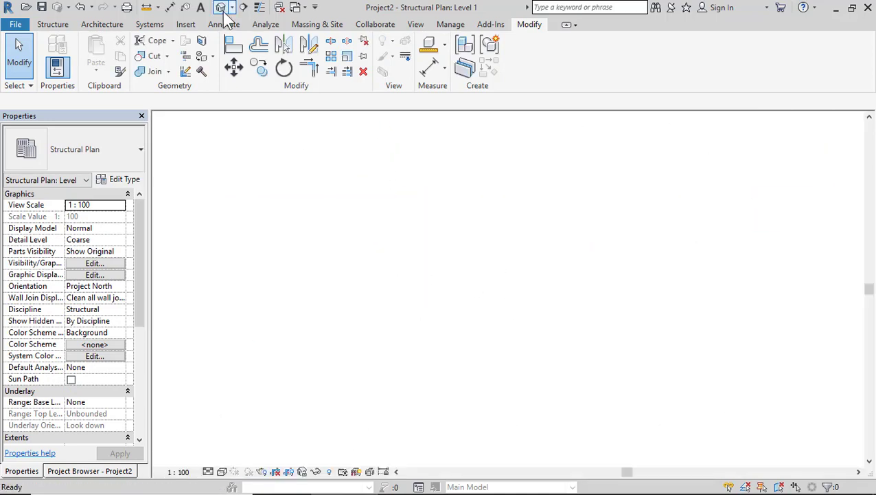
scroll(269, 152, "up", 5)
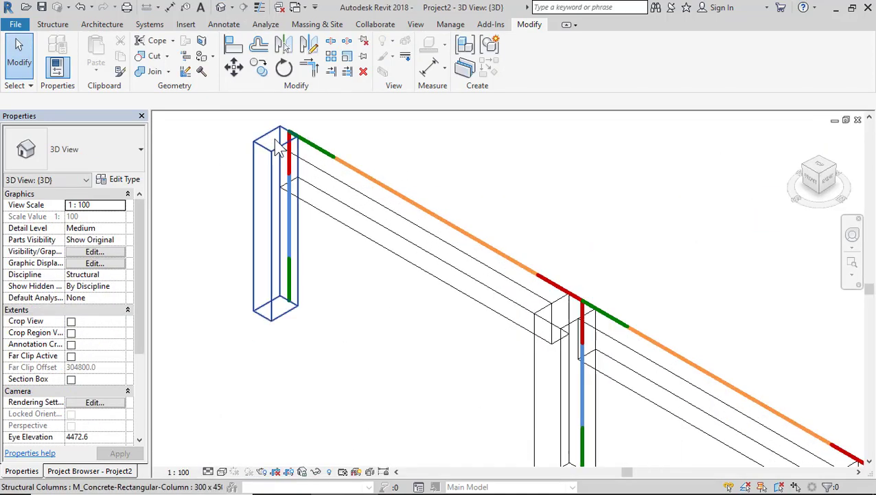
scroll(279, 139, "down", 2)
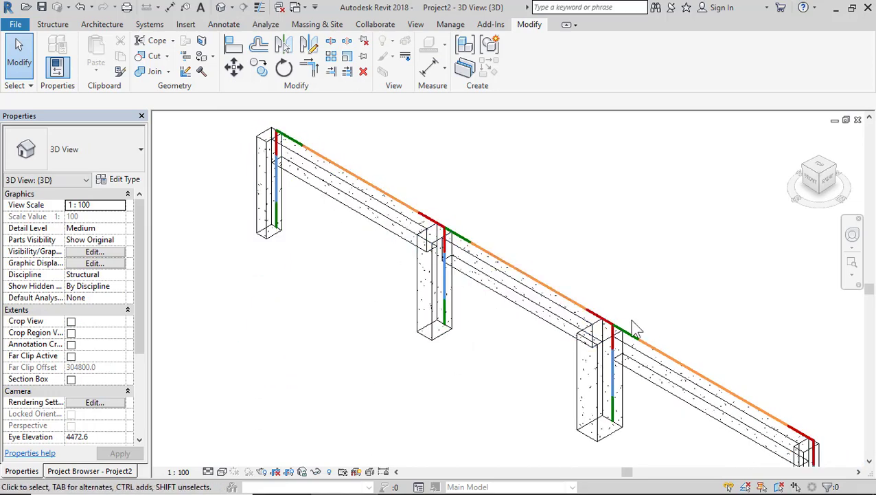
scroll(628, 323, "up", 4)
scroll(613, 362, "up", 5)
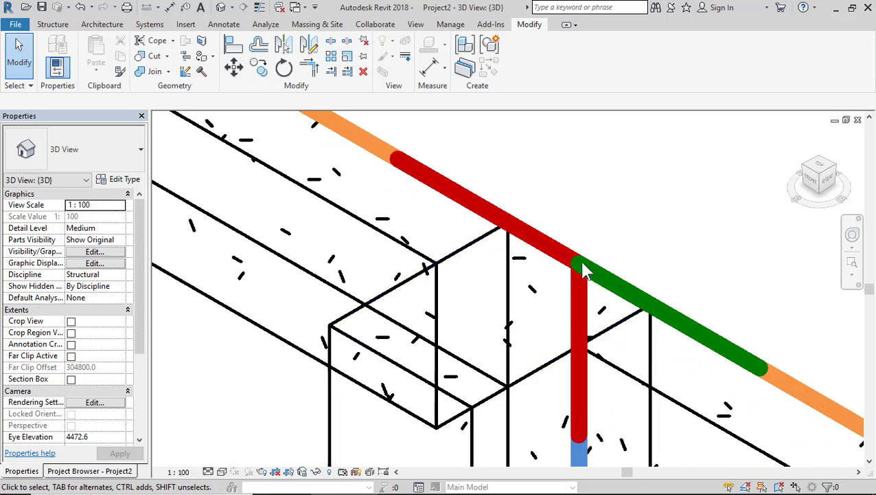
scroll(596, 264, "up", 3)
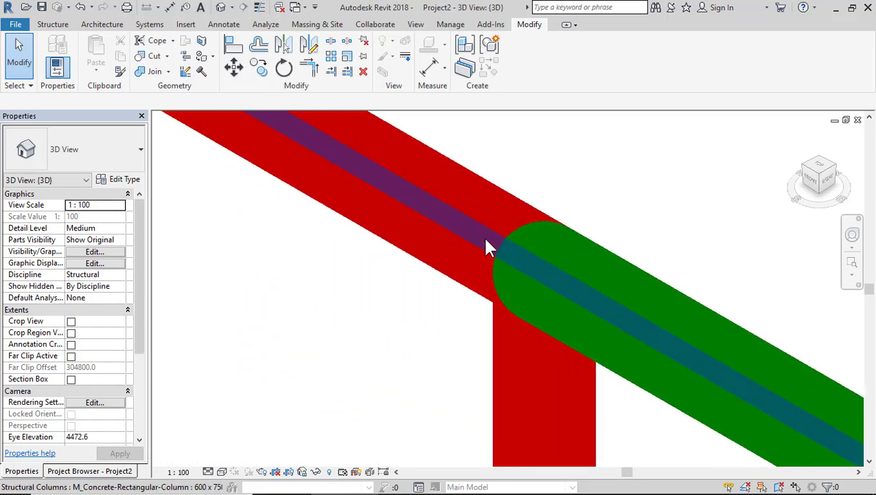
scroll(492, 242, "down", 5)
scroll(492, 242, "down", 3)
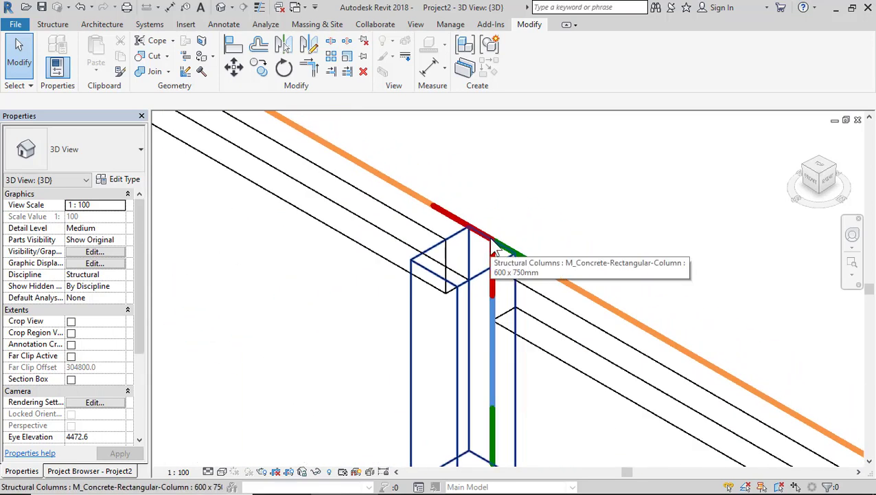
left_click(92, 474)
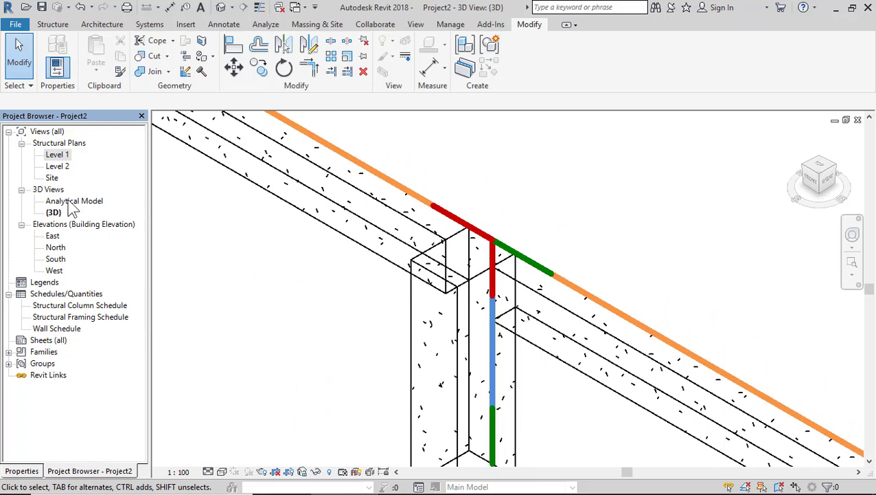
Open the Level 1 structural plan and zoom around grid 10
double_click(58, 156)
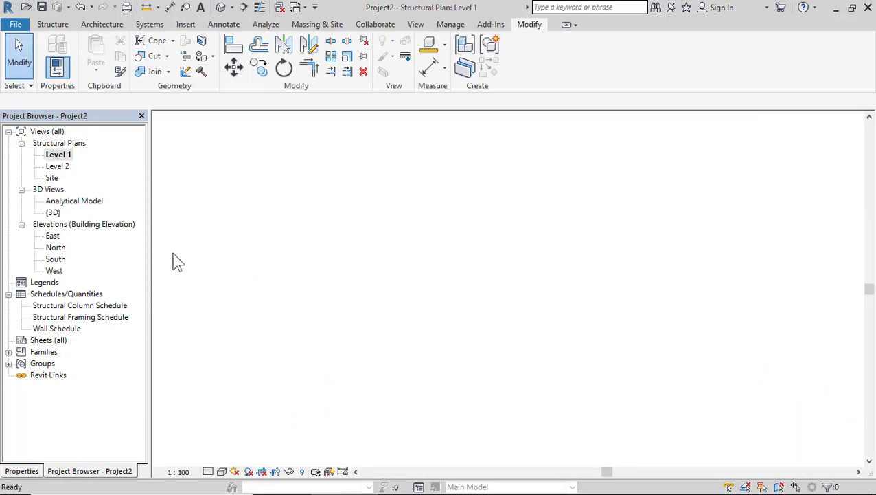
scroll(502, 200, "down", 2)
scroll(438, 194, "up", 3)
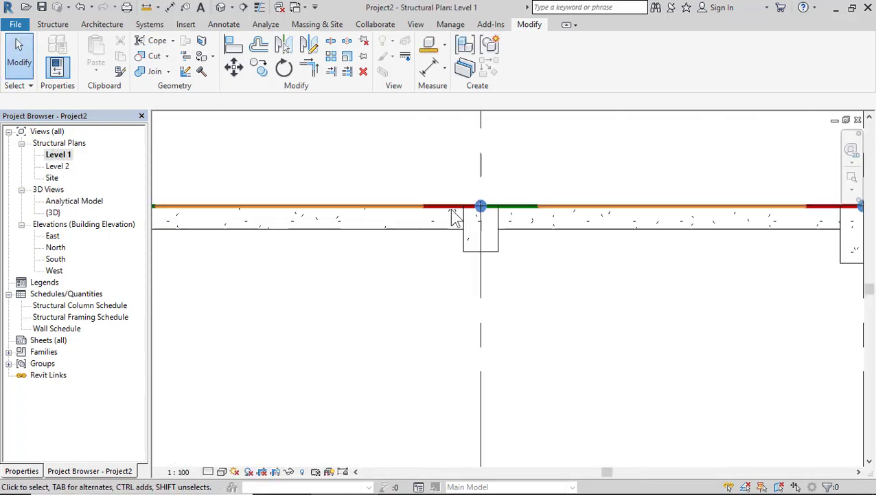
scroll(456, 215, "up", 2)
scroll(388, 249, "down", 5)
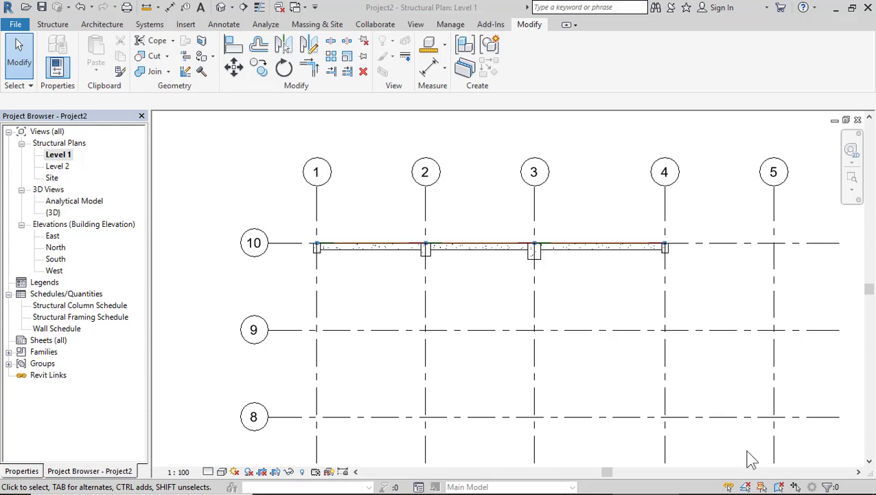
Undo two analytical model edits, then redo the last one
left_click(80, 7)
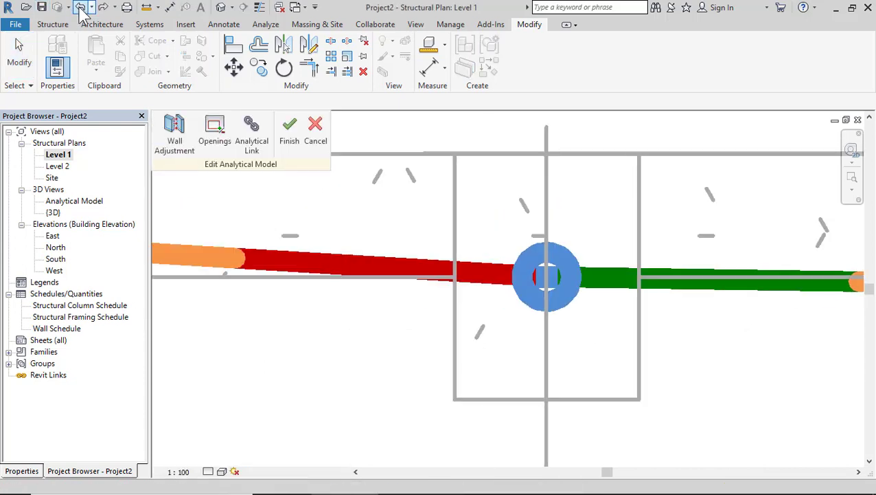
left_click(81, 7)
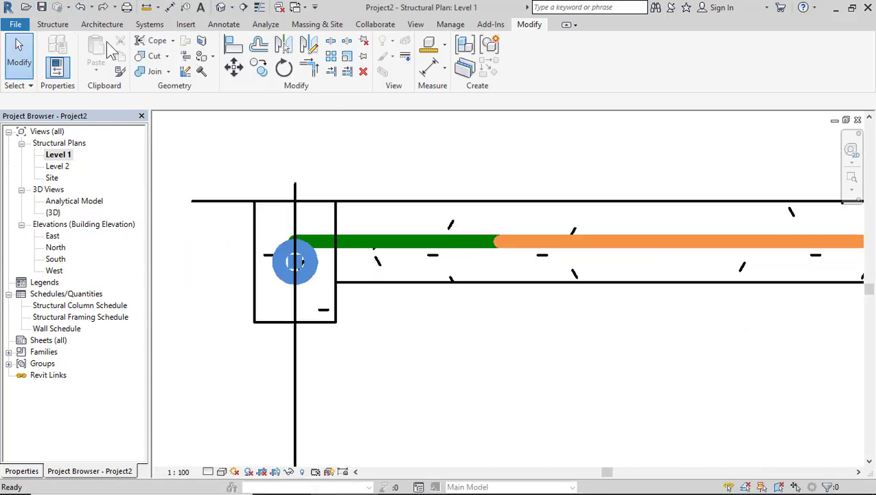
scroll(274, 295, "down", 5)
scroll(548, 281, "up", 4)
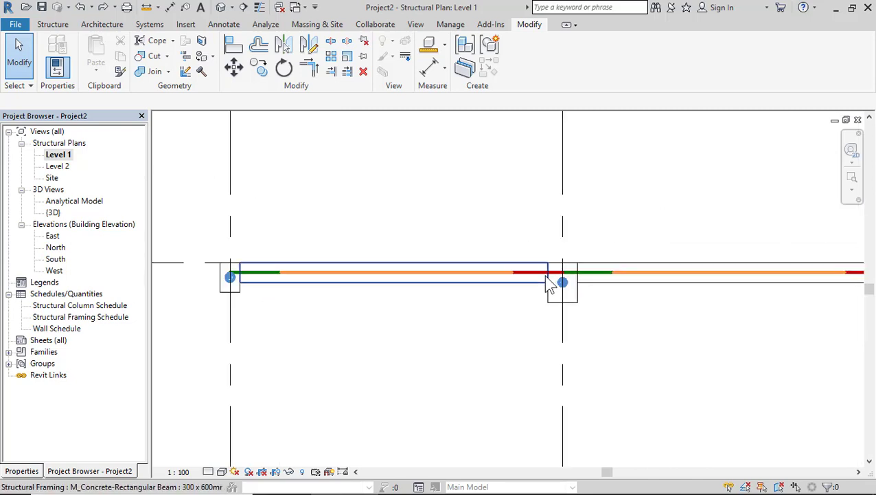
scroll(522, 284, "down", 5)
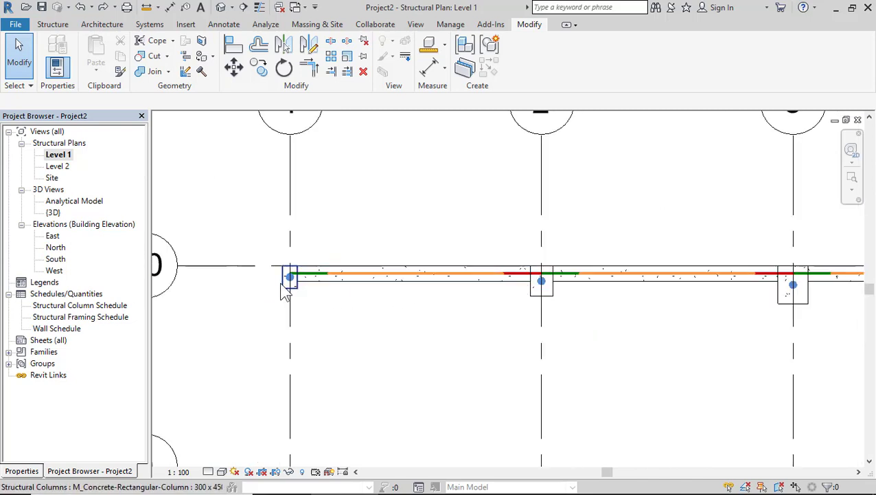
scroll(285, 293, "up", 2)
scroll(221, 223, "down", 2)
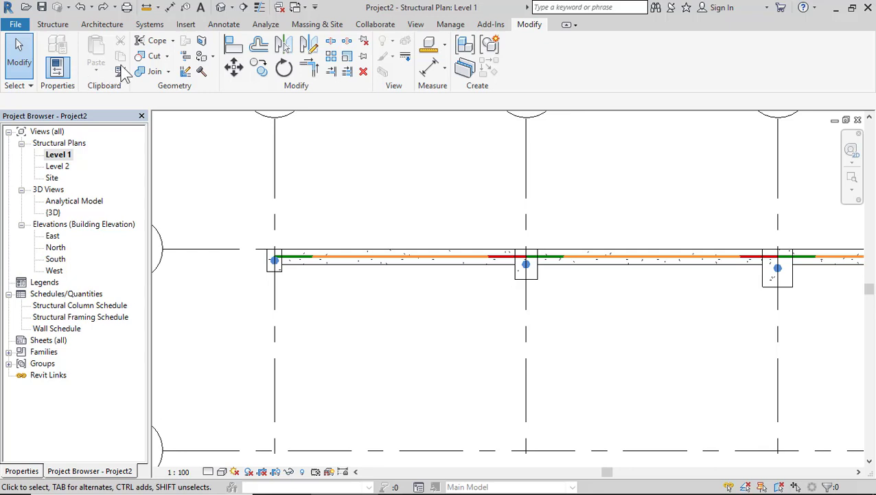
left_click(105, 9)
scroll(274, 210, "down", 2)
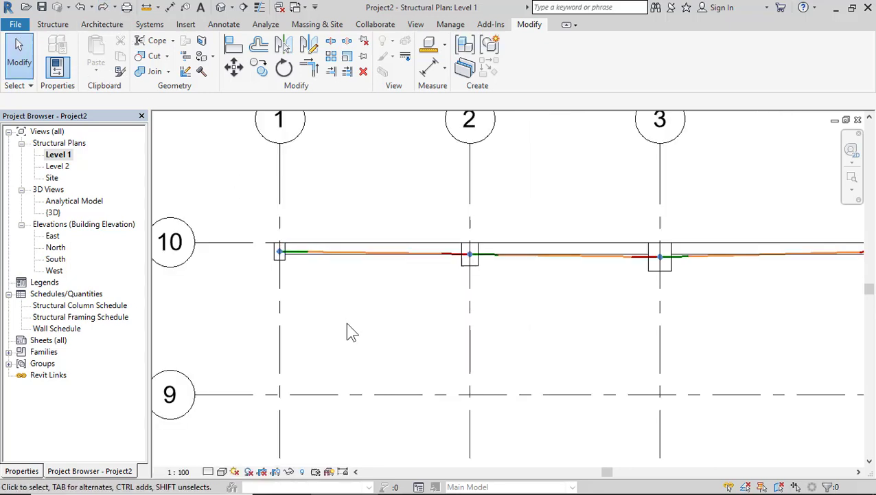
scroll(352, 332, "down", 3)
scroll(474, 303, "up", 1)
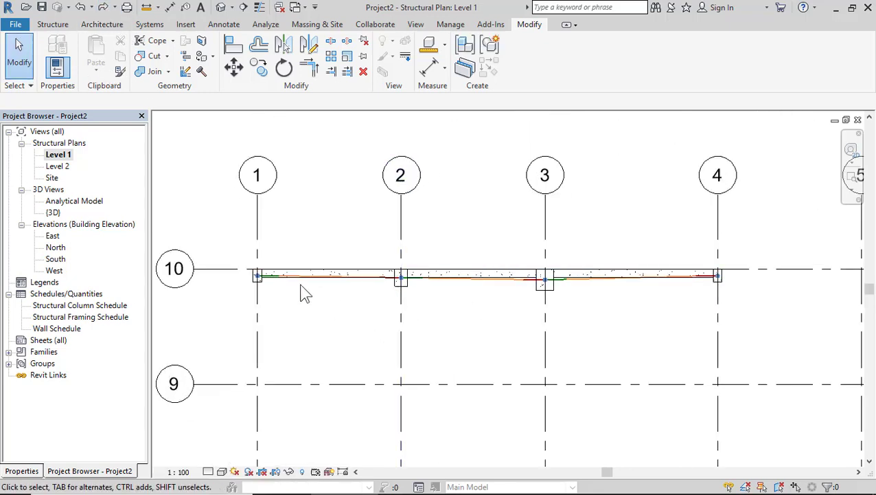
Filter the grid-10 selection to Analytical Columns and set Top Alignment to Projection onto Grid : 10
left_click_drag(228, 223, 769, 340)
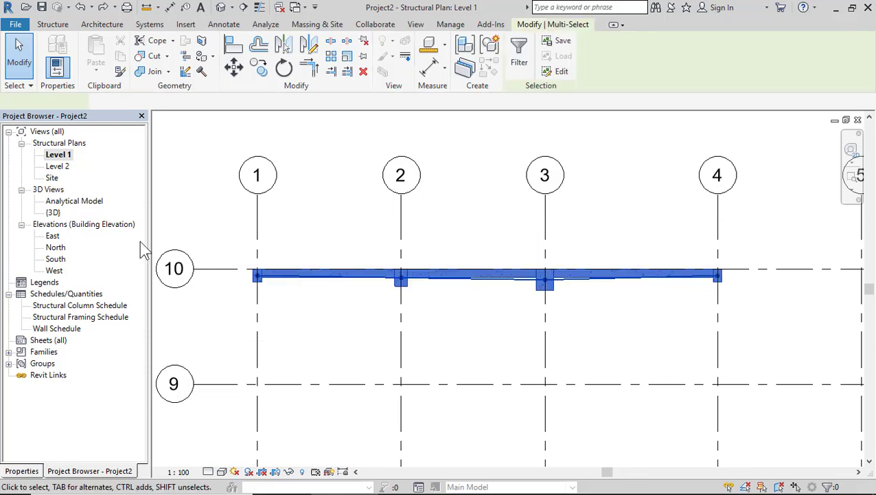
left_click(38, 471)
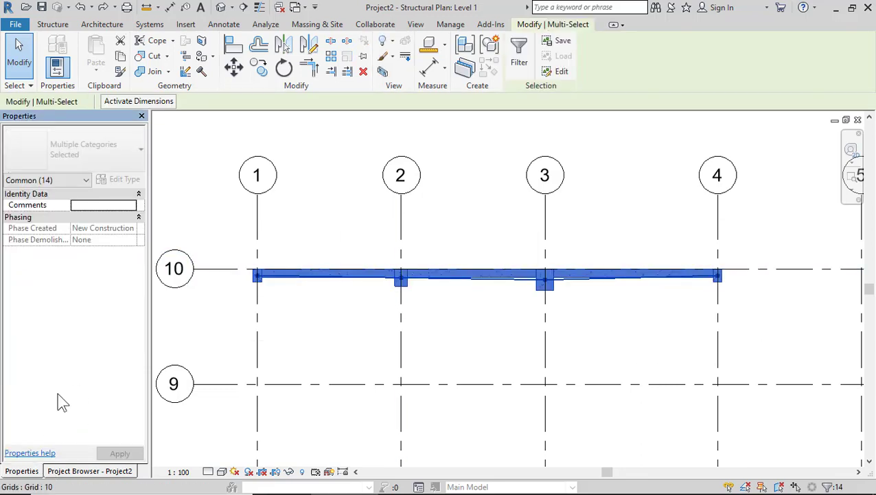
left_click(65, 180)
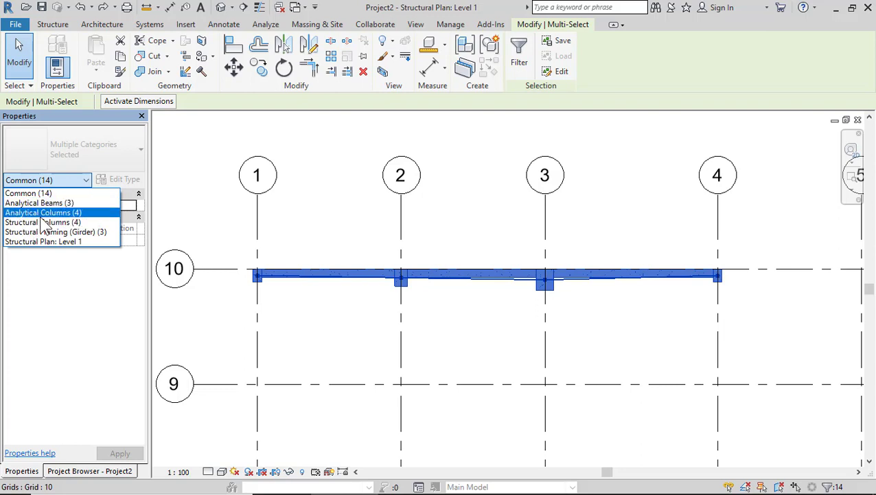
left_click(42, 214)
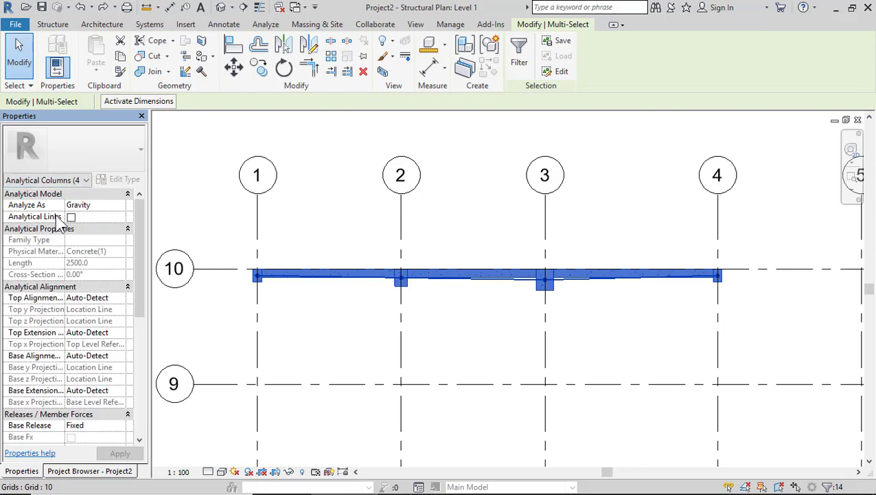
left_click(119, 300)
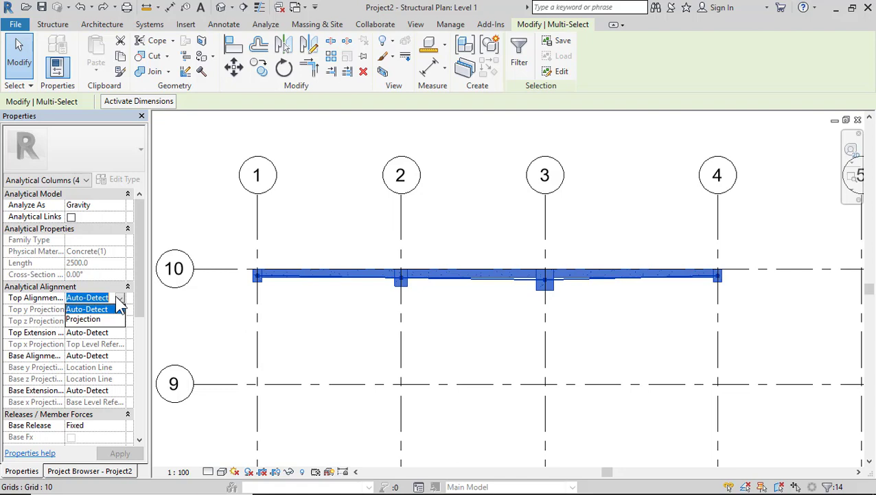
left_click(85, 319)
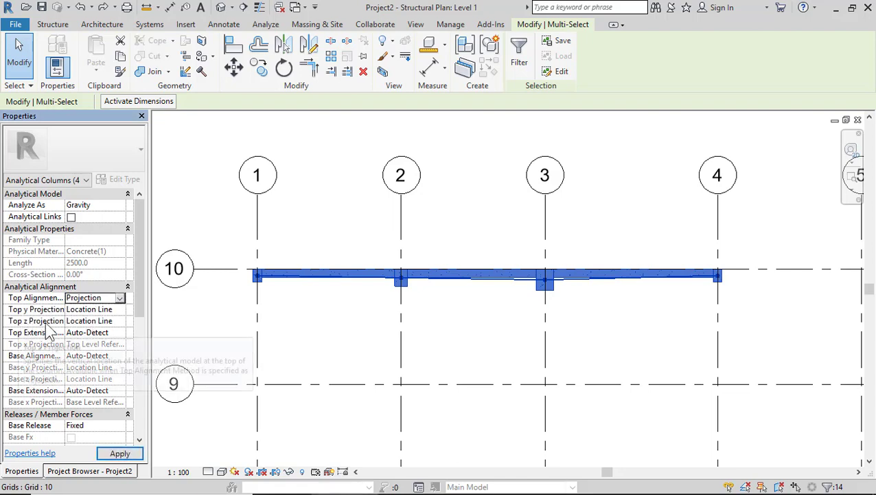
left_click(118, 320)
left_click(119, 320)
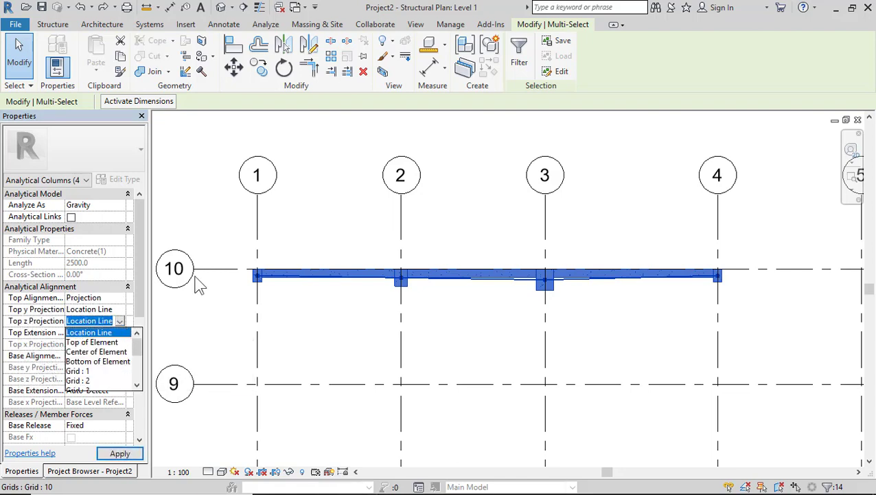
left_click_drag(138, 349, 138, 361)
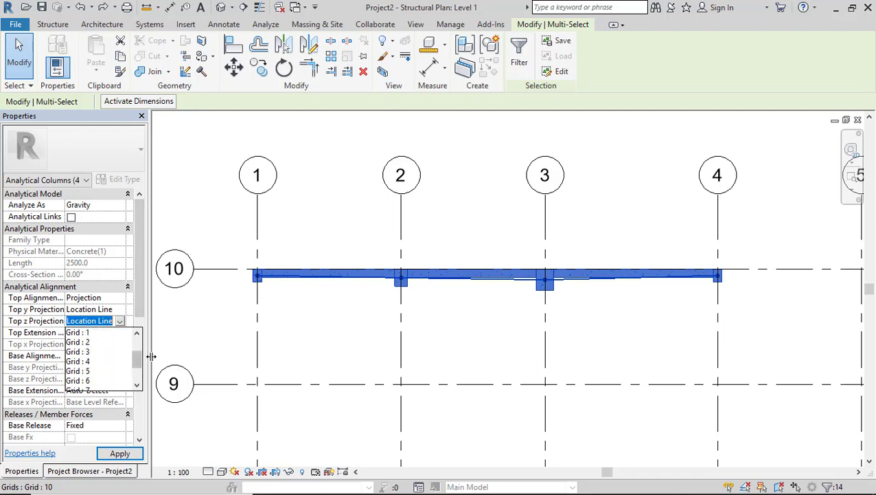
left_click_drag(137, 358, 130, 368)
left_click(86, 380)
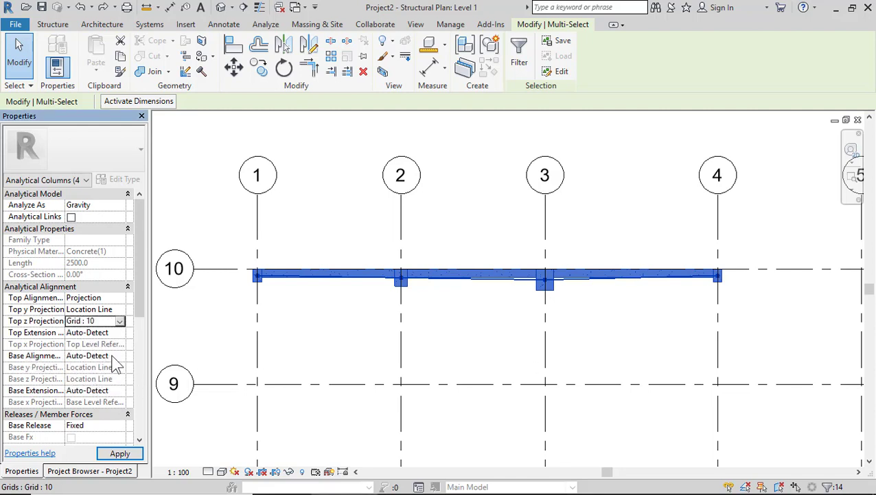
Set the column Base Alignment to Projection onto Grid : 10 and apply the changes
left_click(120, 357)
left_click(83, 377)
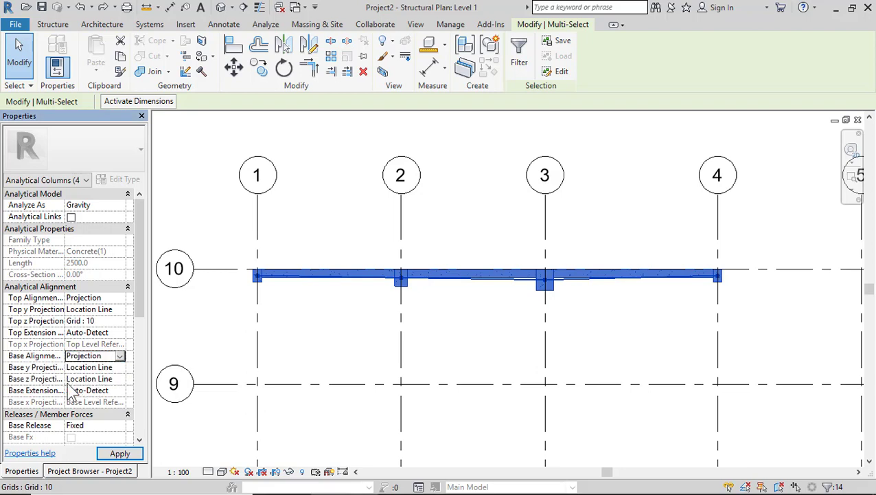
left_click(121, 379)
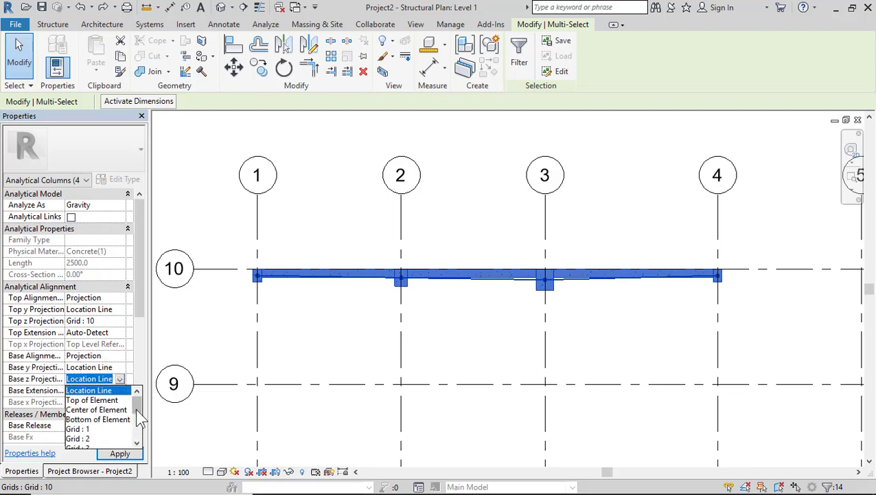
left_click_drag(139, 411, 141, 443)
left_click(83, 438)
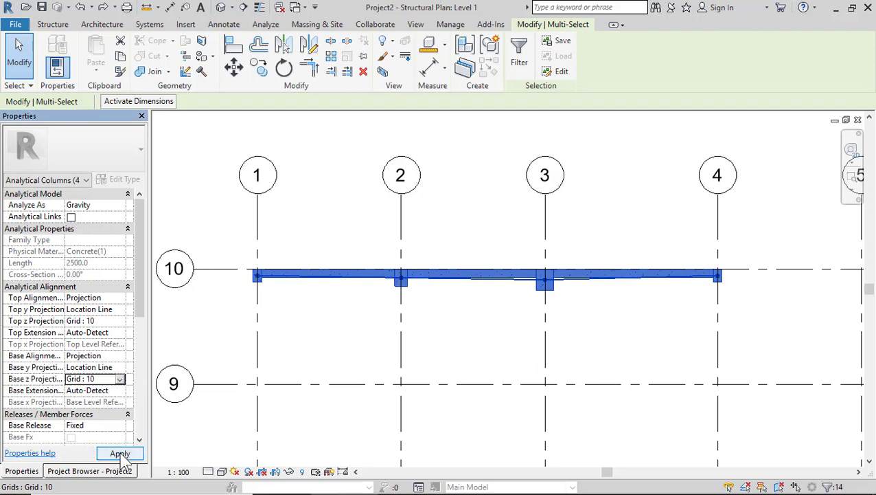
left_click(119, 454)
left_click(307, 355)
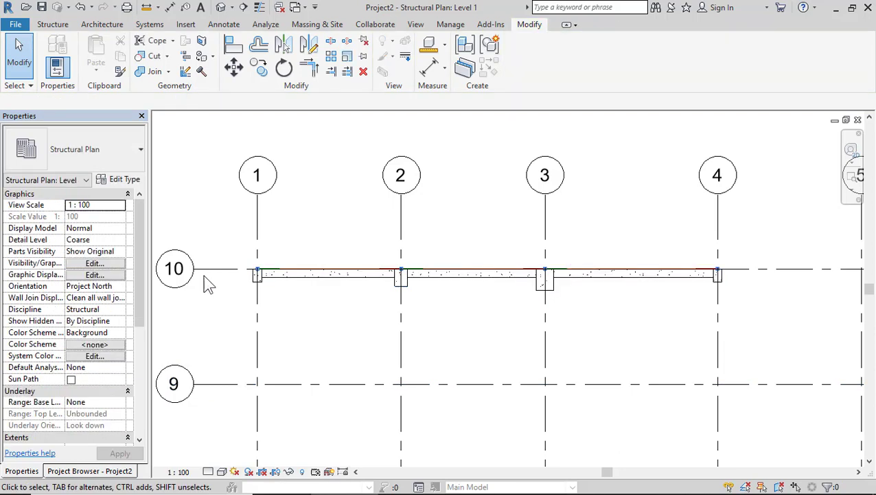
scroll(206, 274, "up", 6)
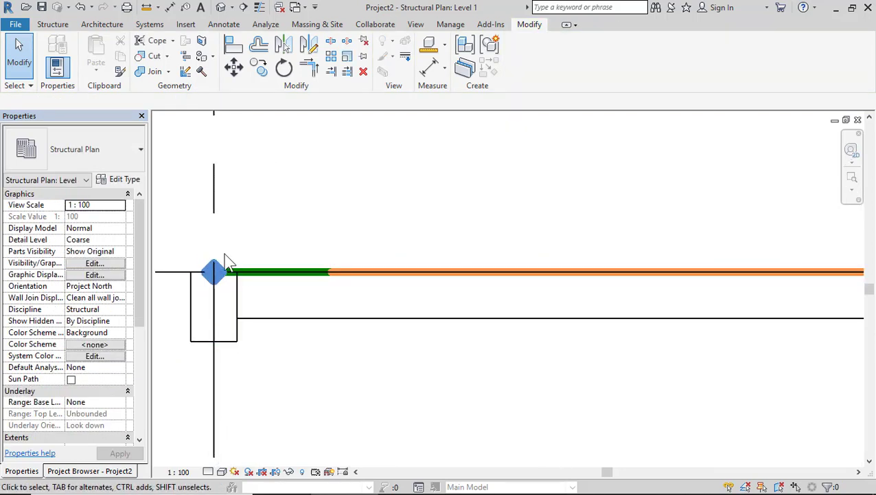
scroll(254, 254, "down", 6)
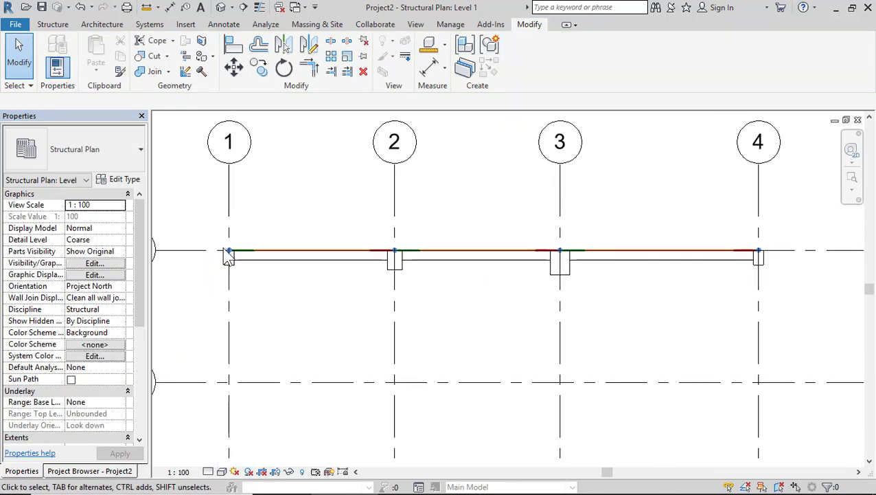
scroll(229, 254, "down", 1)
left_click(219, 7)
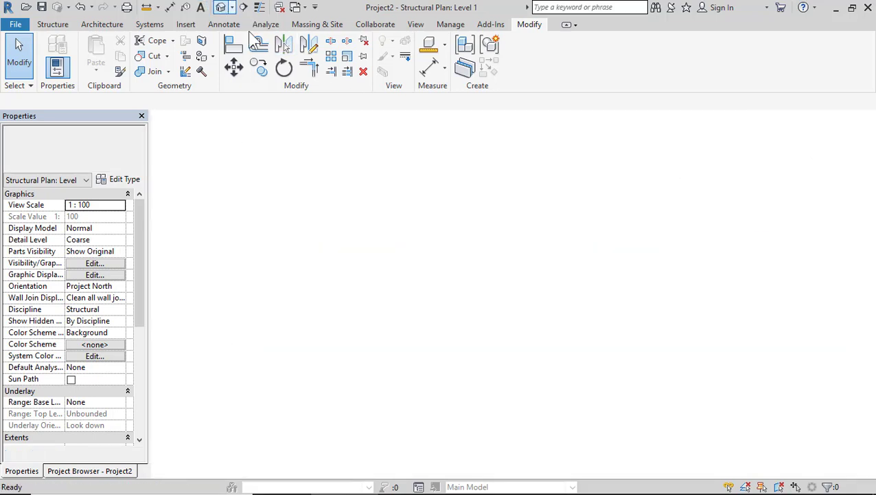
scroll(401, 319, "down", 2)
scroll(508, 280, "up", 2)
scroll(420, 258, "down", 5)
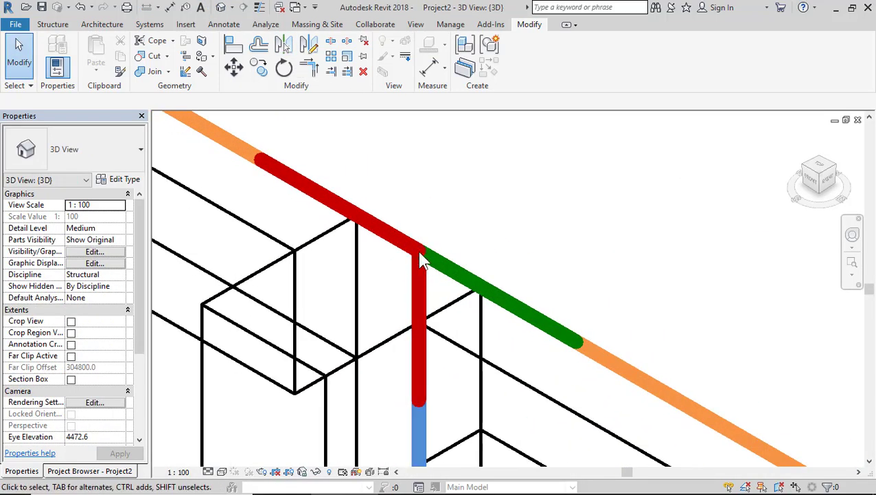
scroll(433, 268, "down", 3)
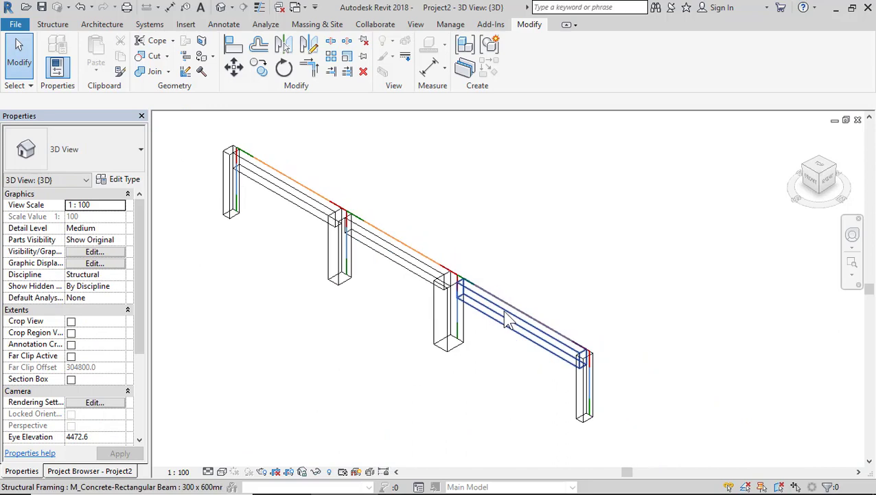
scroll(296, 177, "up", 5)
scroll(296, 177, "up", 2)
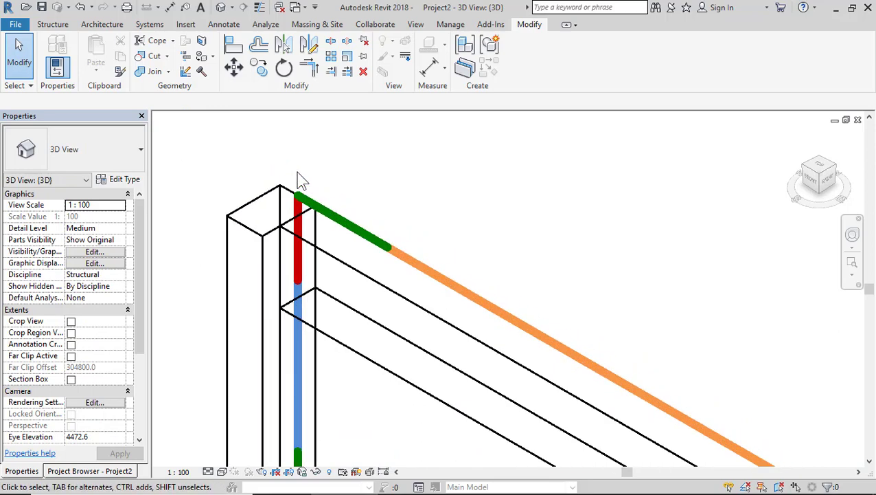
left_click(89, 471)
double_click(58, 155)
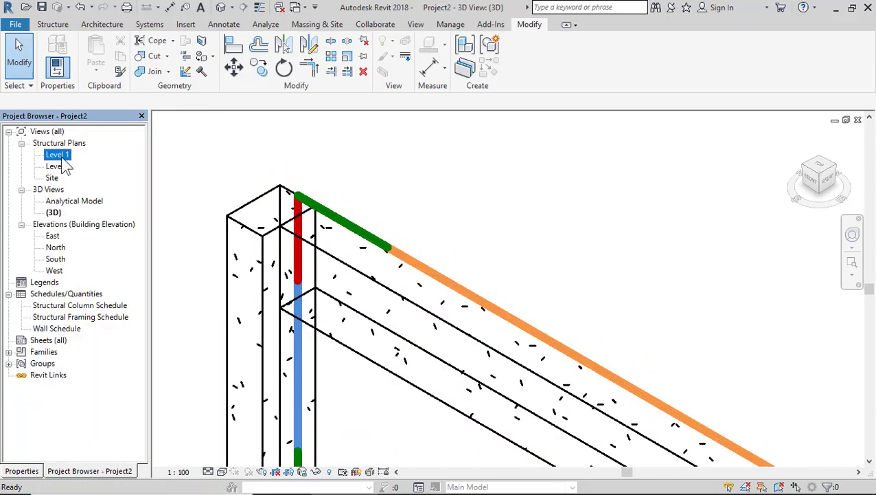
scroll(333, 175, "down", 4)
scroll(285, 320, "up", 3)
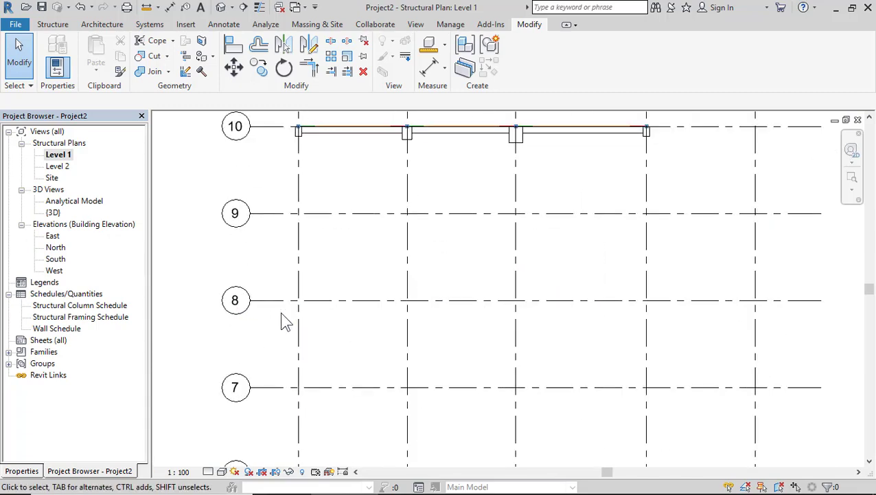
Draw a Generic 200mm structural wall on grid 1 from grid 7 to grid 8
left_click(62, 29)
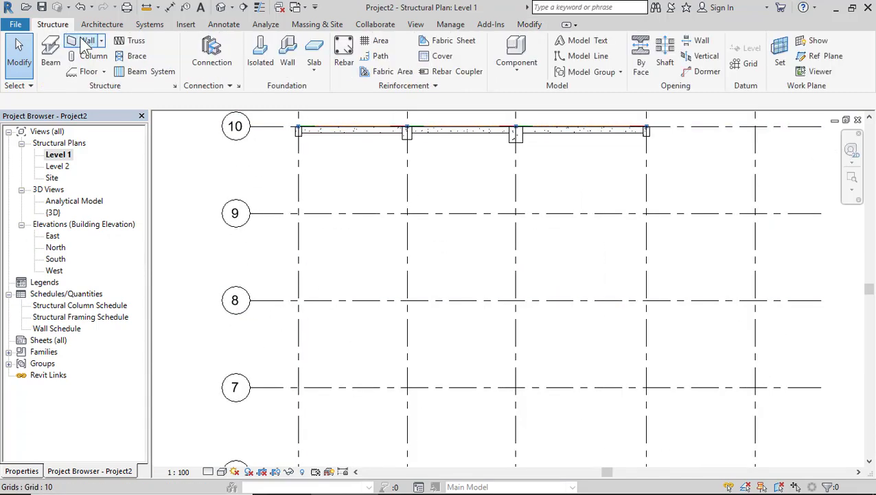
left_click(85, 42)
left_click(31, 475)
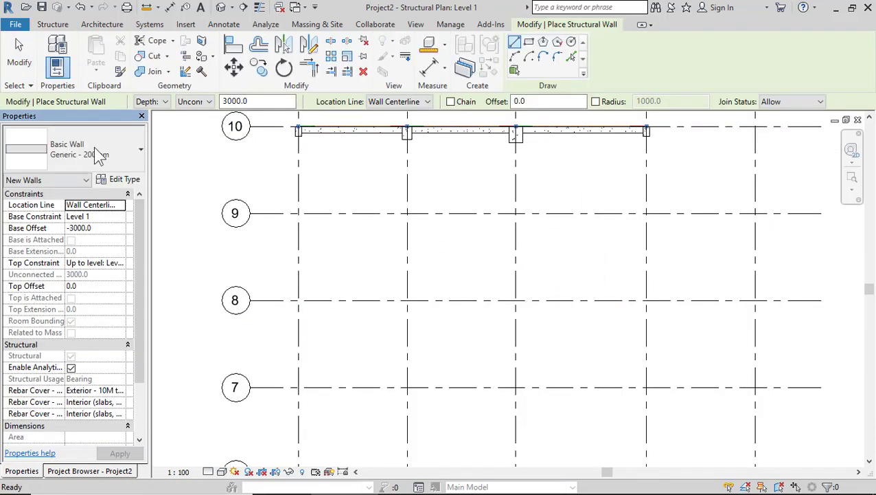
scroll(324, 255, "down", 1)
scroll(299, 364, "up", 2)
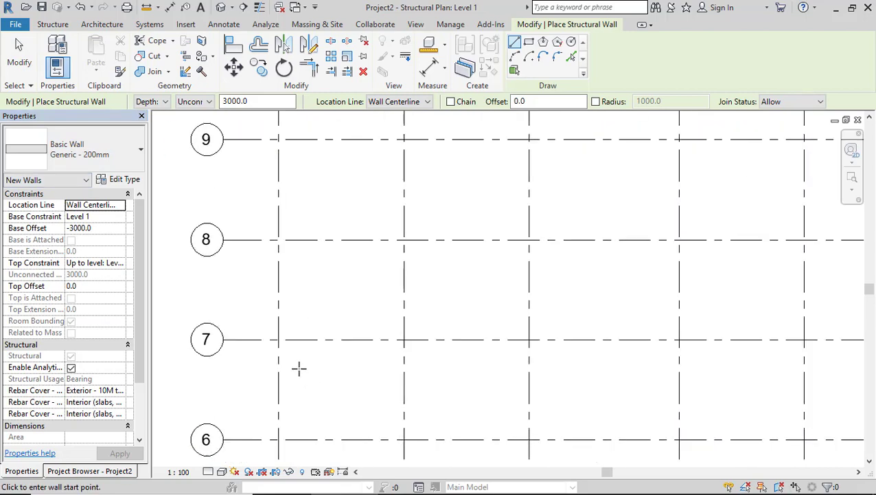
left_click(277, 339)
left_click(279, 240)
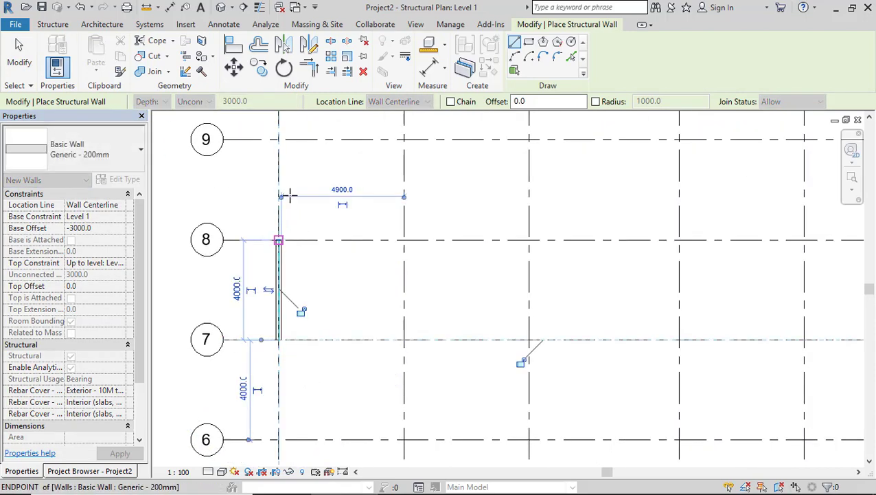
left_click(13, 69)
scroll(329, 268, "up", 2)
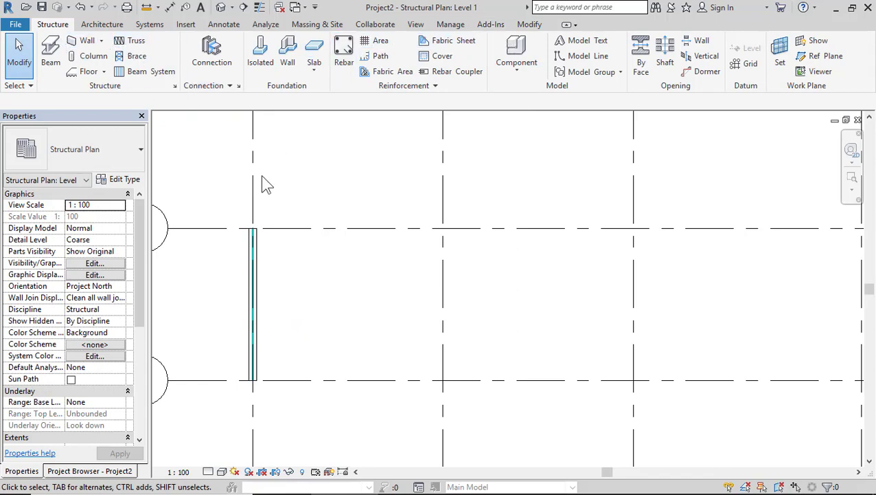
Align the wall's face flush to grid line 1
left_click(252, 236)
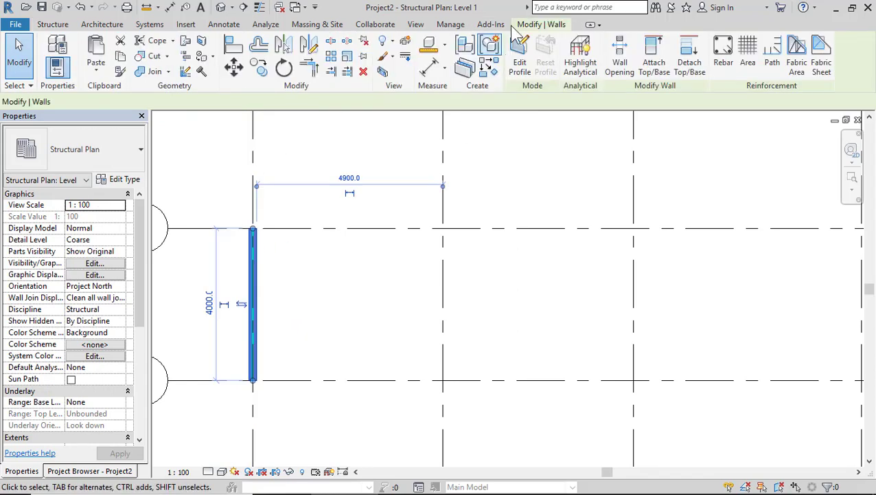
left_click(237, 47)
left_click(254, 158)
left_click(250, 239)
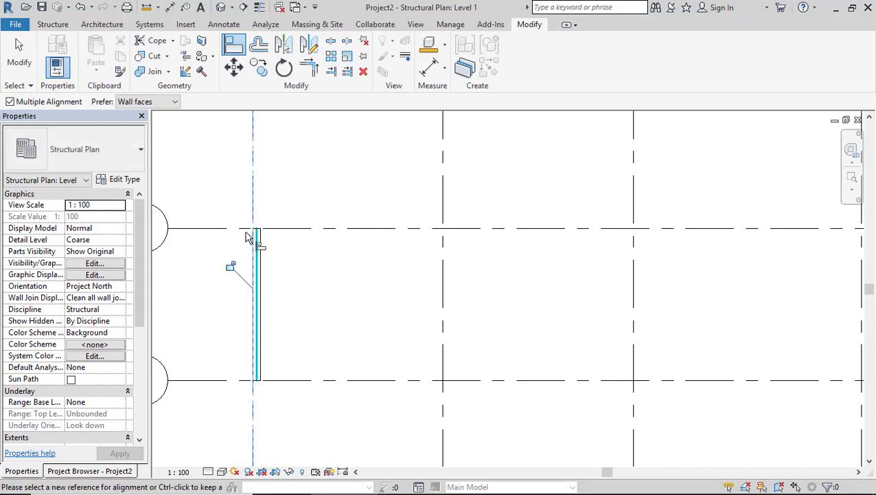
key("Escape")
key("Escape")
scroll(250, 251, "up", 3)
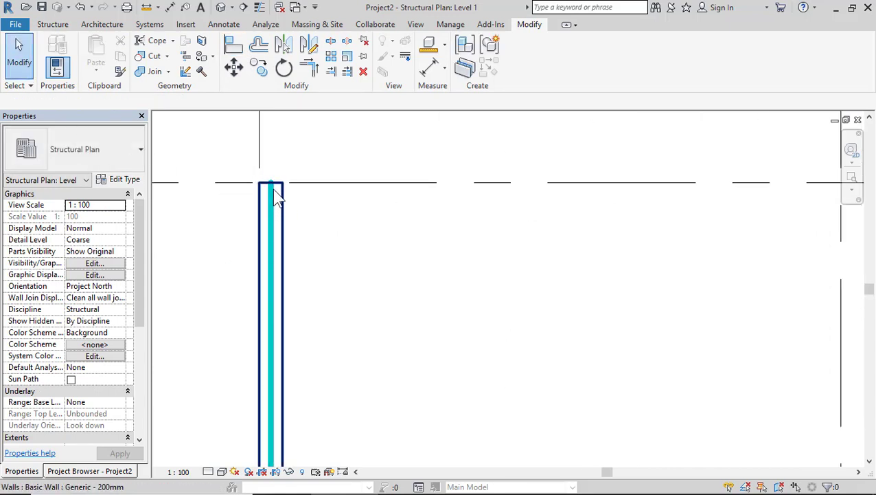
scroll(274, 278, "down", 5)
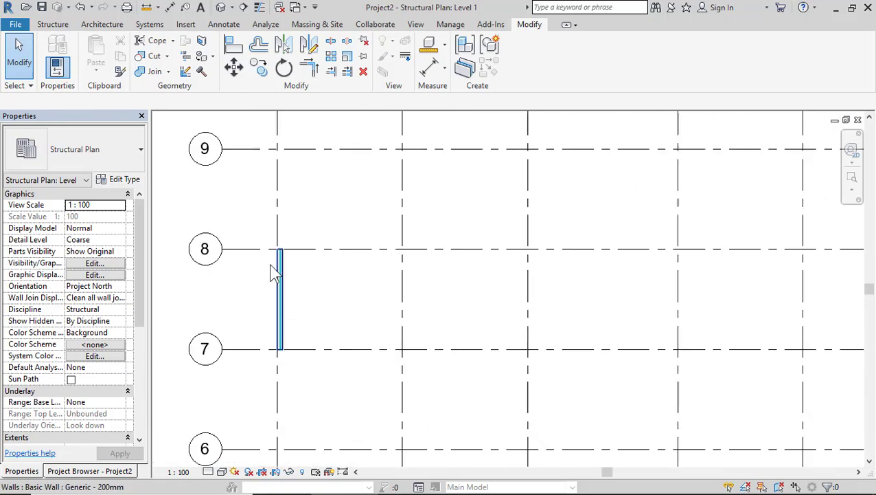
scroll(273, 274, "up", 5)
Window-select the wall together with its analytical wall
left_click(286, 270)
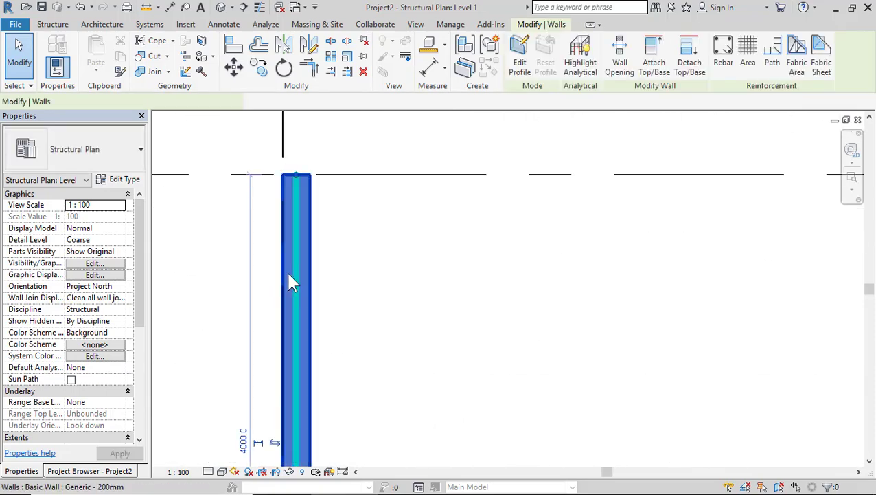
scroll(323, 210, "down", 1)
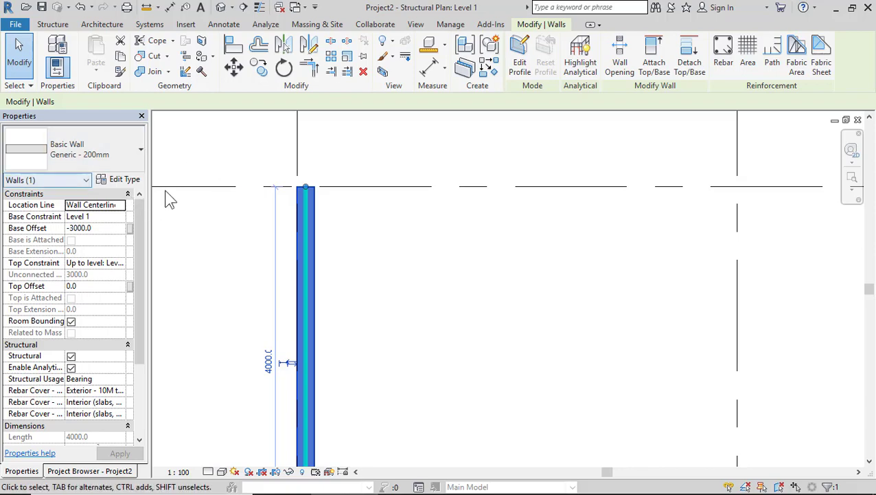
left_click_drag(251, 136, 375, 441)
scroll(323, 261, "down", 1)
scroll(340, 290, "down", 2)
Set the analytical wall's Alignment Method to Projection with z Projection Grid : 1, and apply
left_click(34, 182)
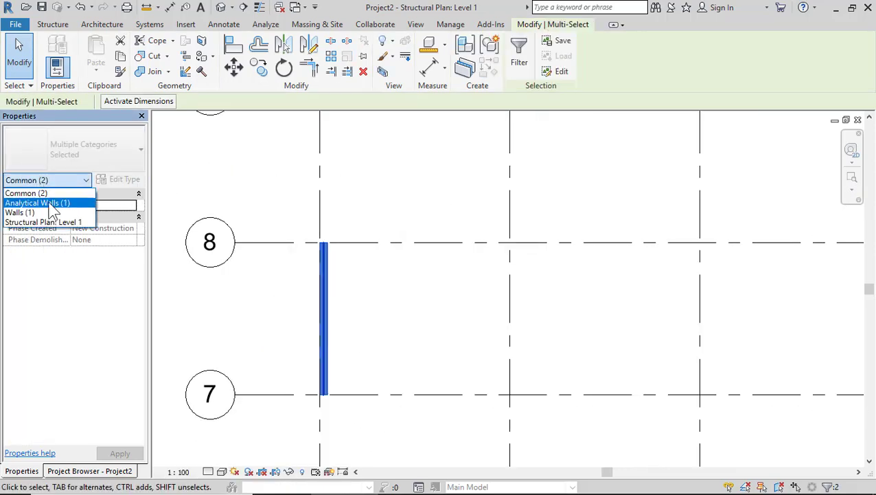
left_click(41, 202)
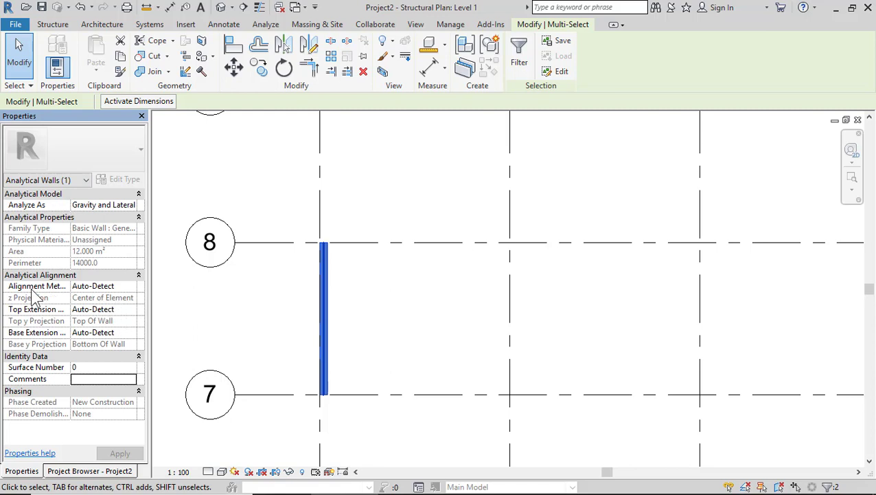
left_click(130, 287)
left_click(103, 308)
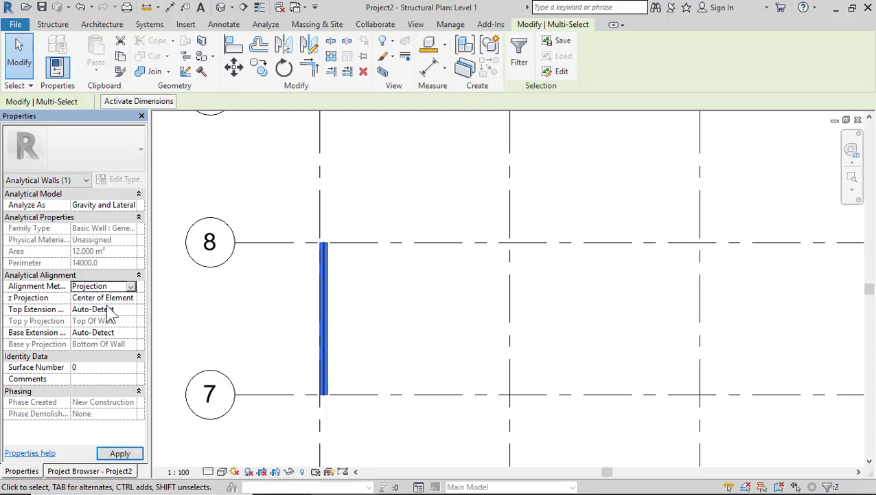
left_click(131, 298)
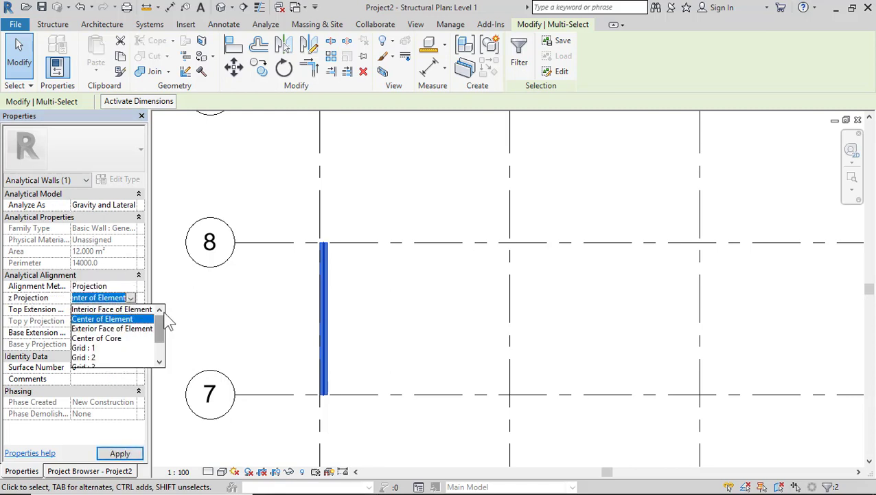
scroll(263, 303, "down", 4)
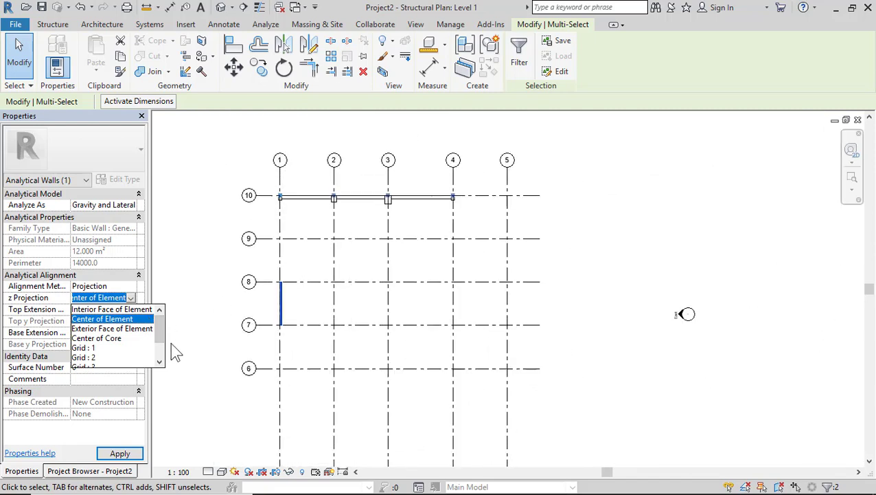
left_click(83, 348)
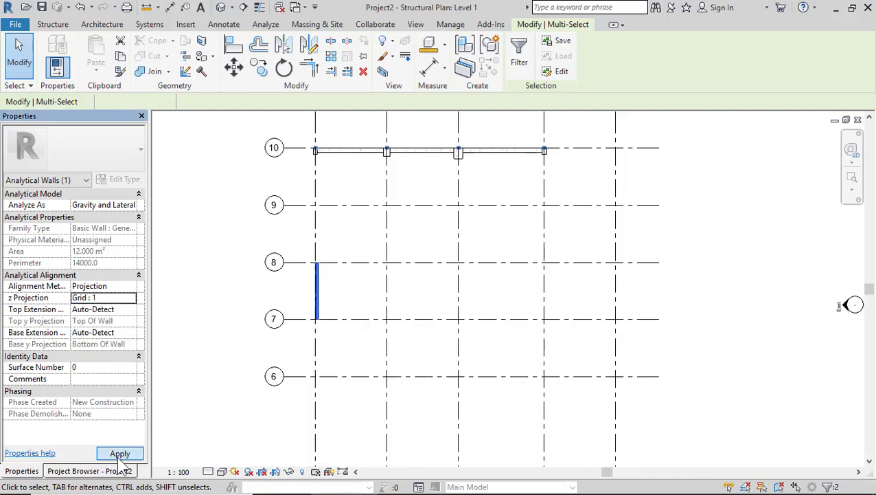
left_click(119, 452)
scroll(346, 274, "up", 5)
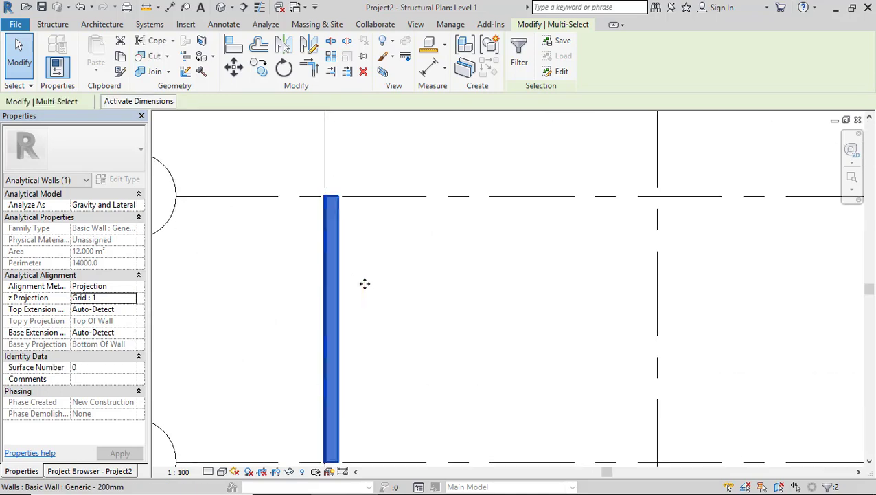
left_click(364, 286)
scroll(323, 206, "down", 4)
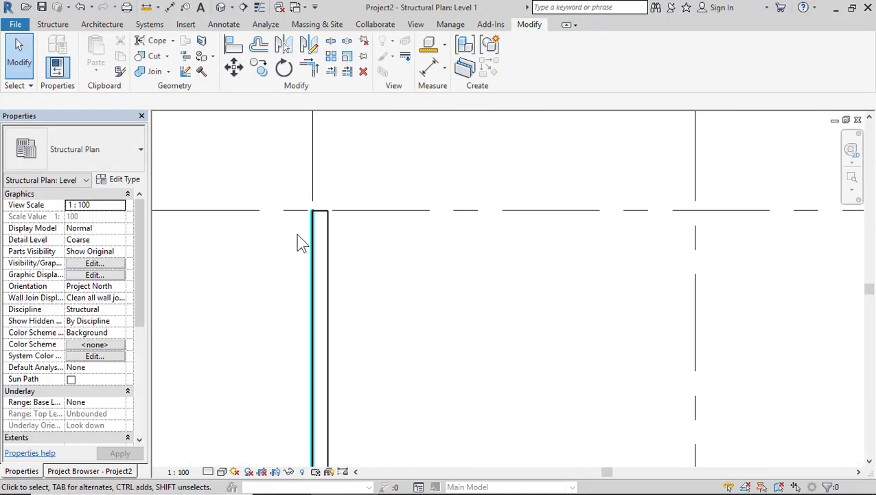